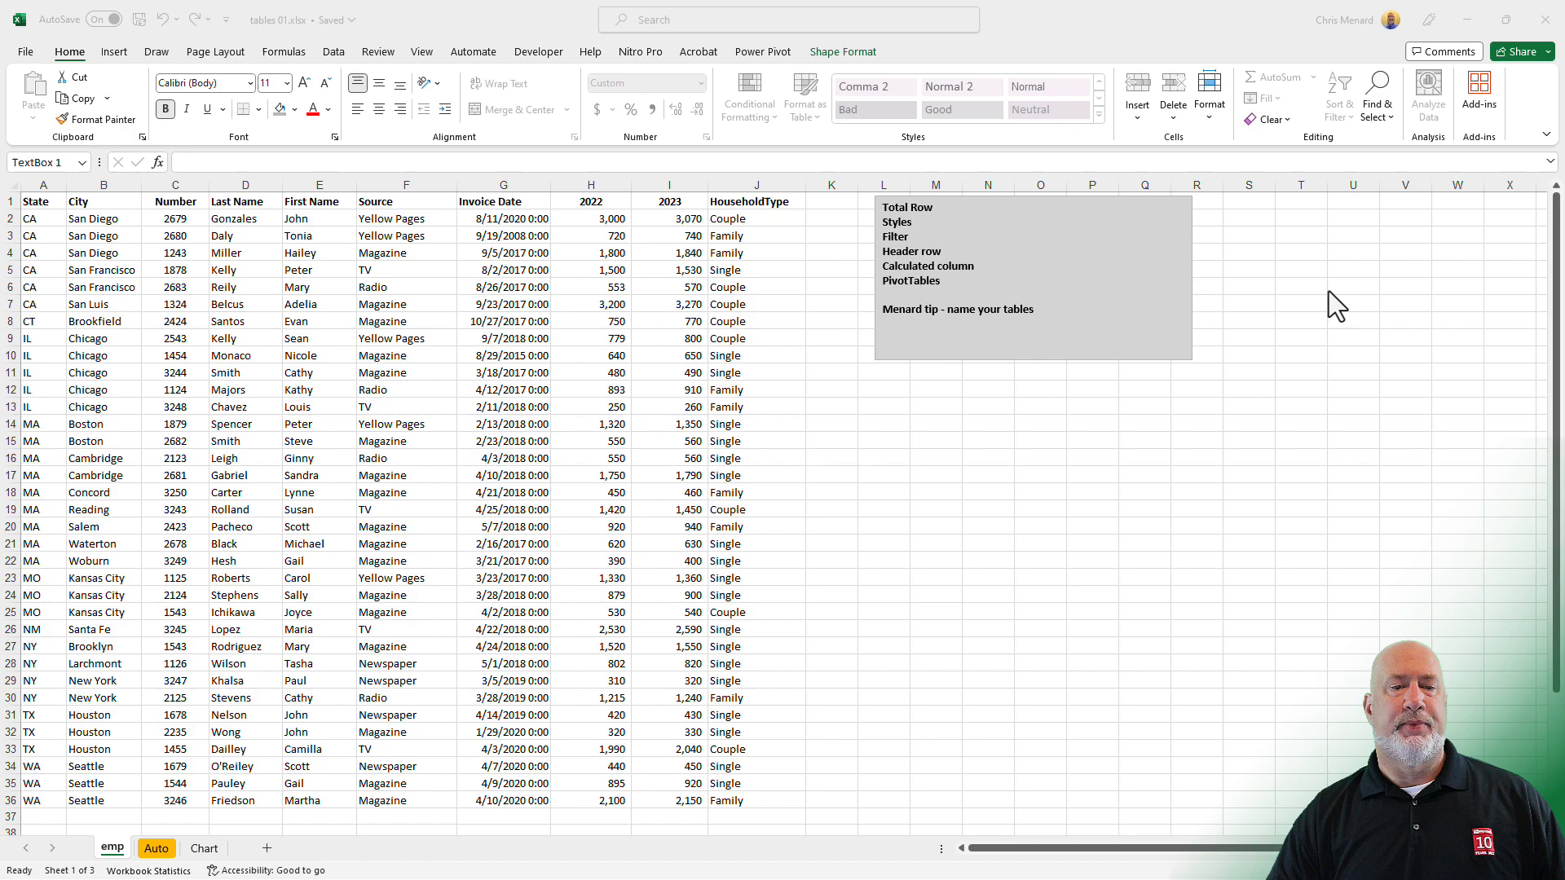
- Select a cell in the sales data and show the Insert ribbon commands
left_click(230, 235)
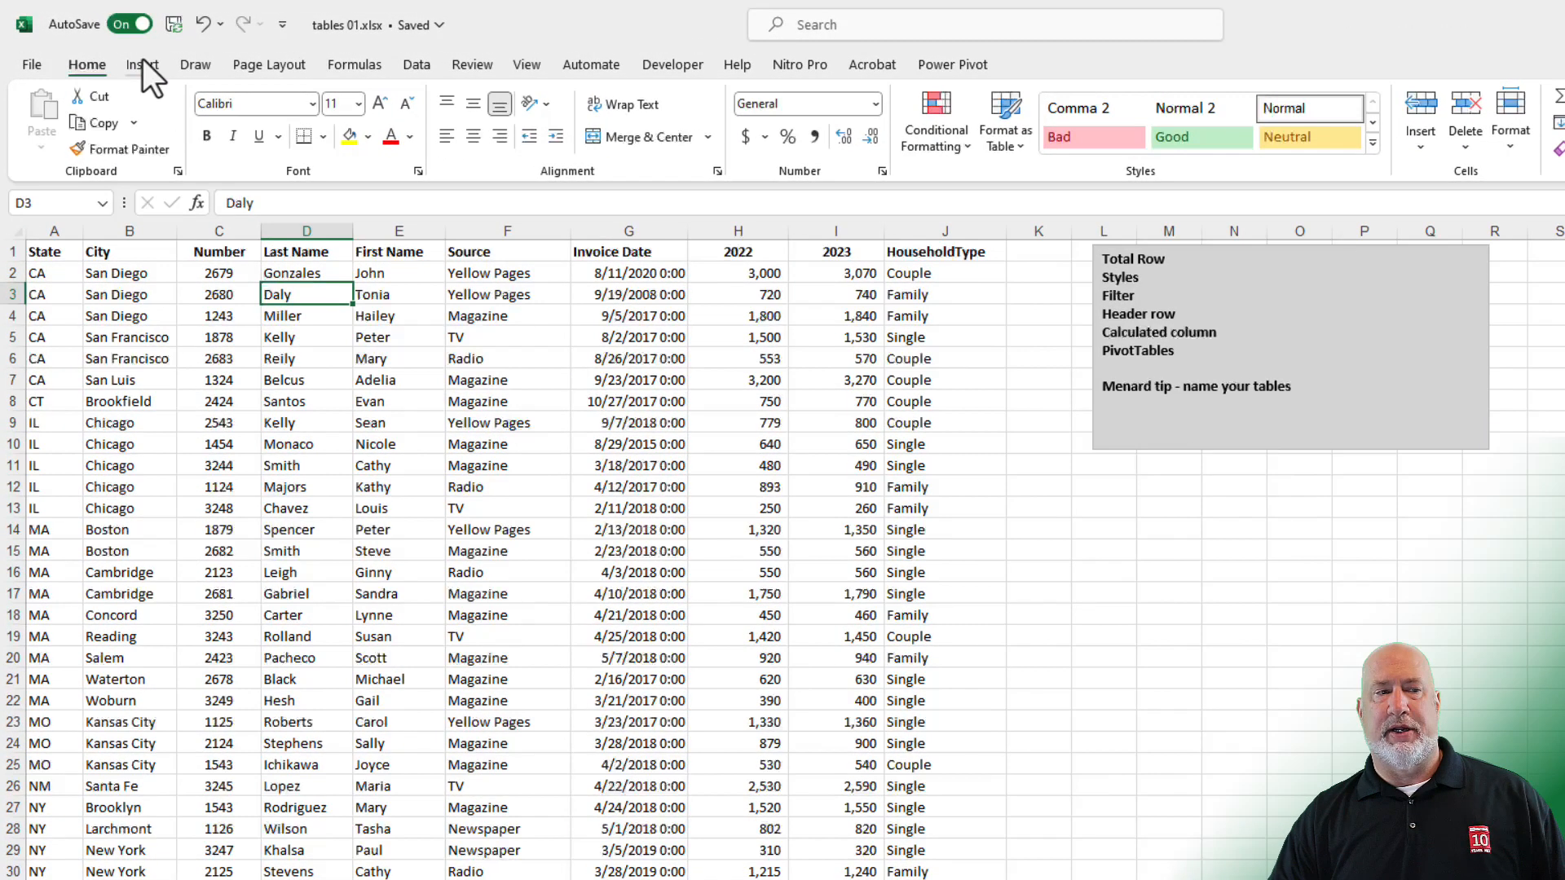
left_click(144, 59)
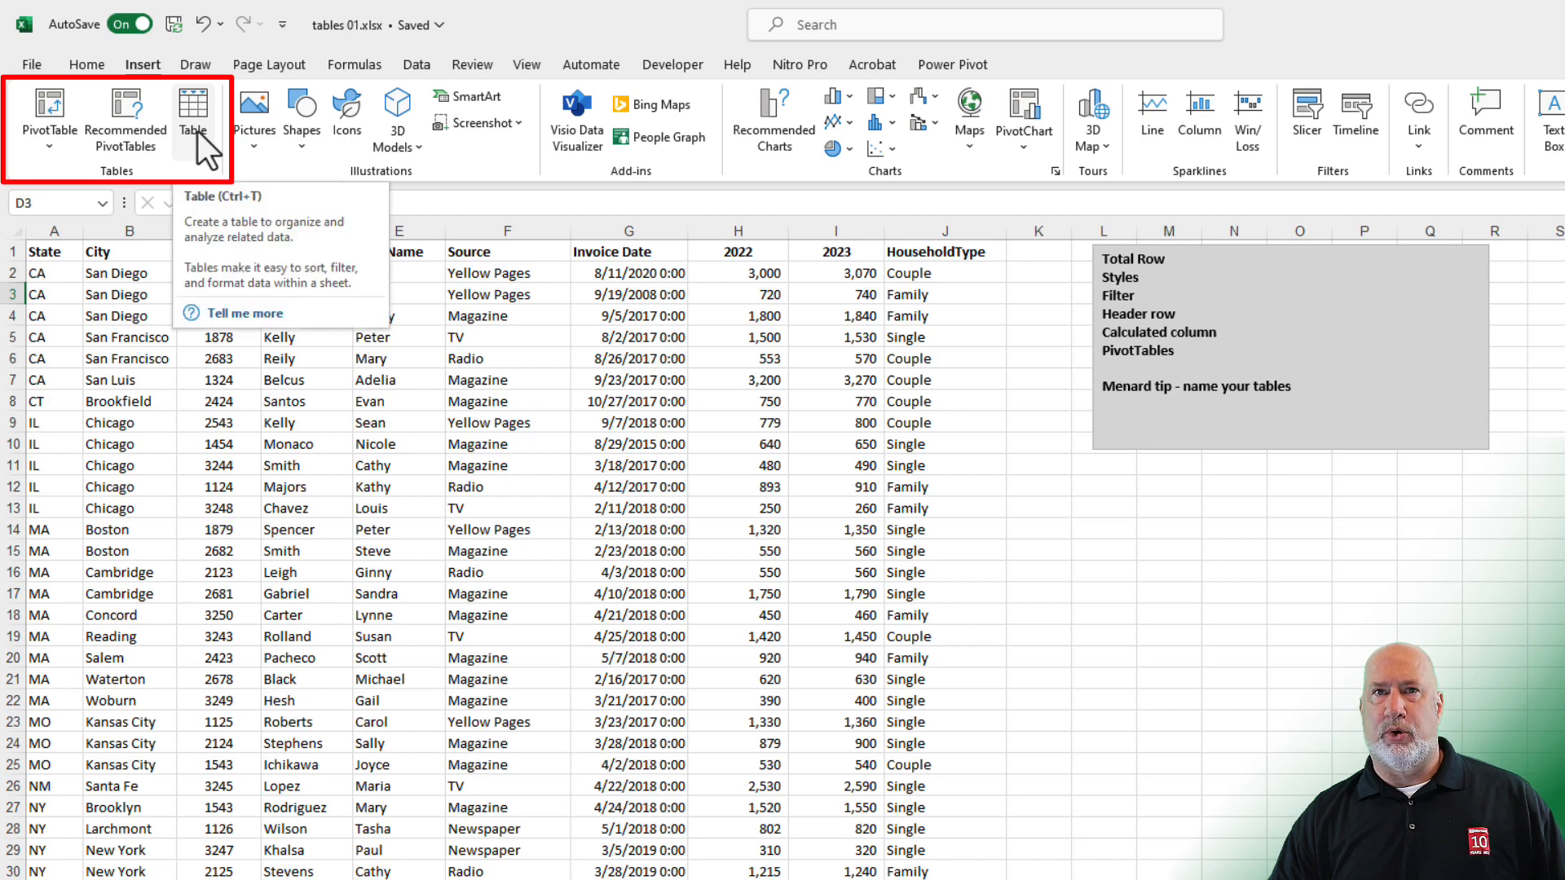
- Turn the sales range A1:J36 into a table with headers via Ctrl+T
left_click(128, 253)
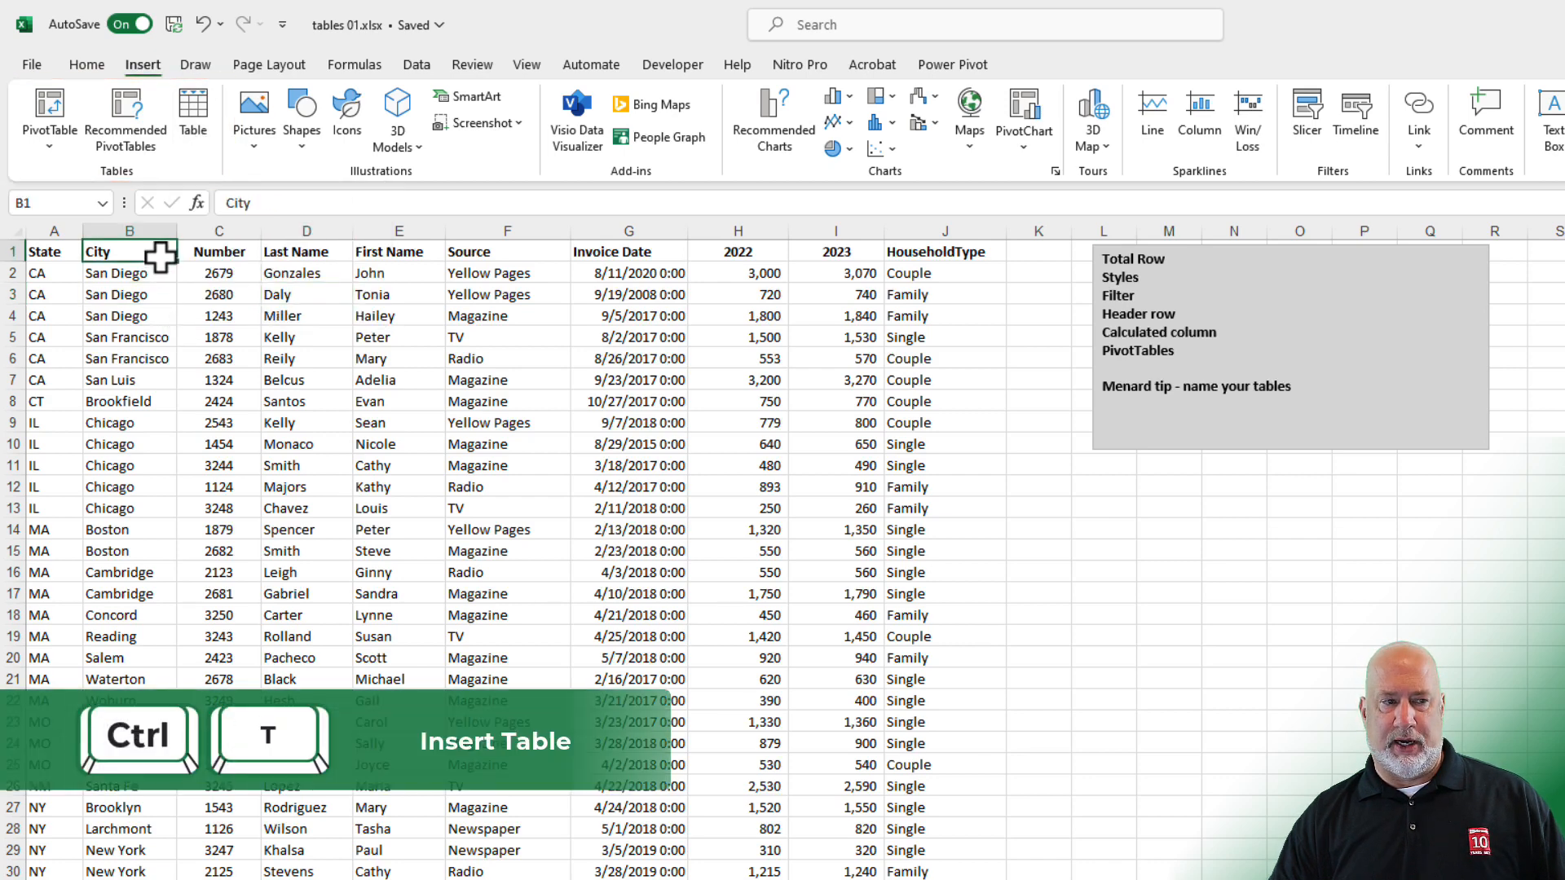
key("ctrl+t")
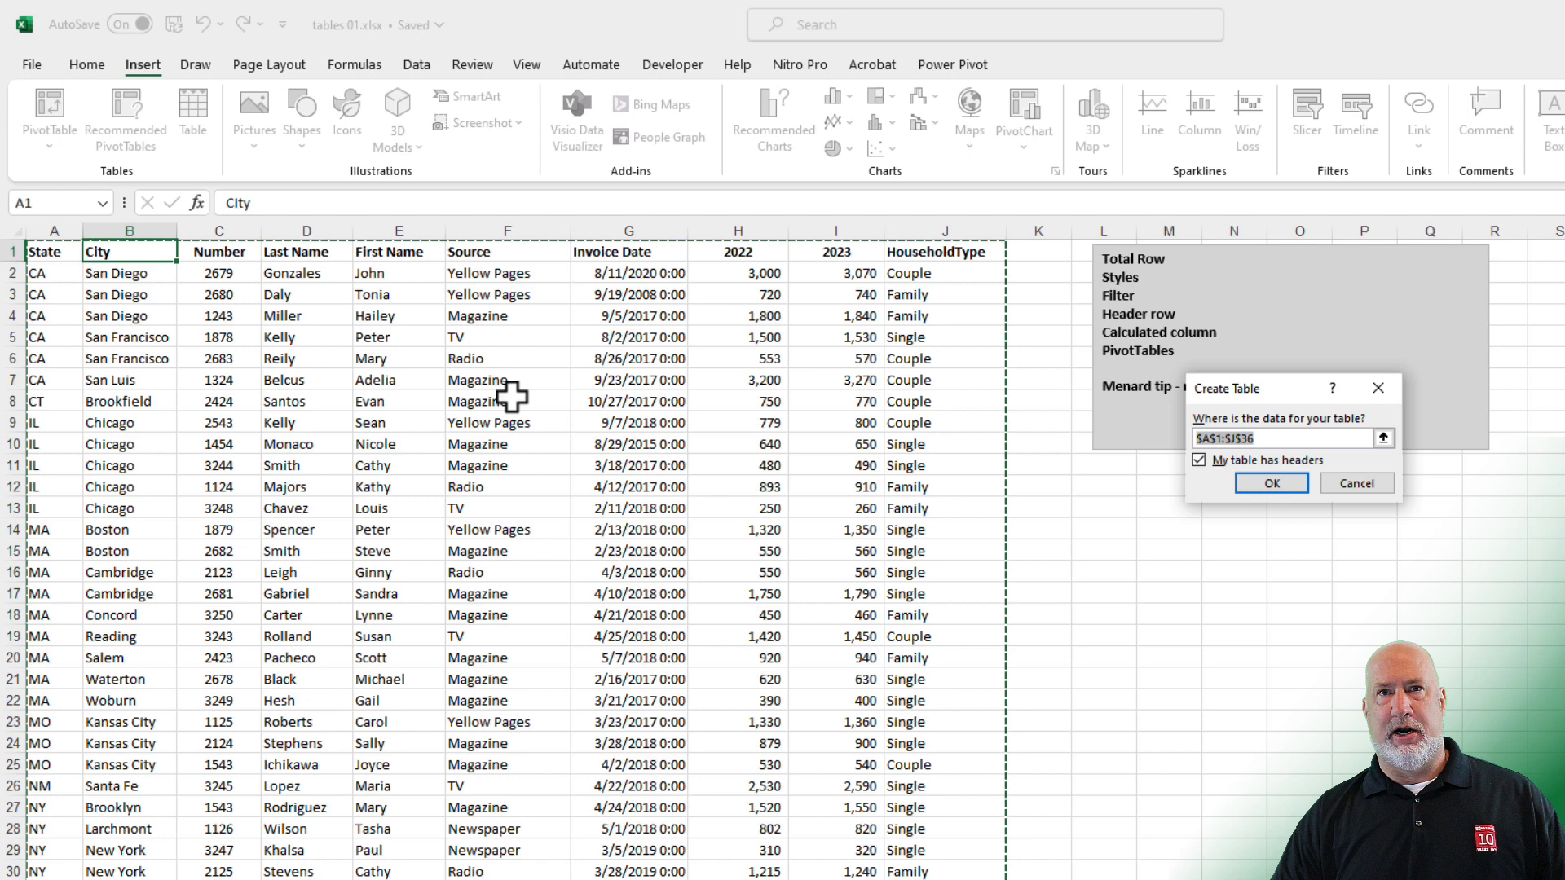
left_click(1268, 488)
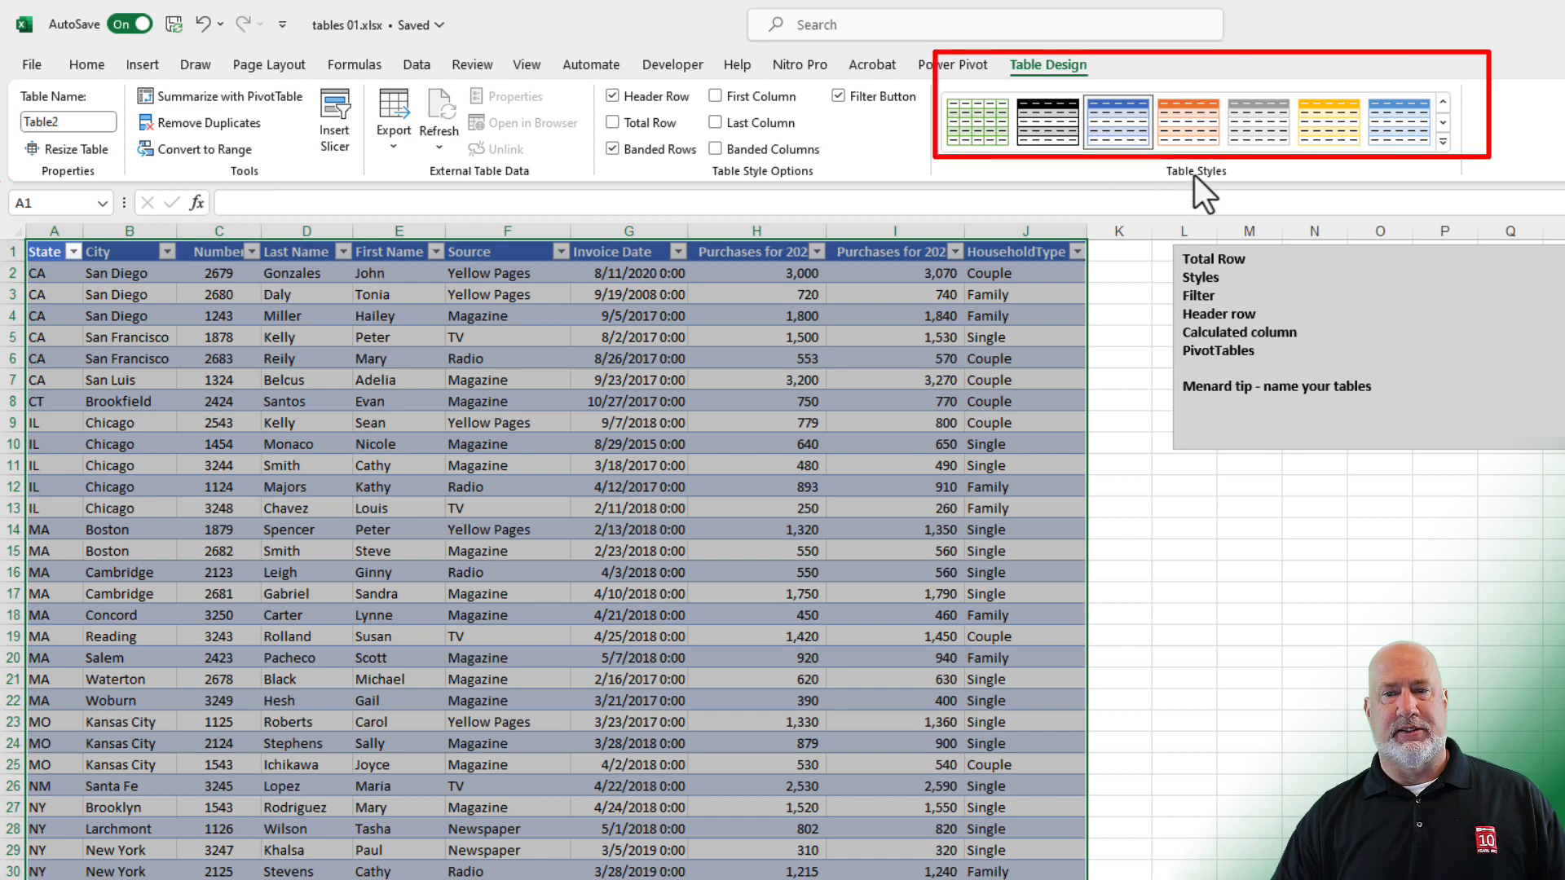
- Apply the Blue, Table Style Medium 2 style with banded rows to the table
left_click(1443, 142)
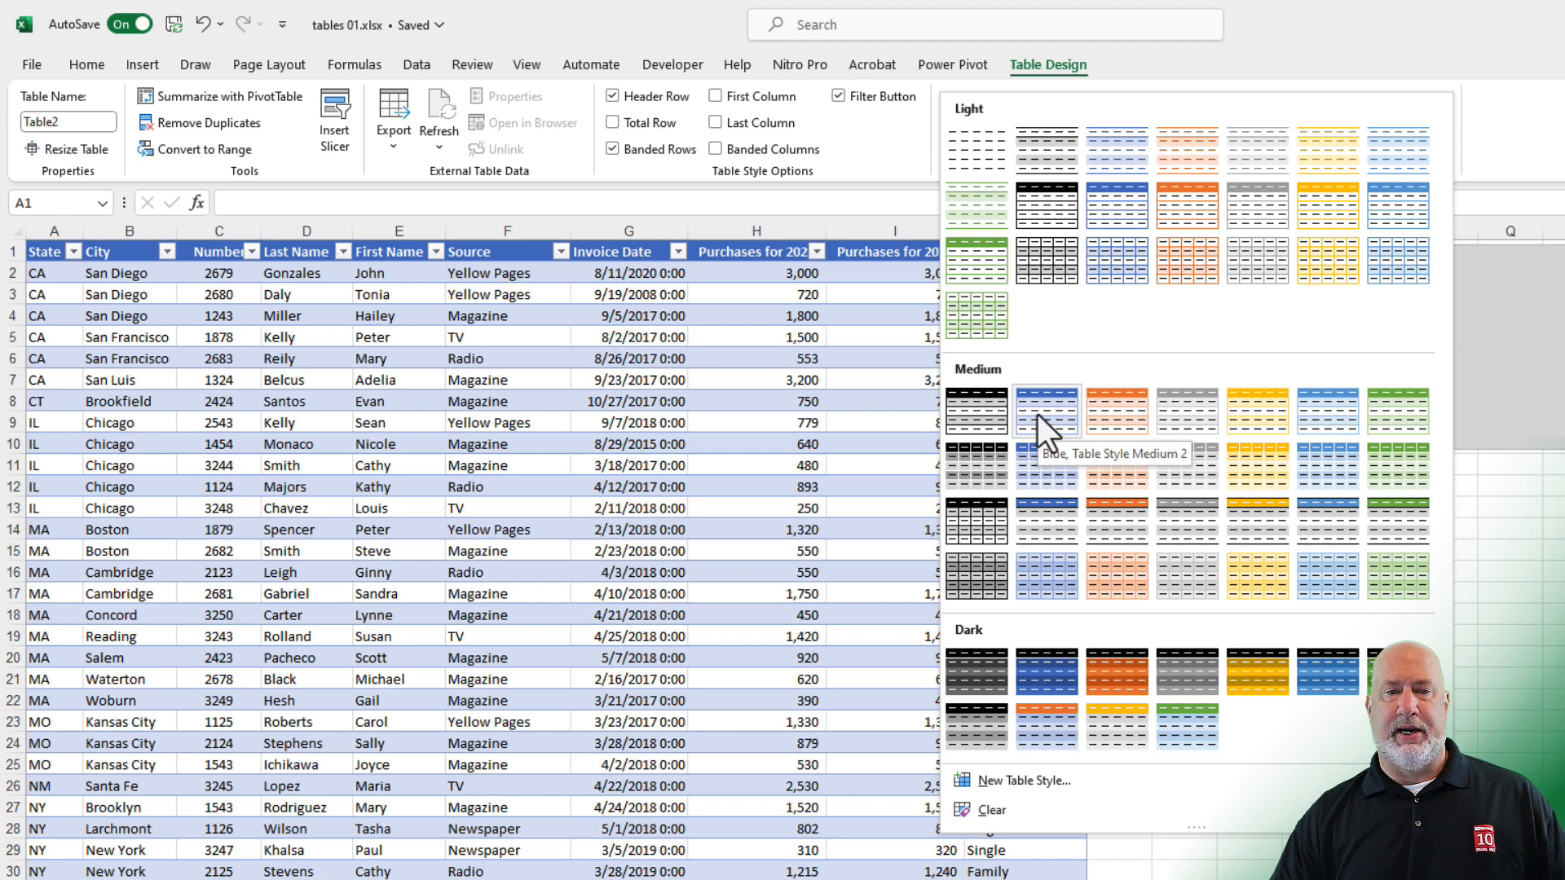
left_click(1037, 415)
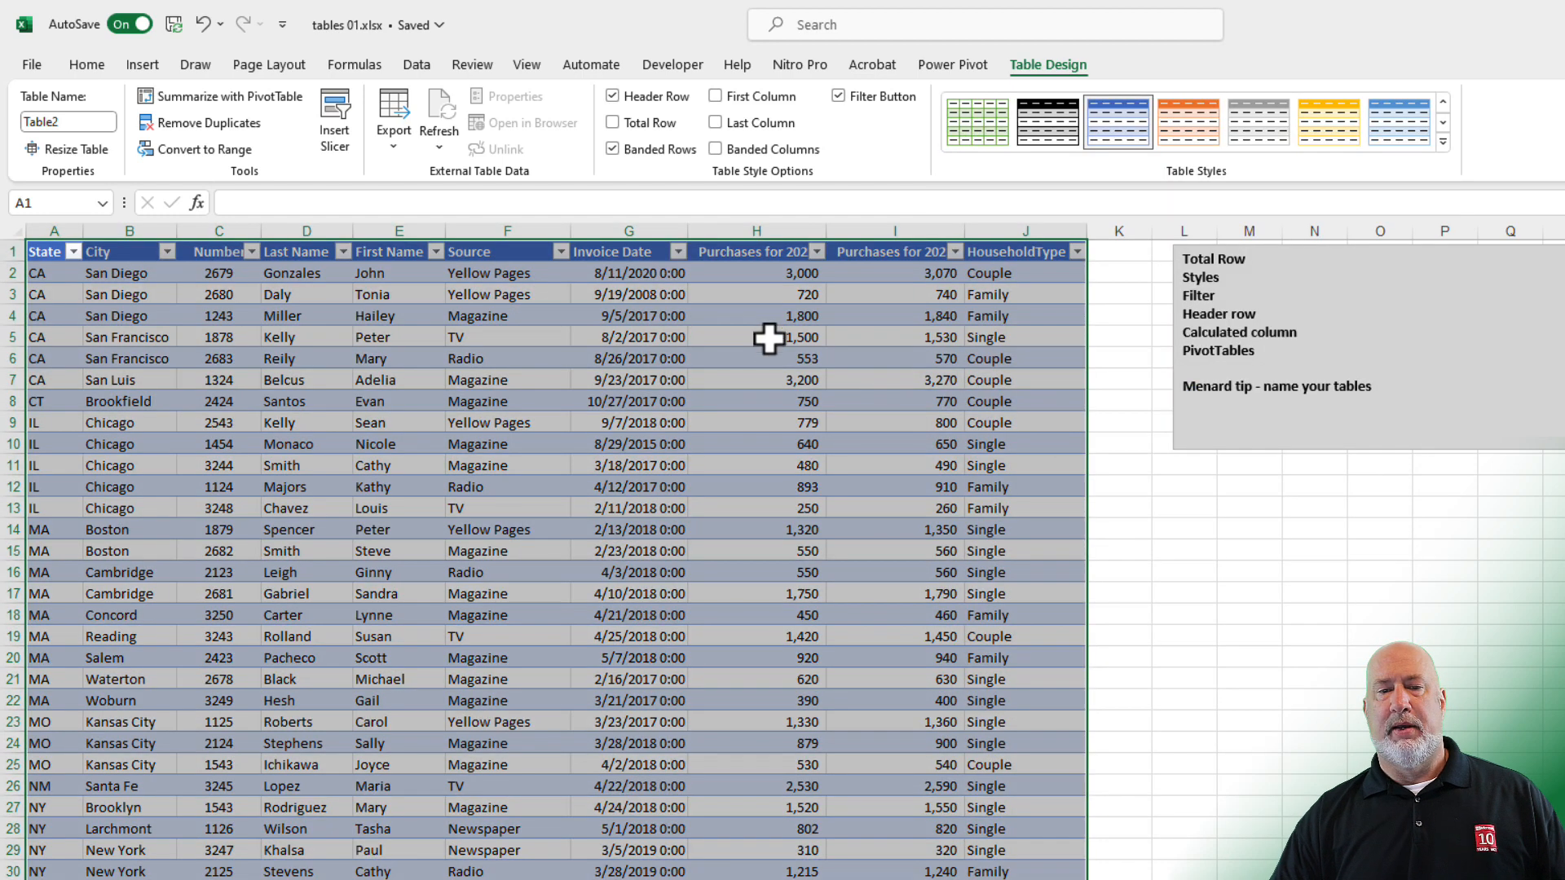
left_click(771, 298)
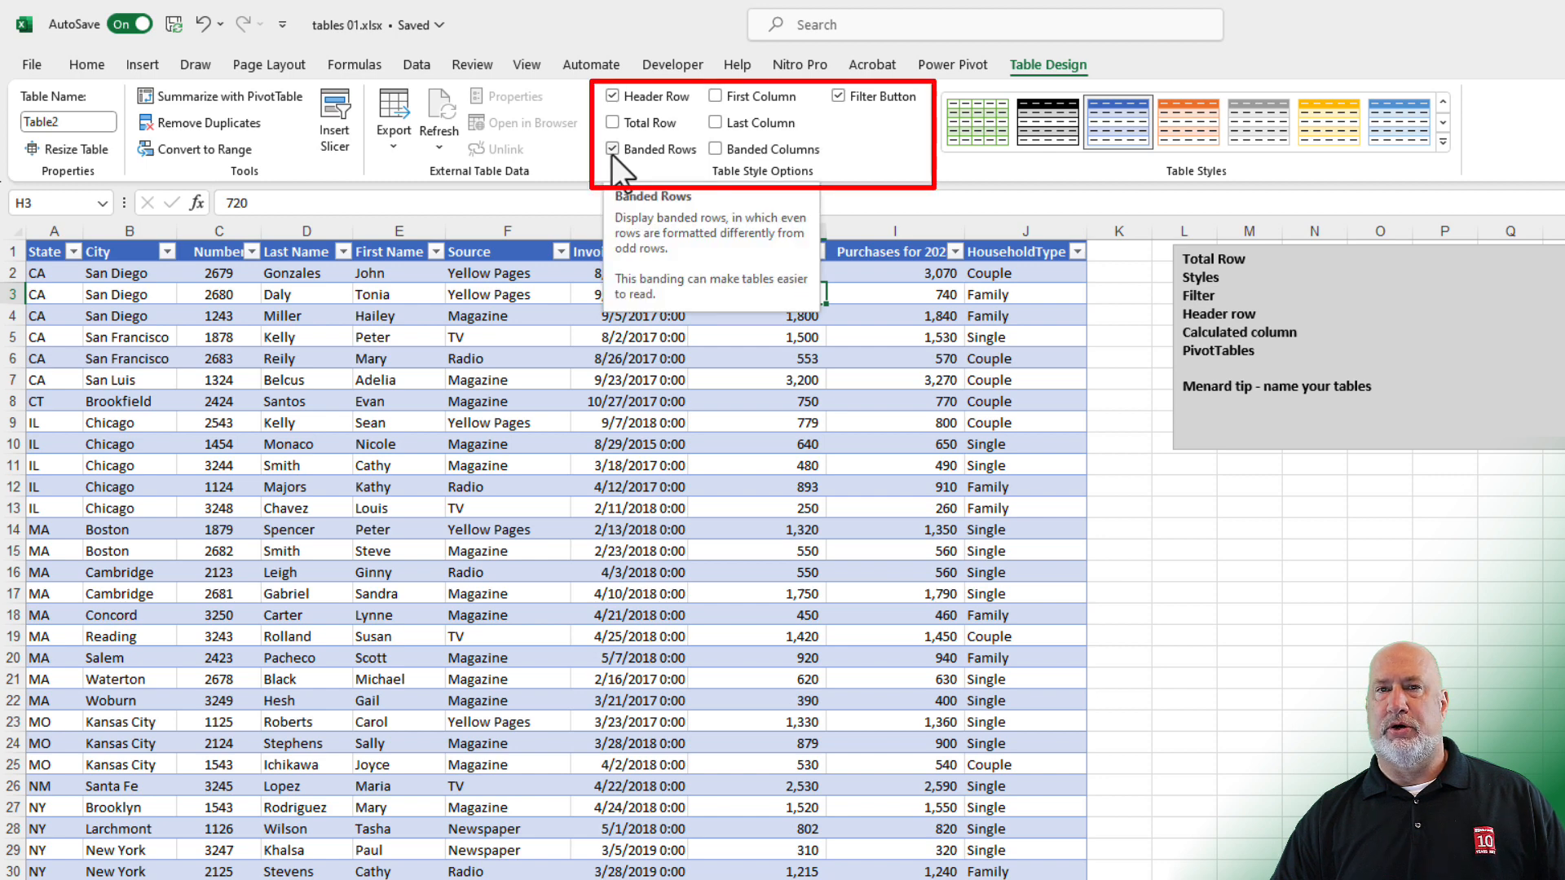
left_click(613, 149)
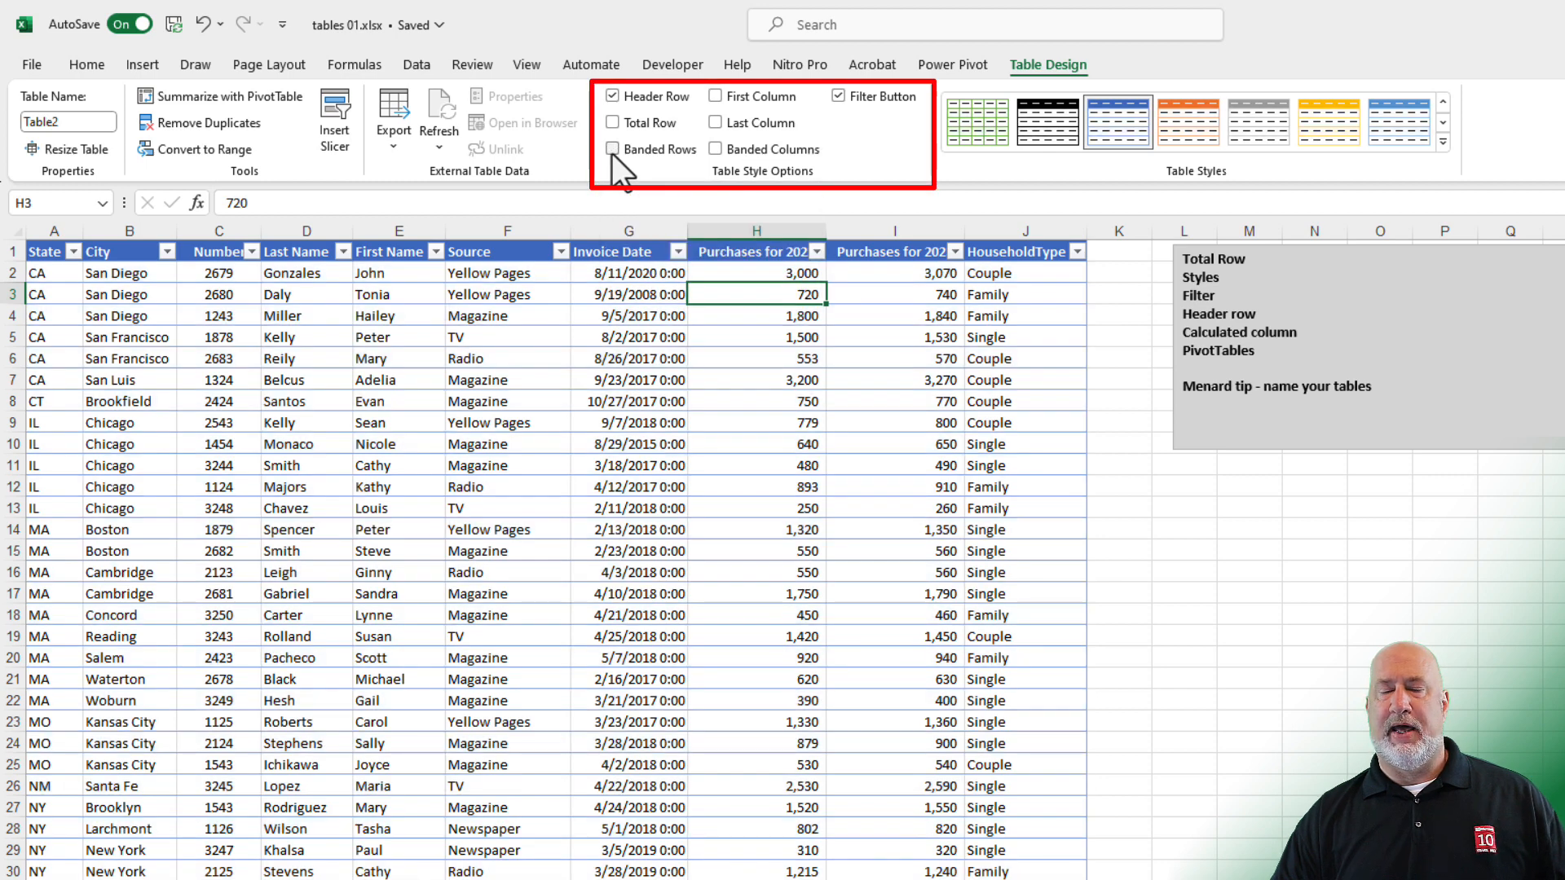
left_click(612, 152)
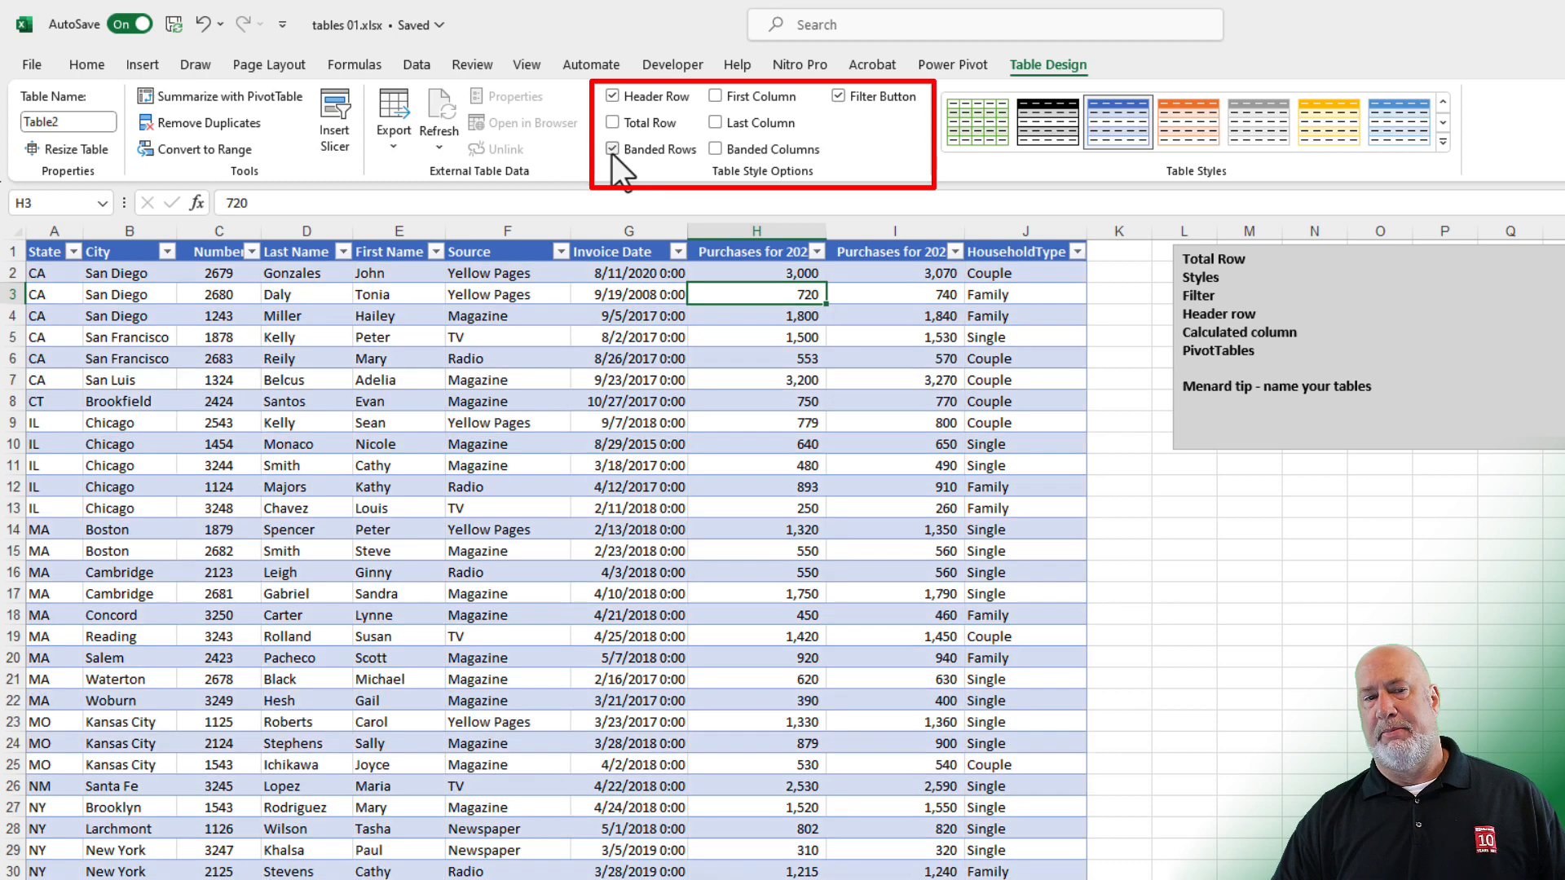
left_click(611, 153)
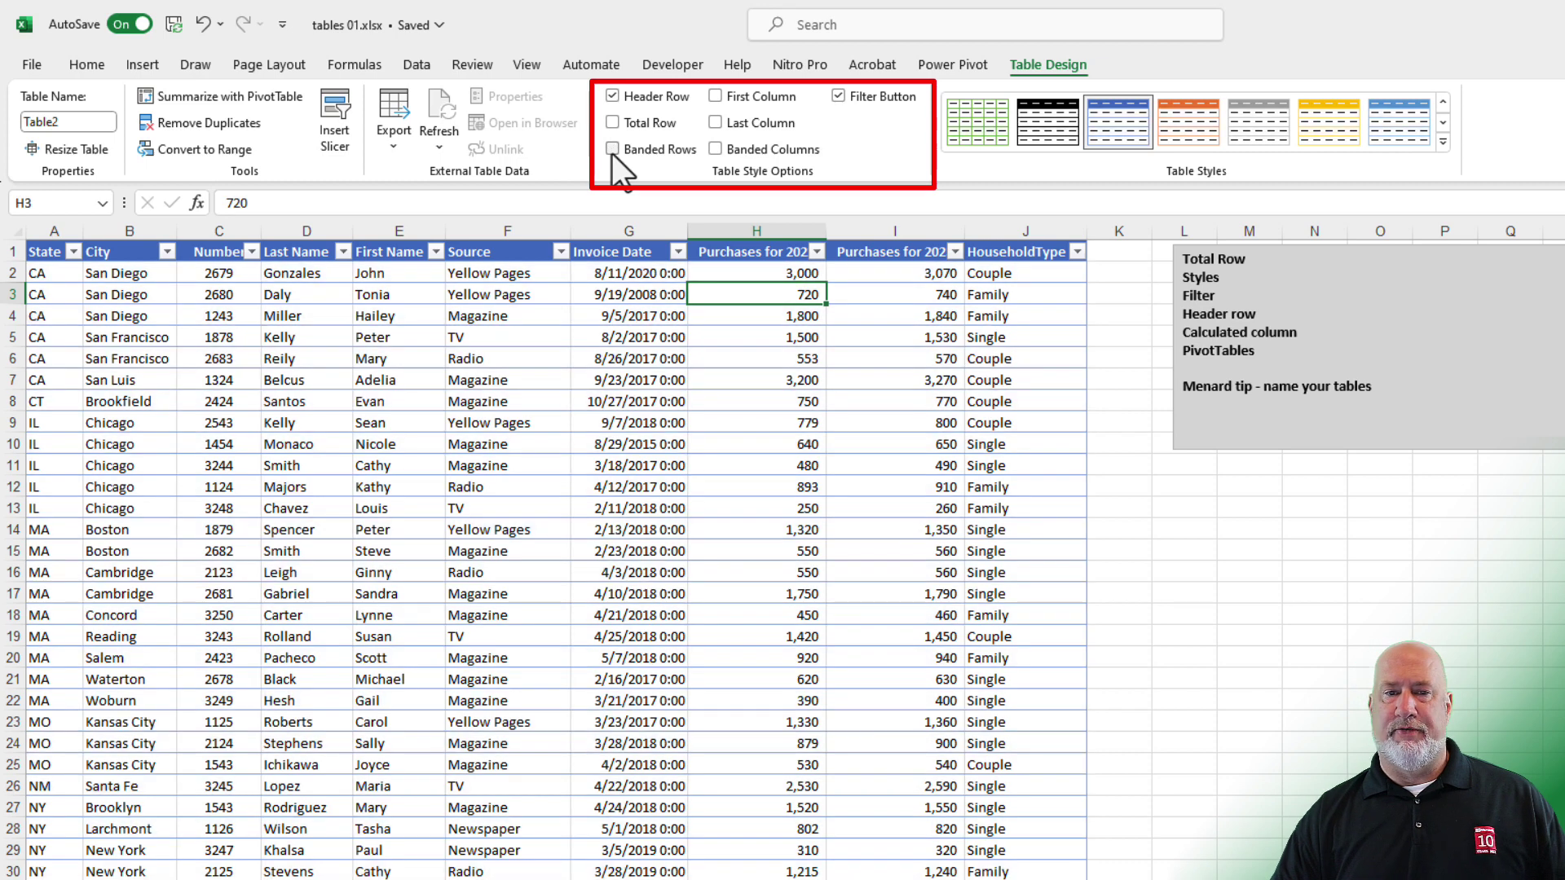
left_click(715, 154)
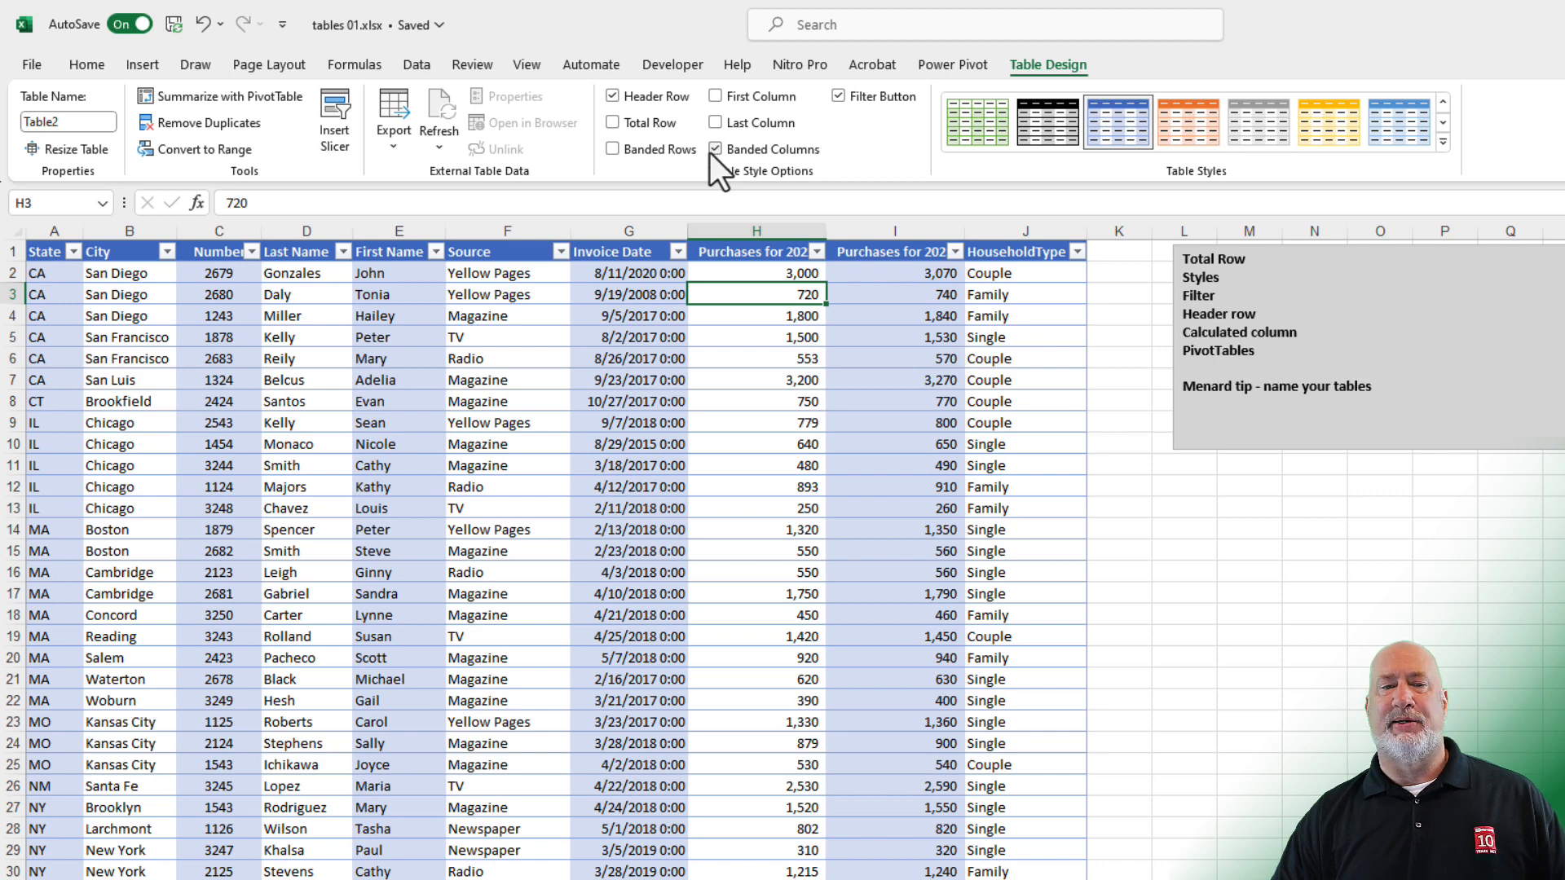
left_click(613, 149)
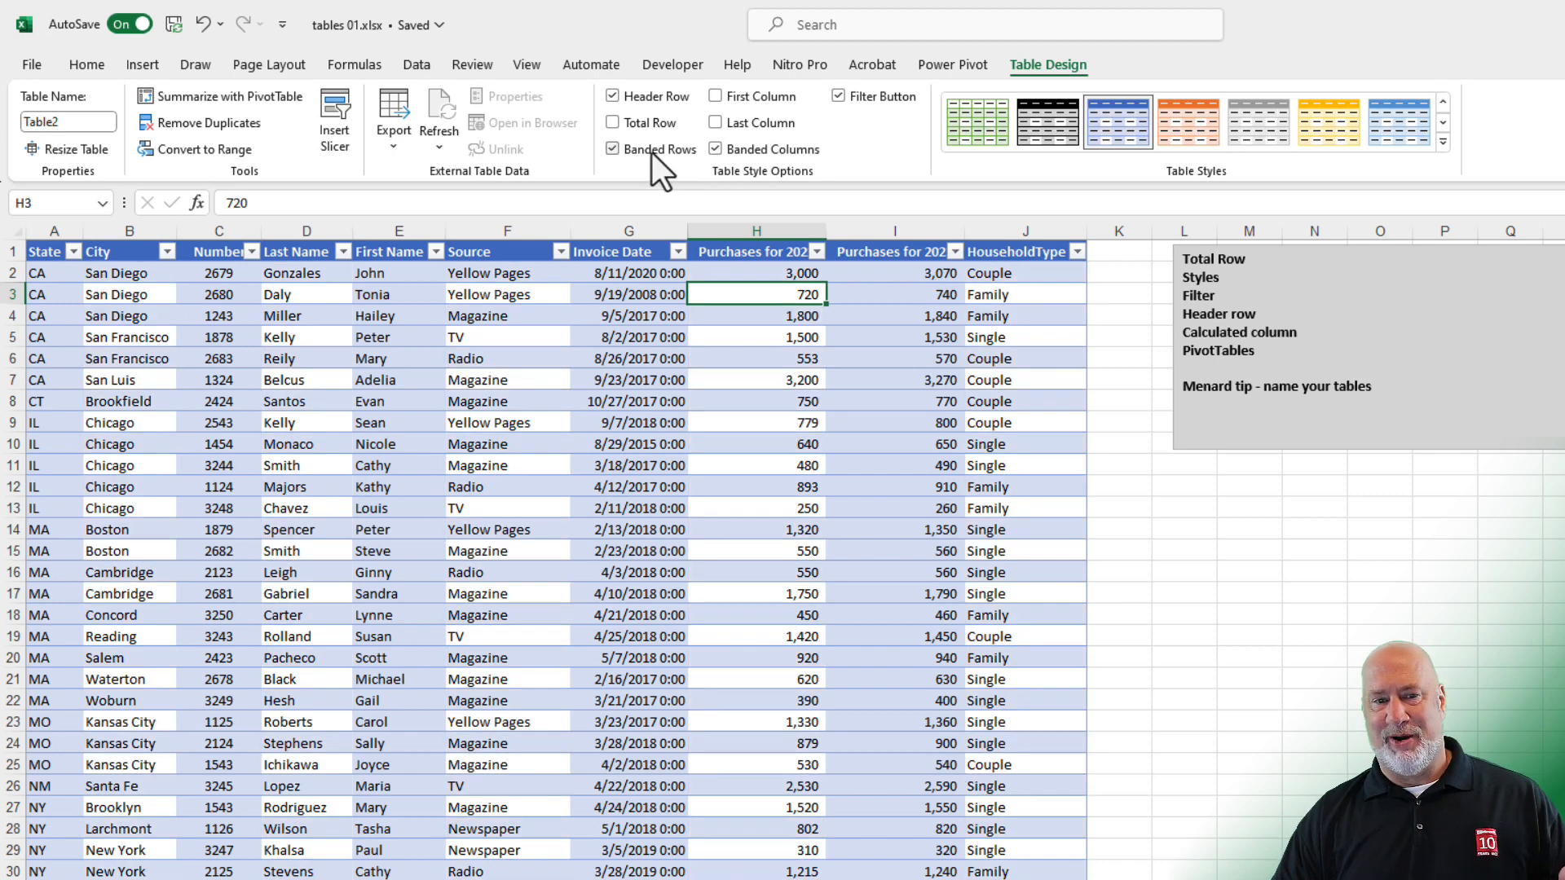
left_click(715, 149)
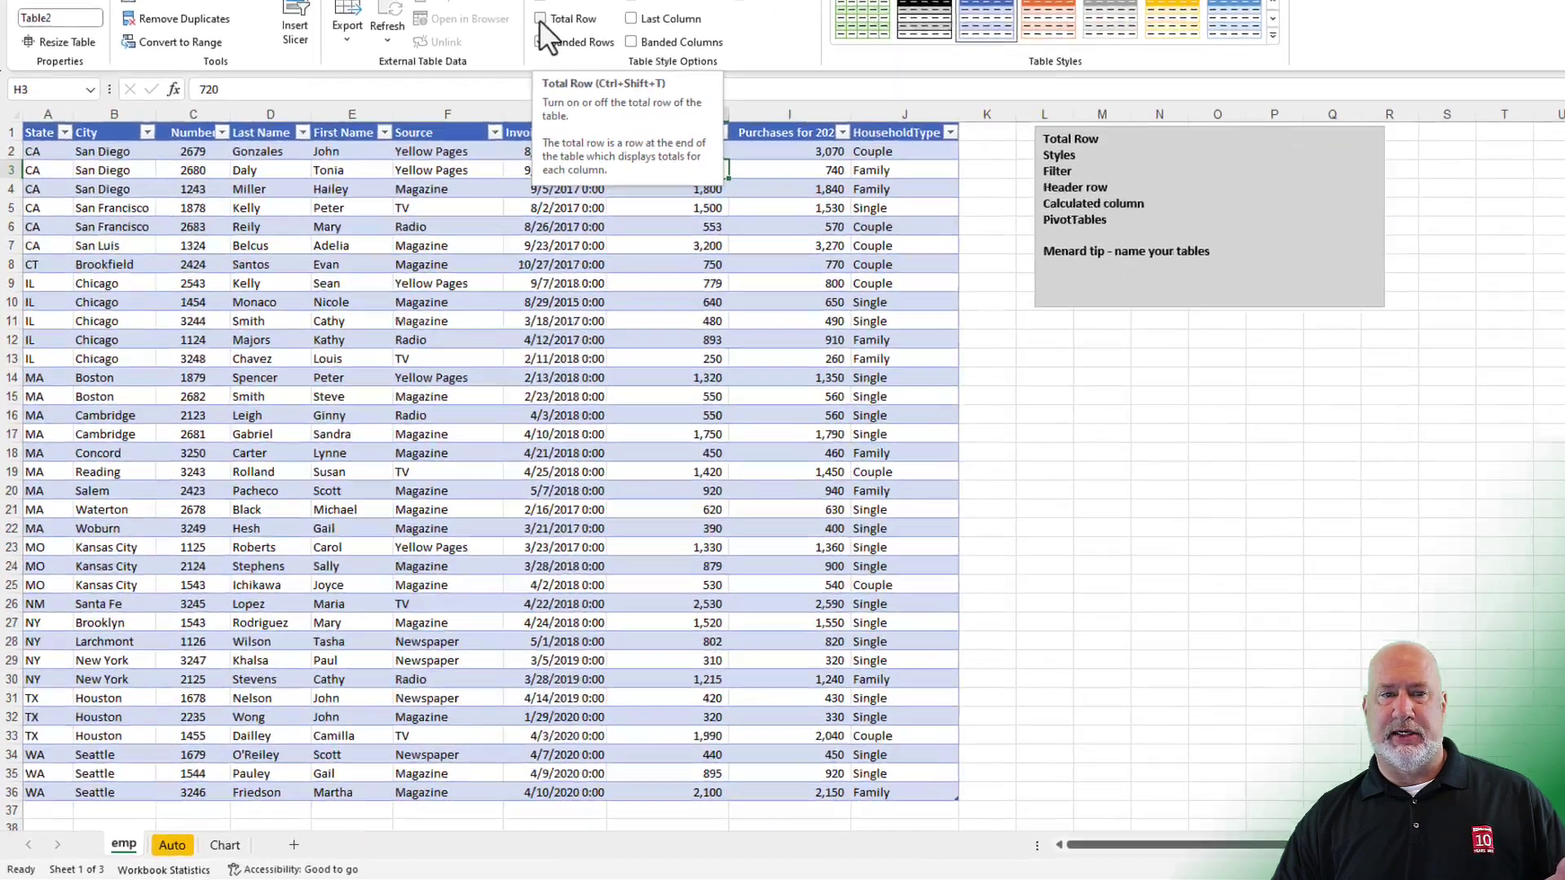
- Add a Total row and widen the Purchases for 2022 and 2023 columns
left_click(493, 98)
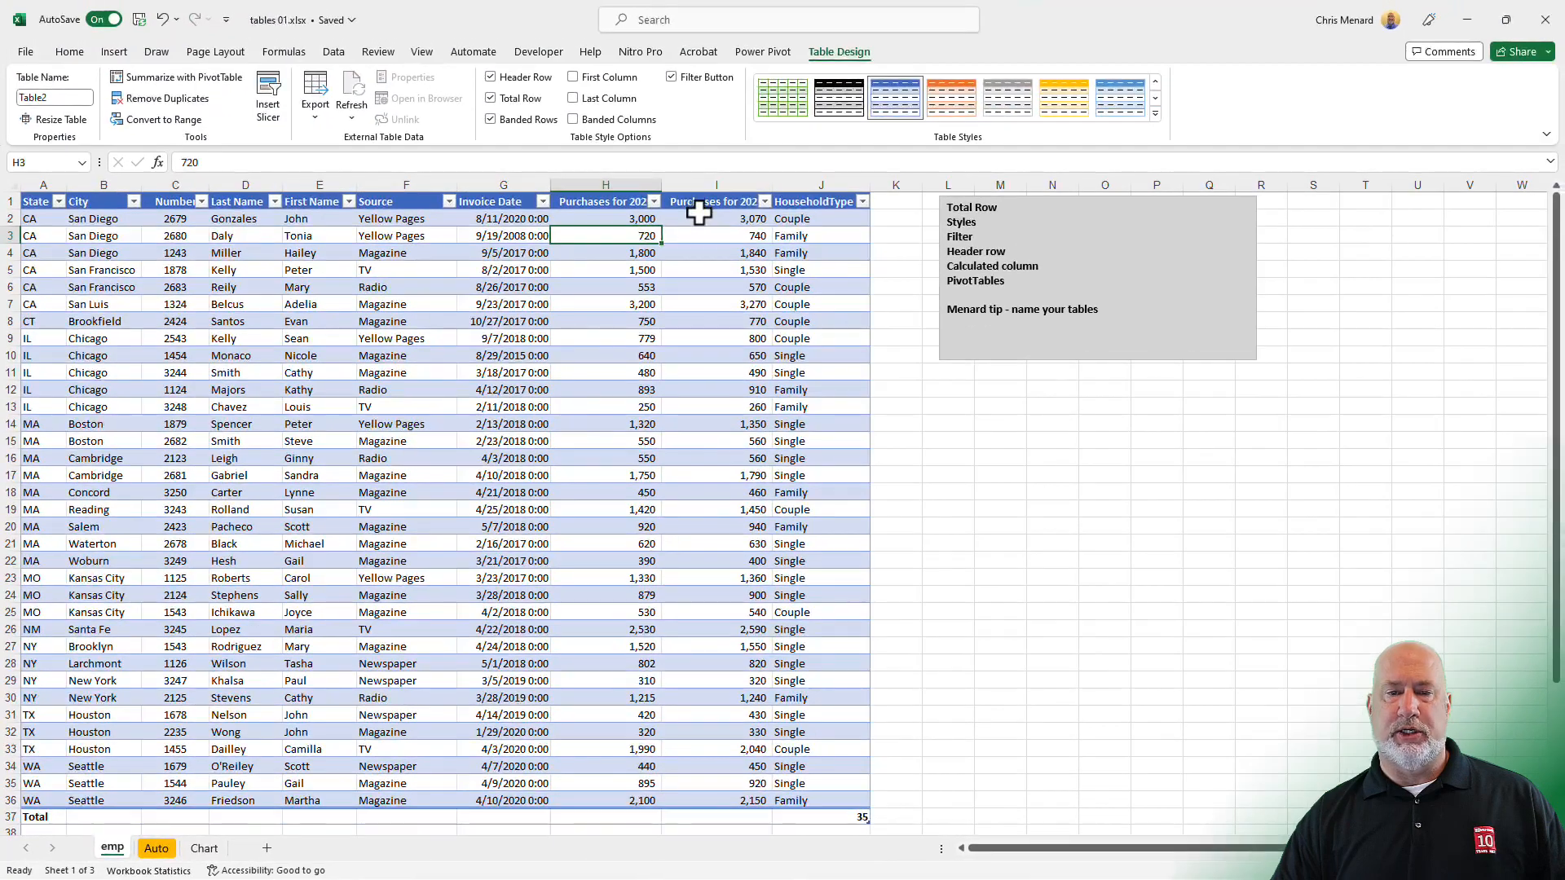
left_click_drag(606, 201, 710, 200)
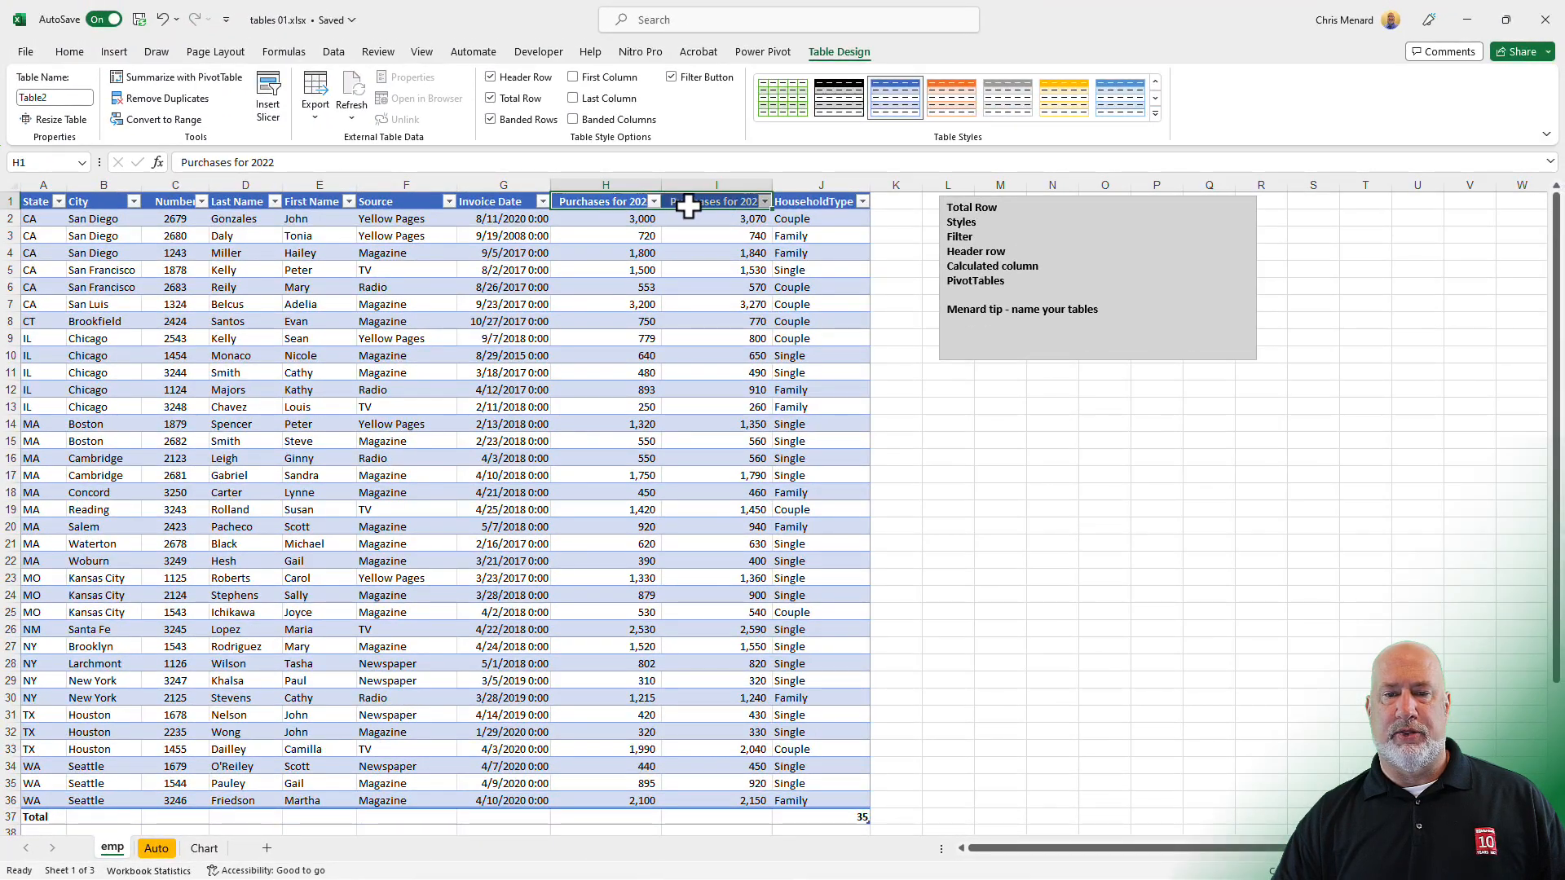
left_click(70, 52)
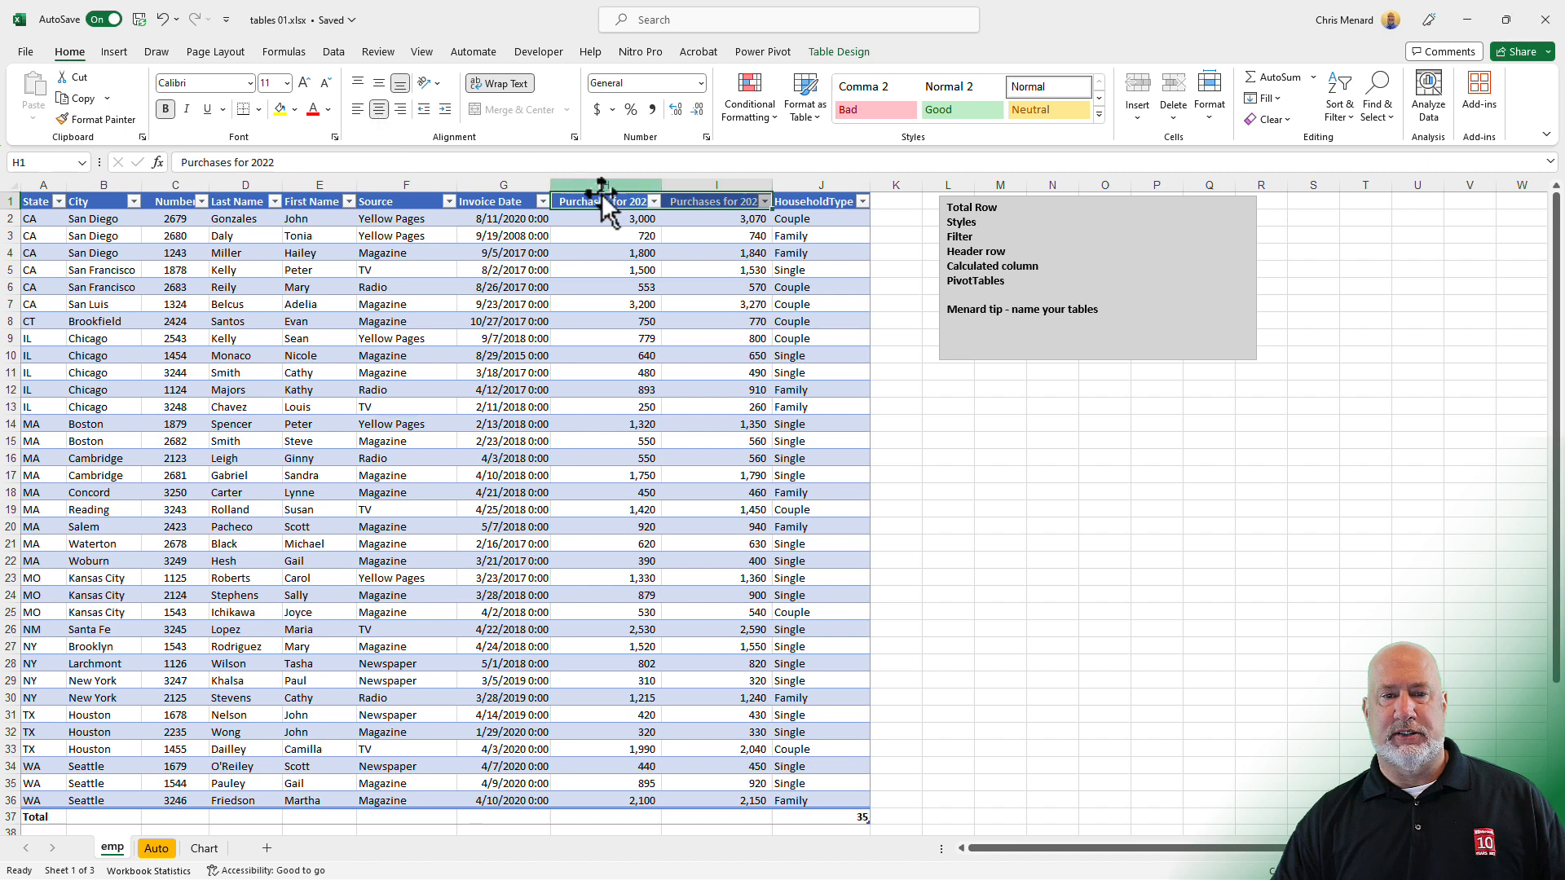
mouse_move(606, 184)
left_mouse_down()
mouse_move(709, 185)
mouse_move(684, 185)
left_mouse_up()
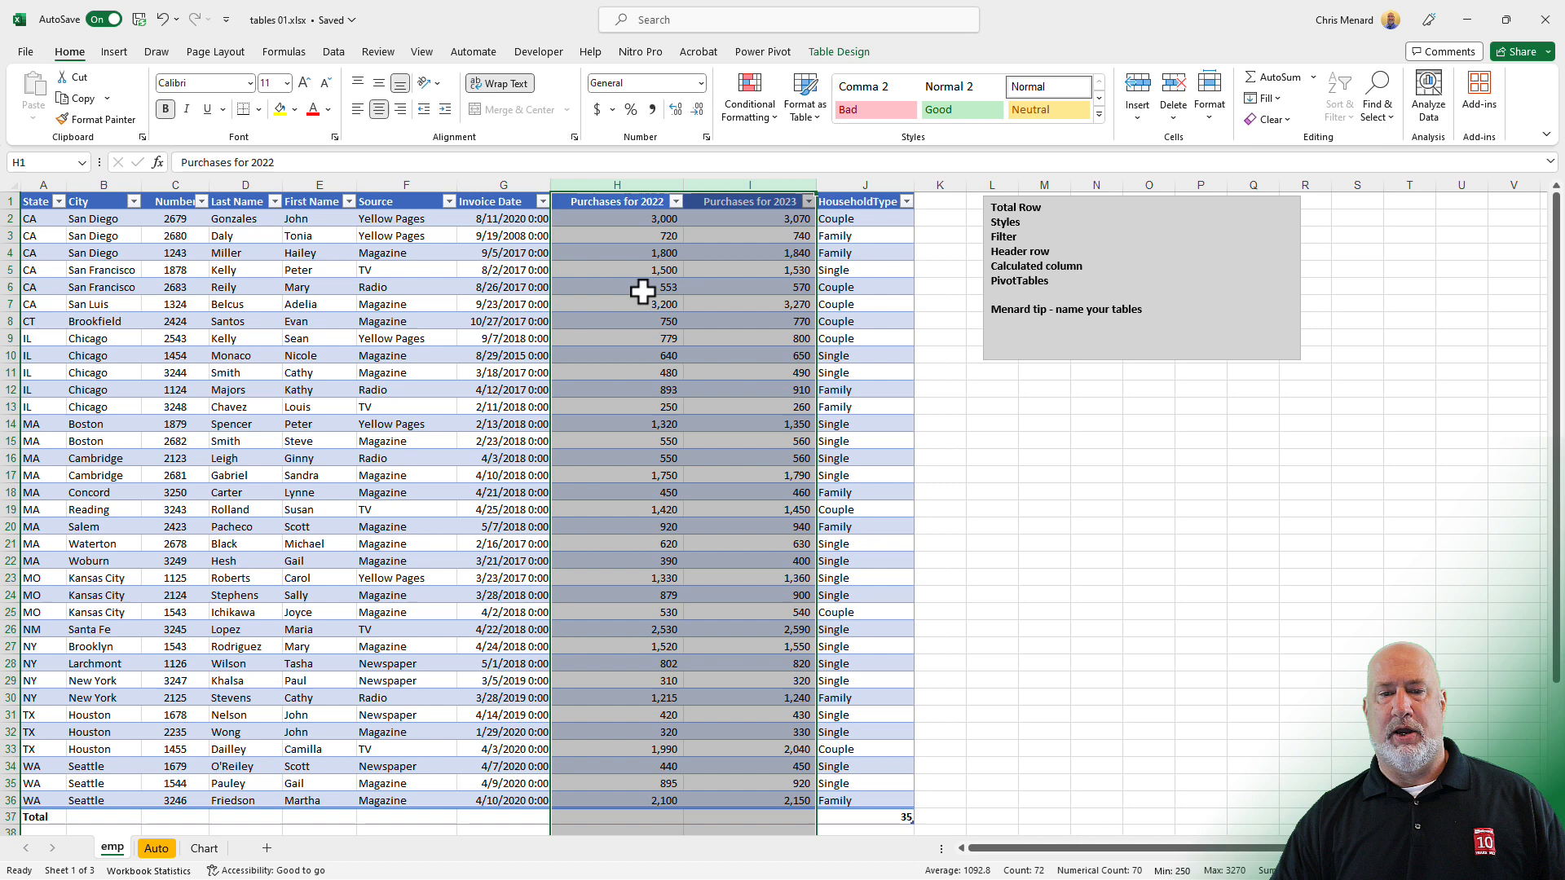
left_click(742, 220)
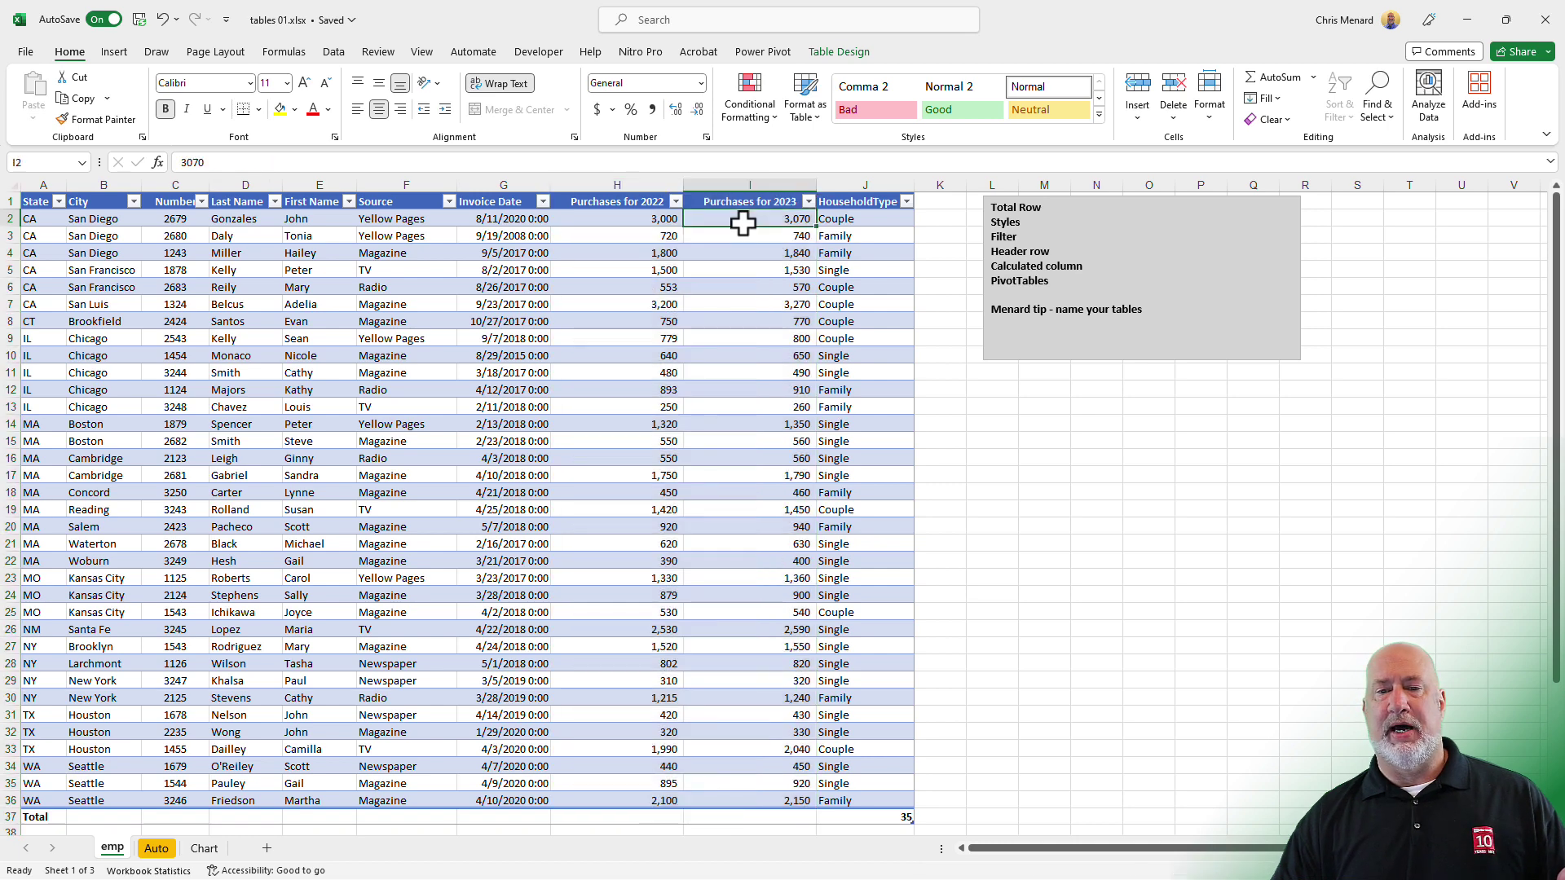
- Set the total under Purchases for 2023 to Sum, giving 38,680
left_click(798, 817)
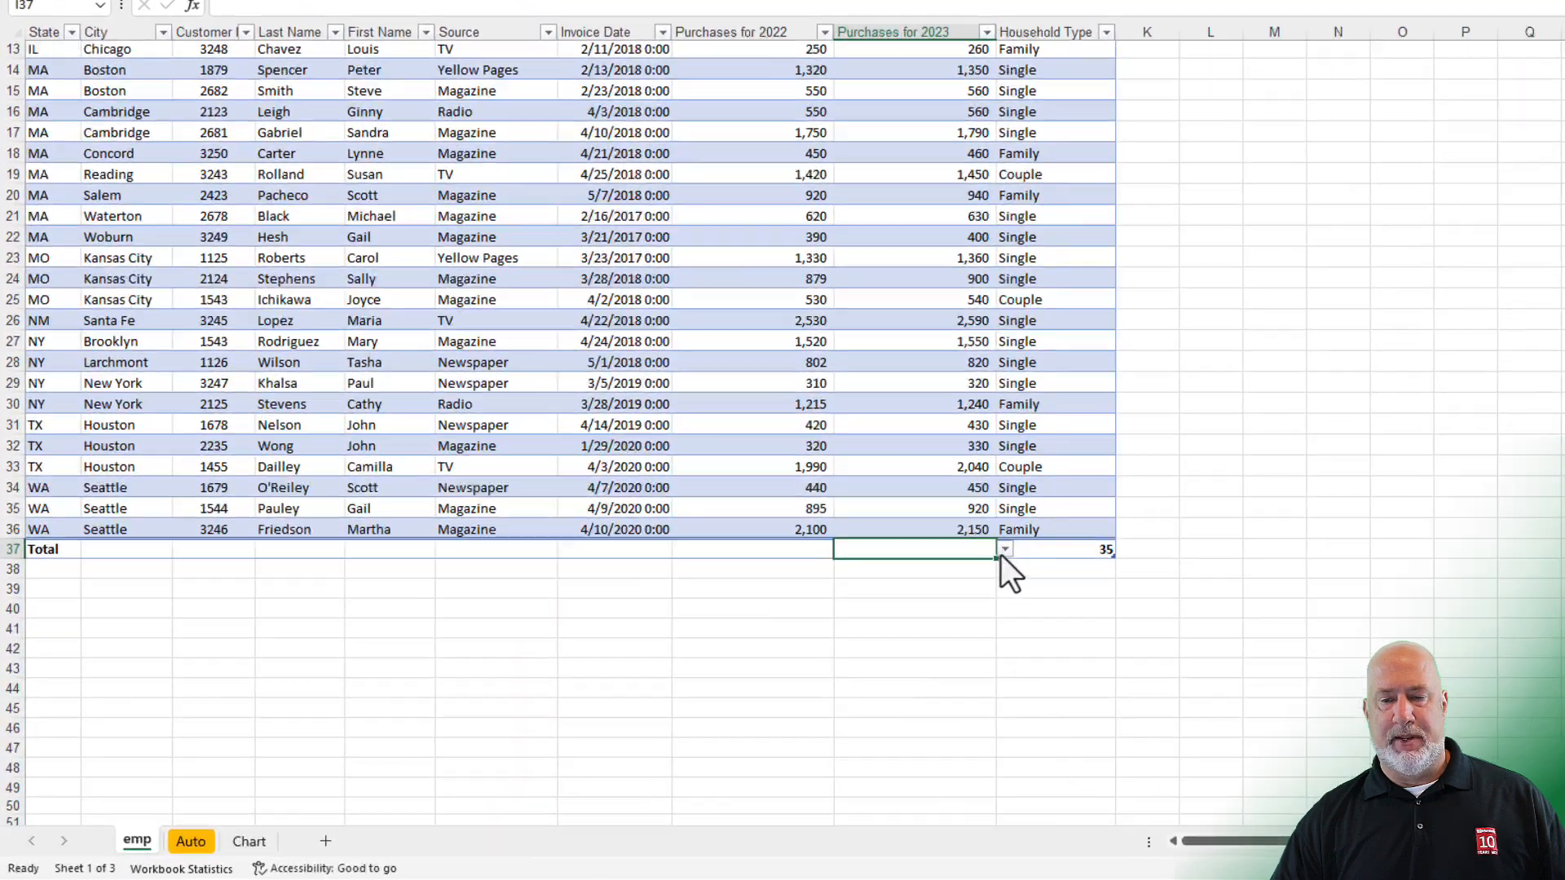
left_click(1004, 548)
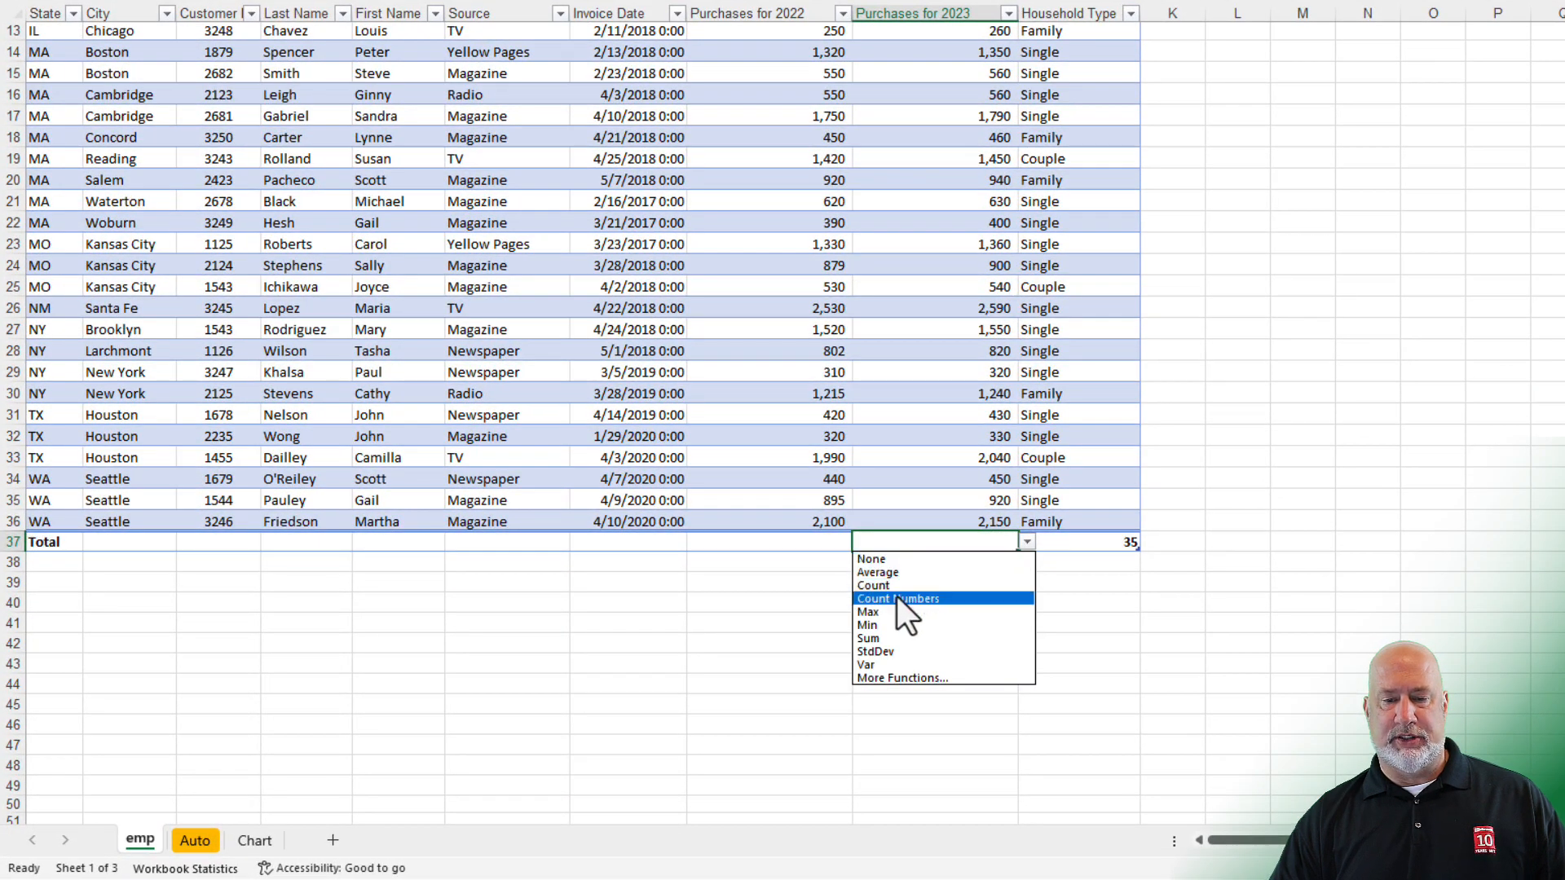
left_click(890, 641)
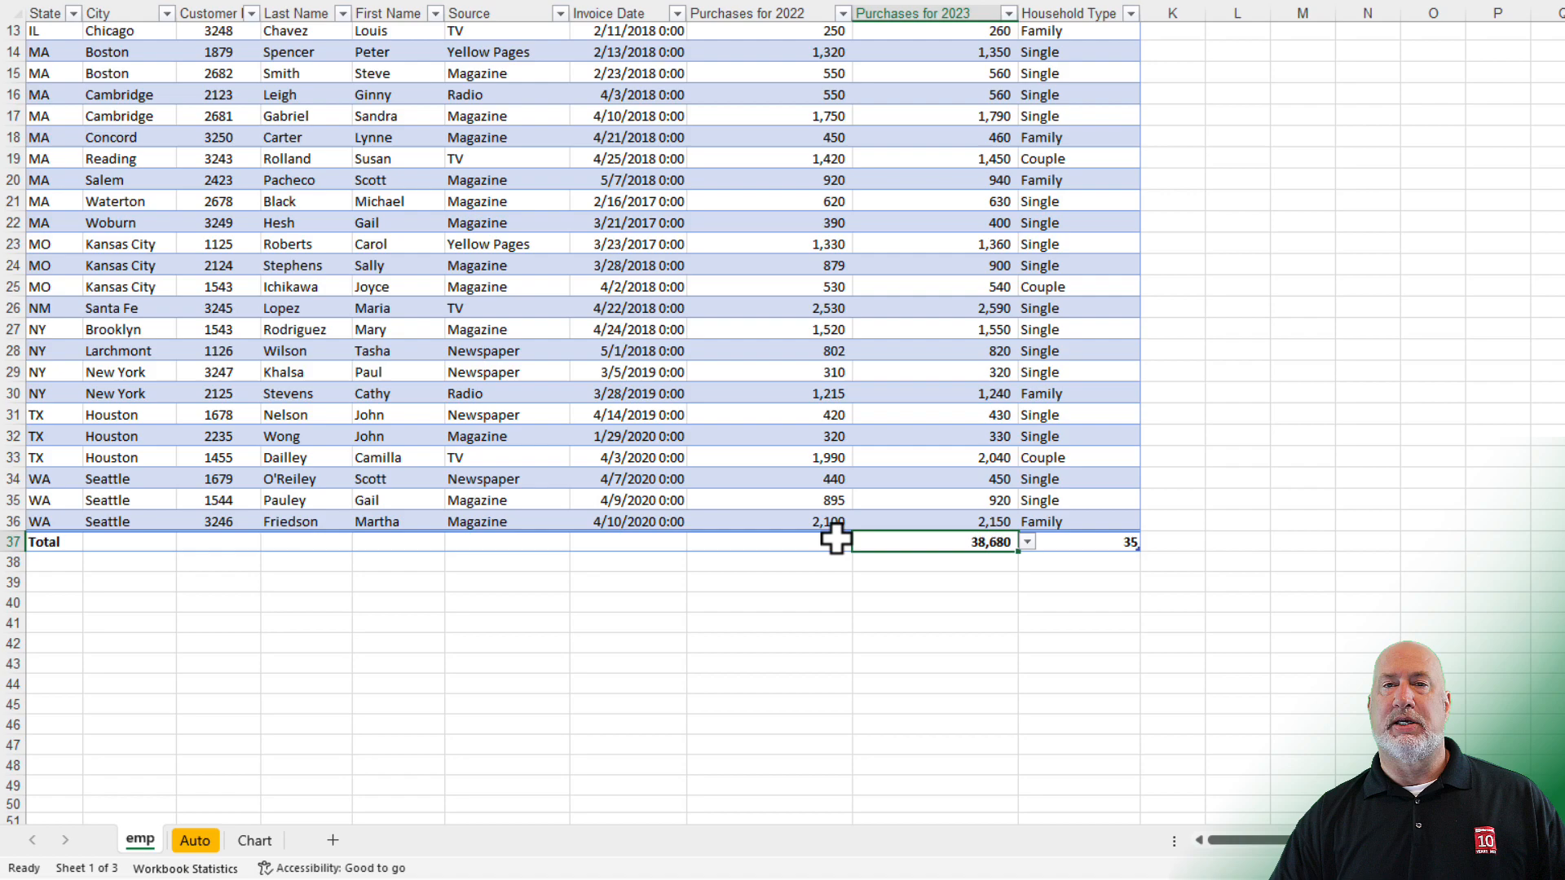
scroll(895, 392, "up", 4)
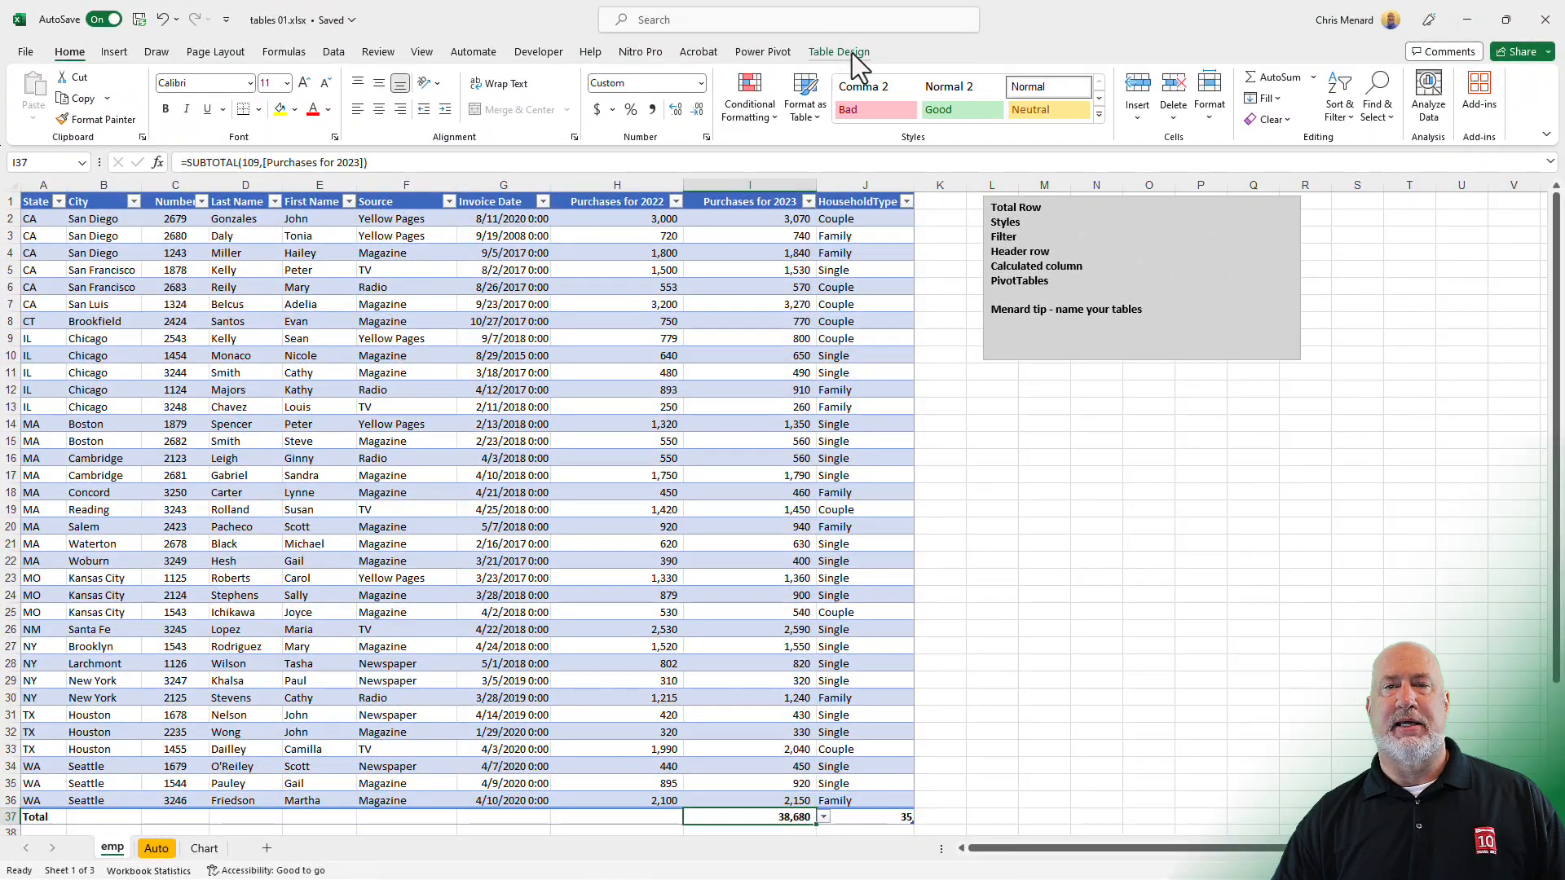
- Remove the Total row and rename the table to tblemp
left_click(839, 52)
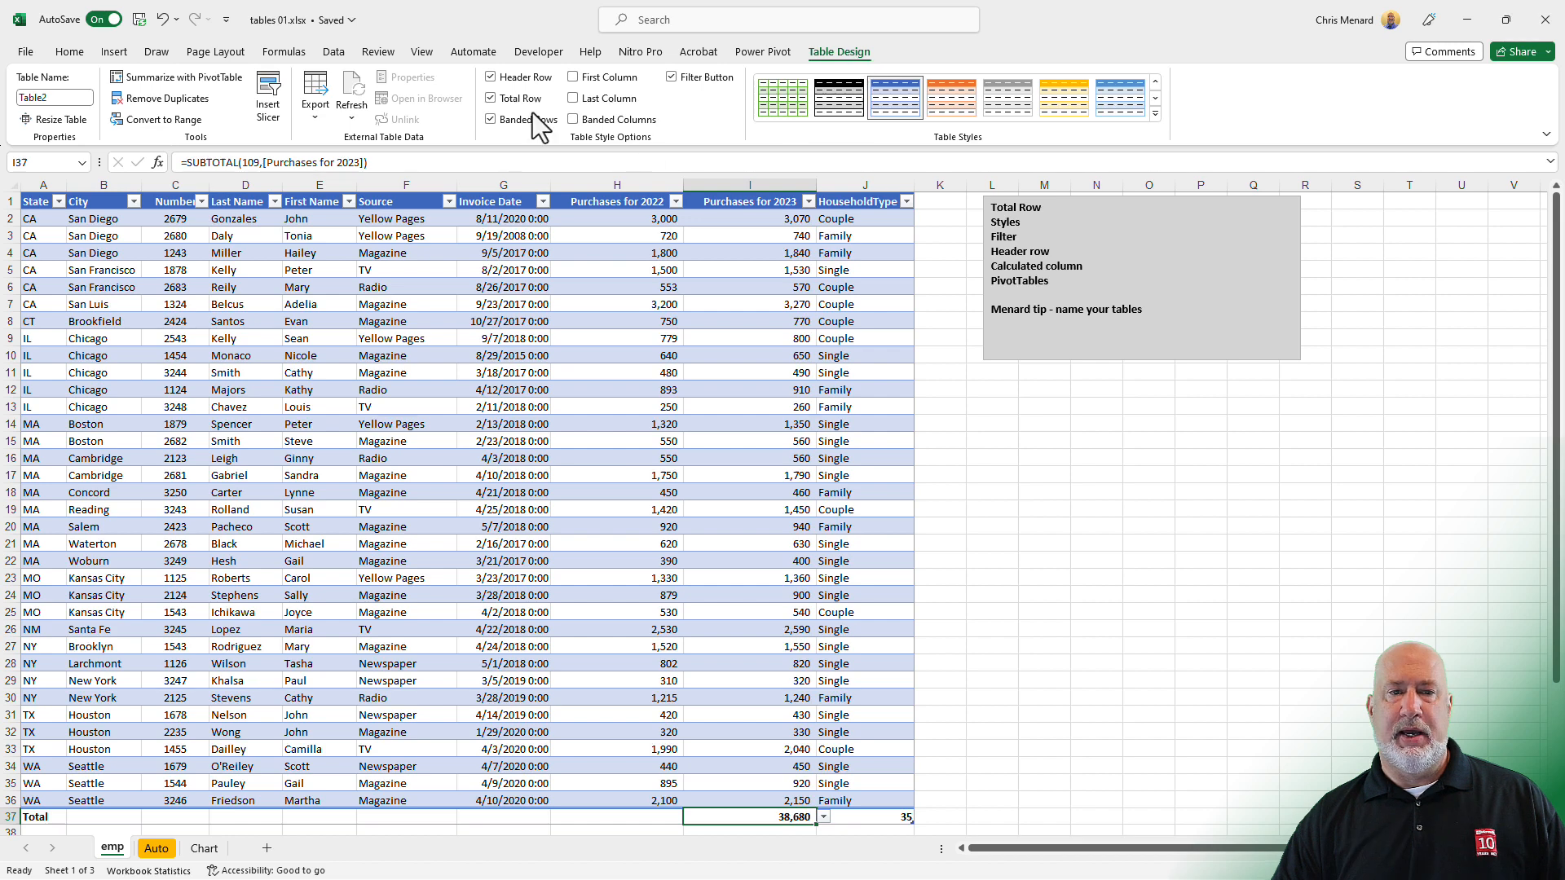
left_click(493, 99)
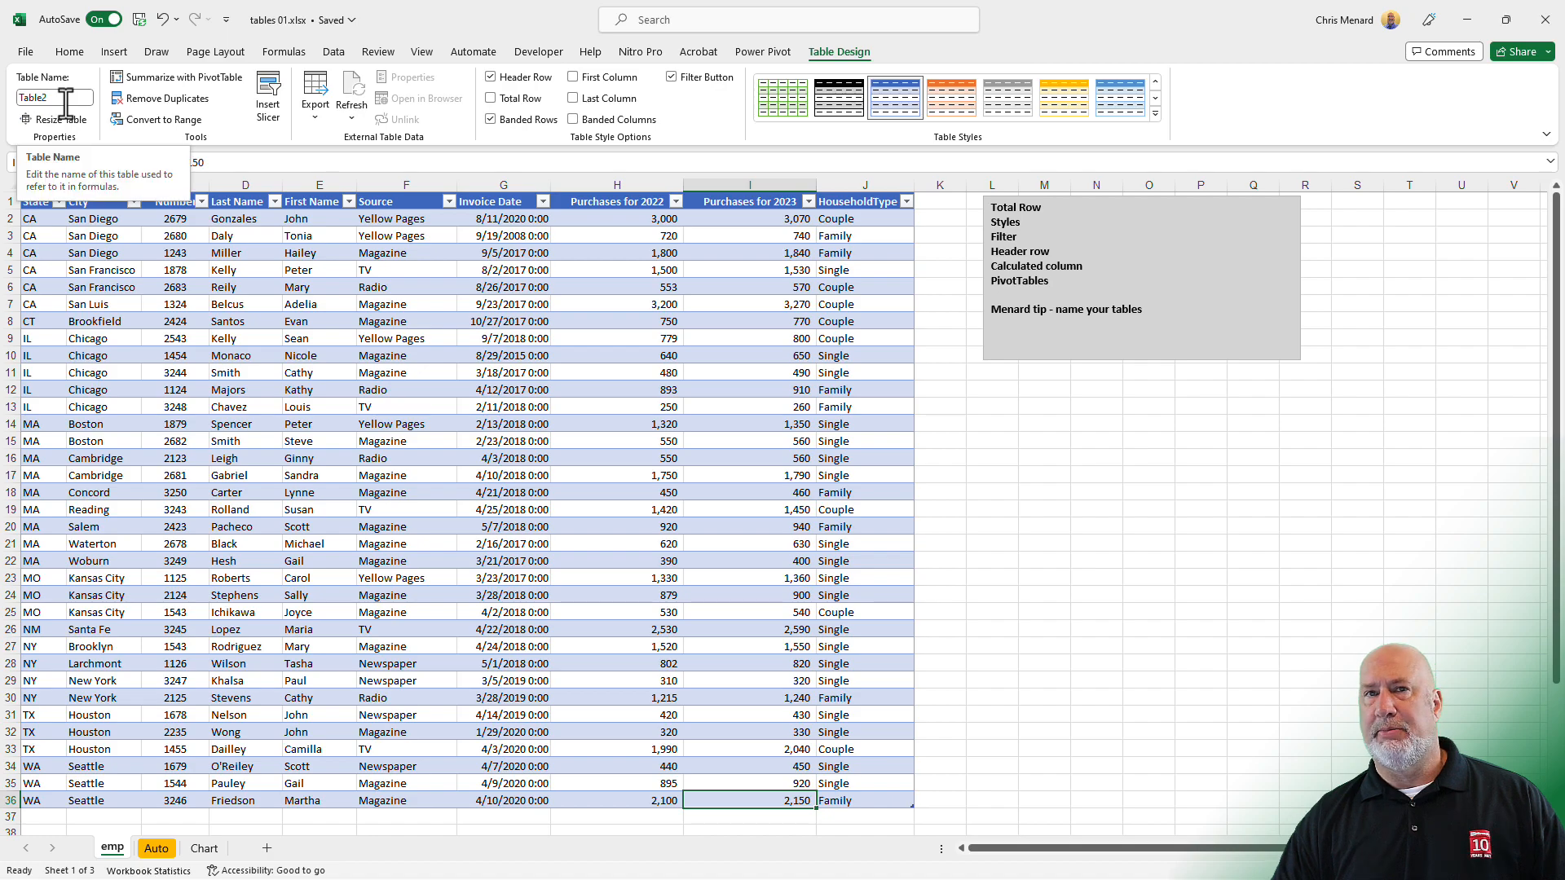
left_click(50, 97)
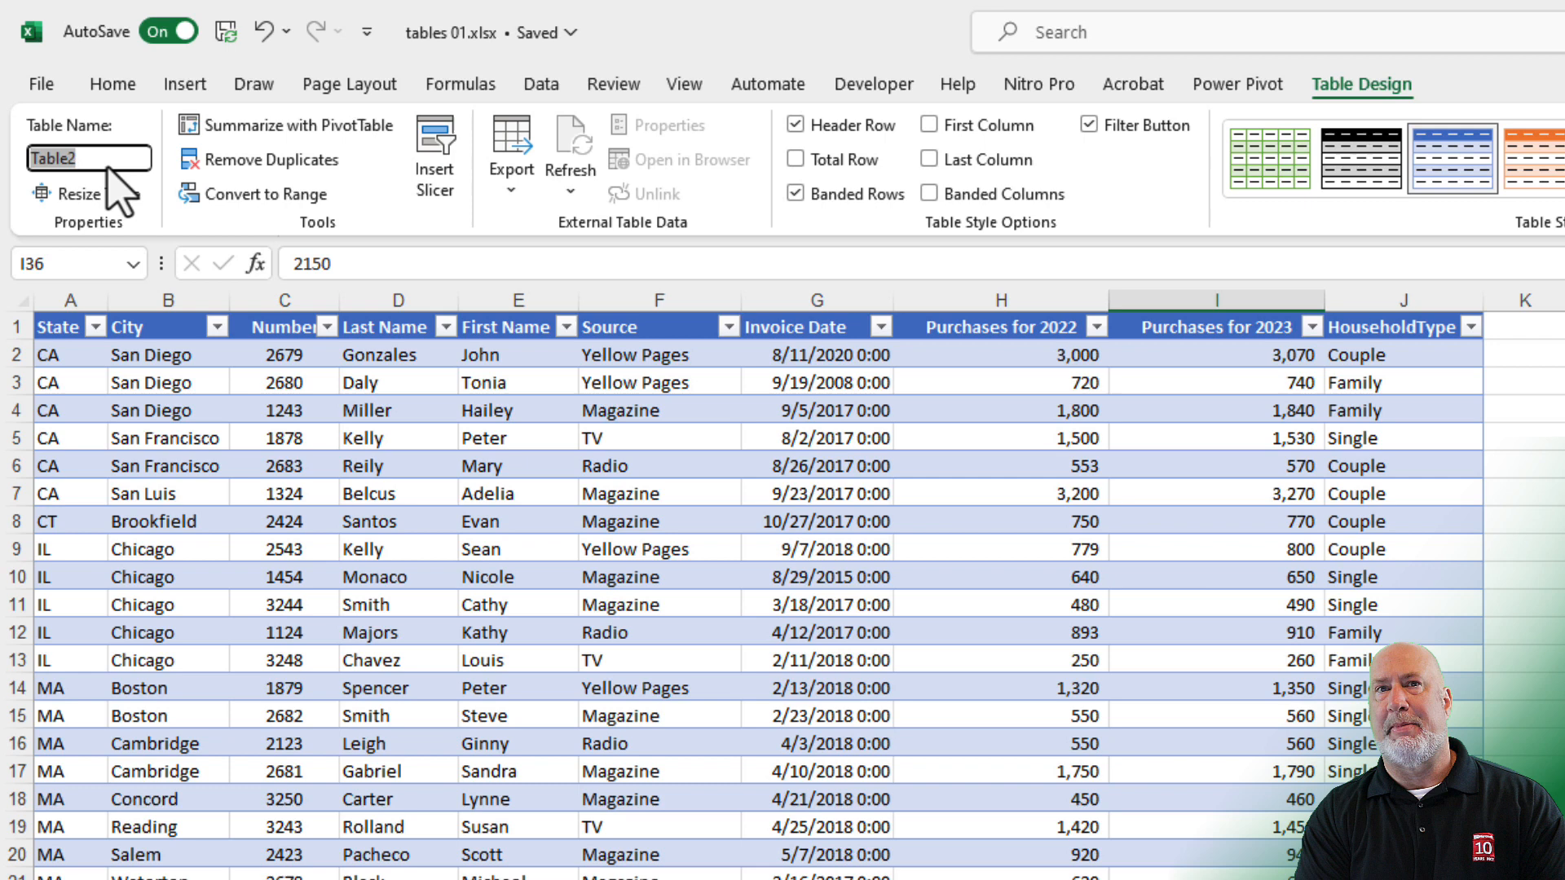
type("t")
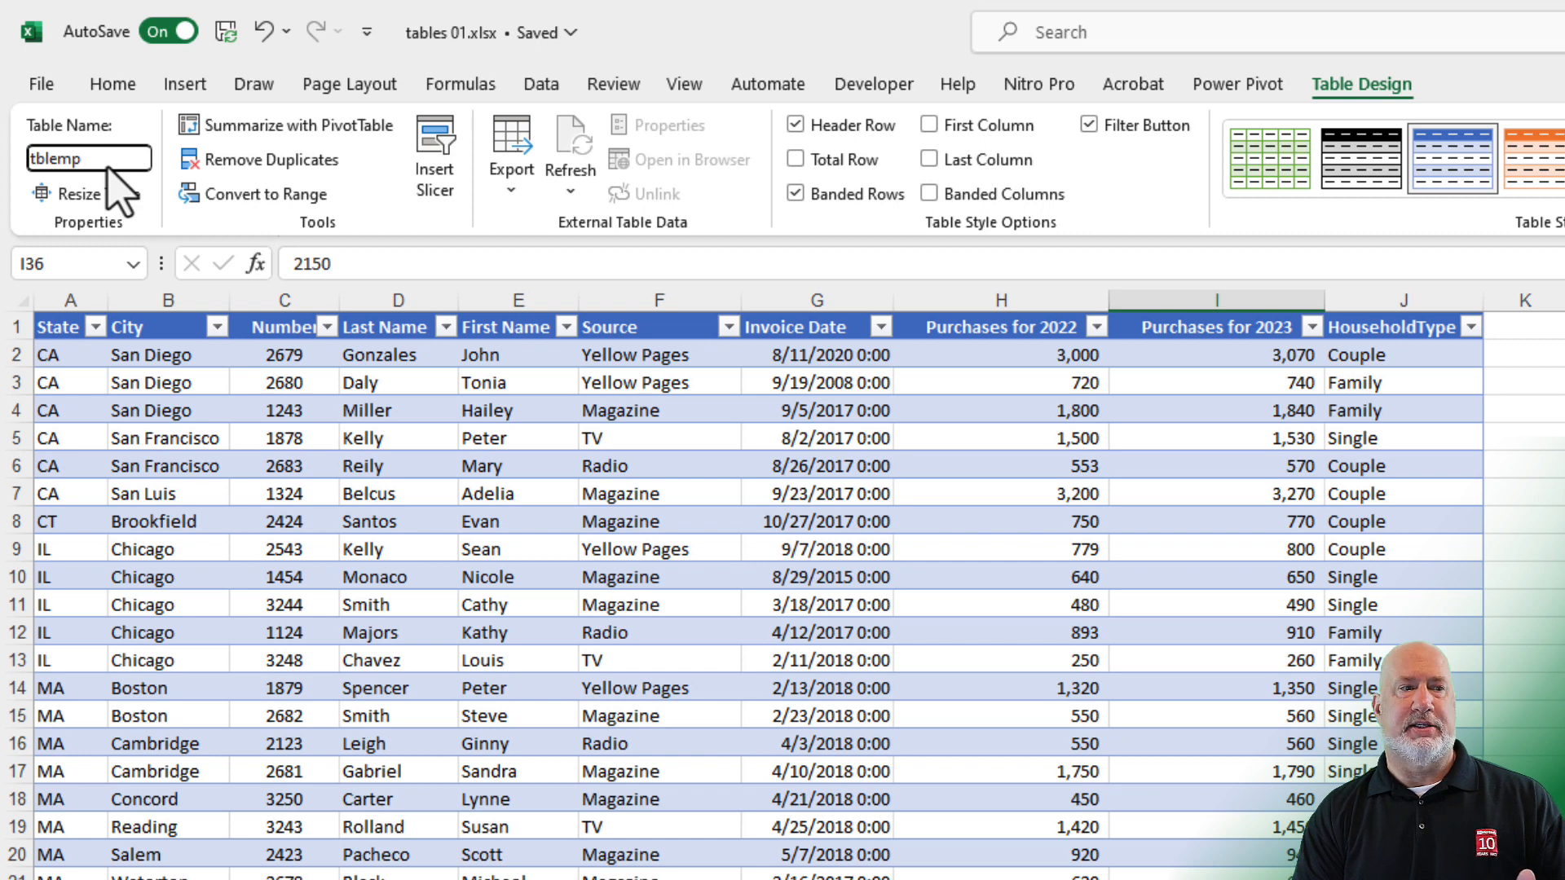
key("Return")
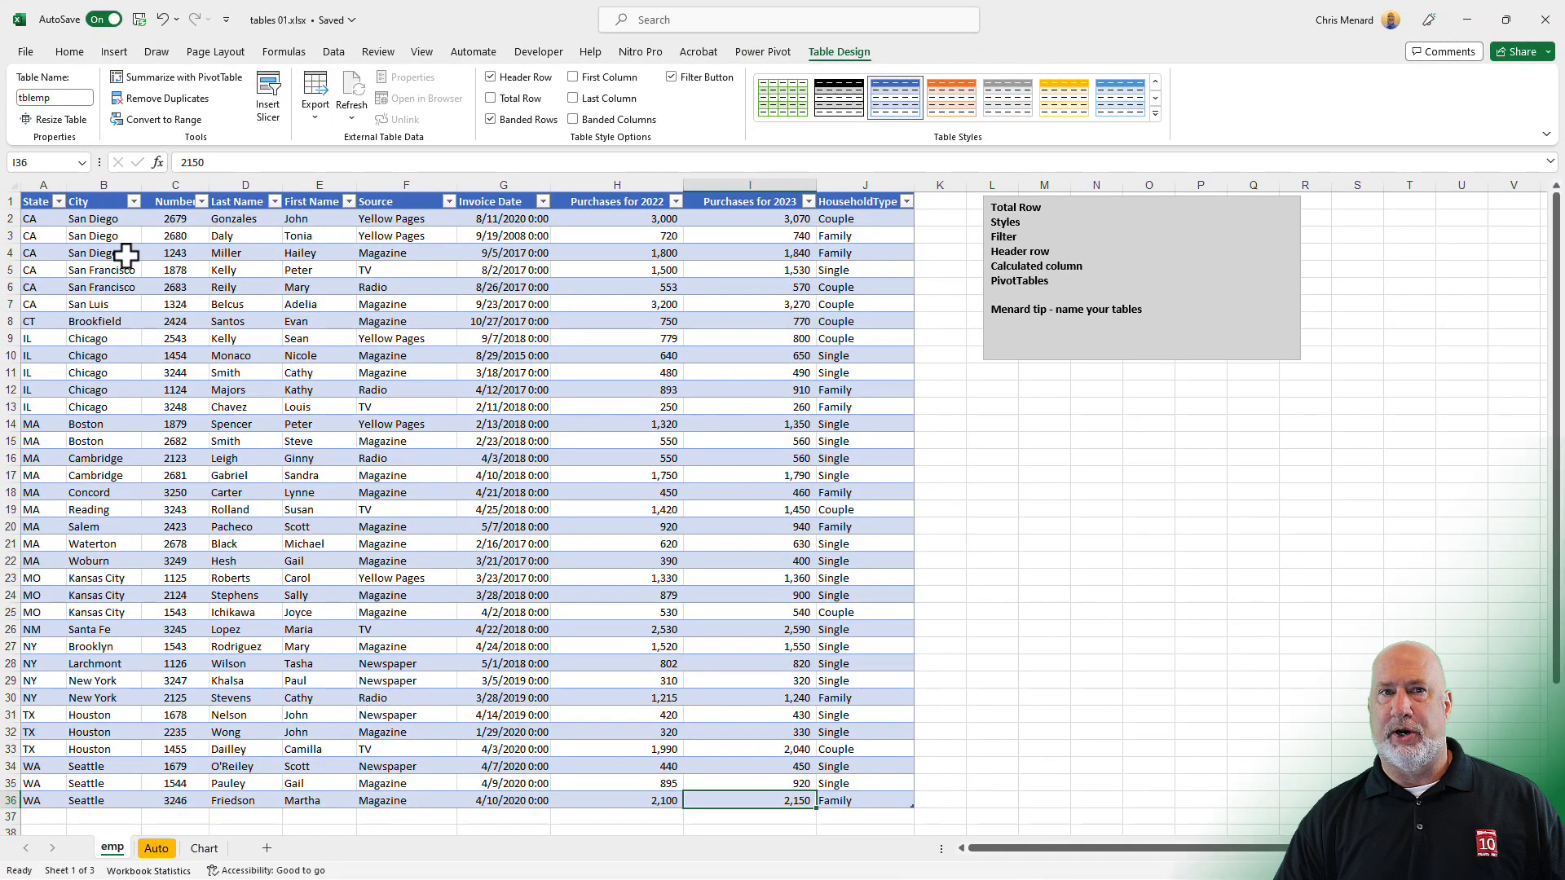
left_click(131, 269)
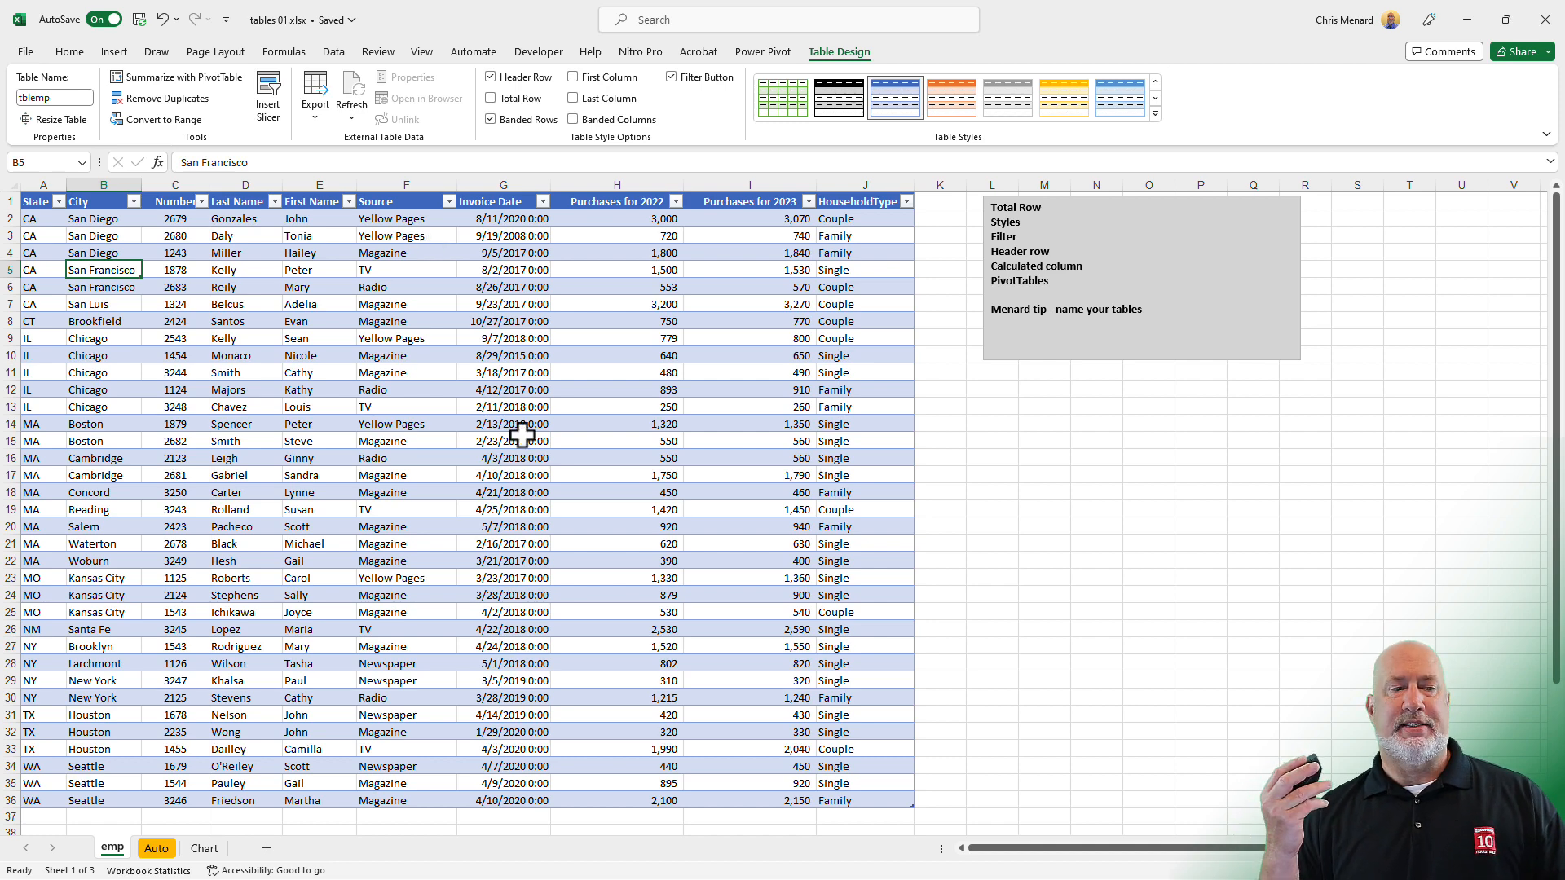
scroll(523, 433, "down", 4)
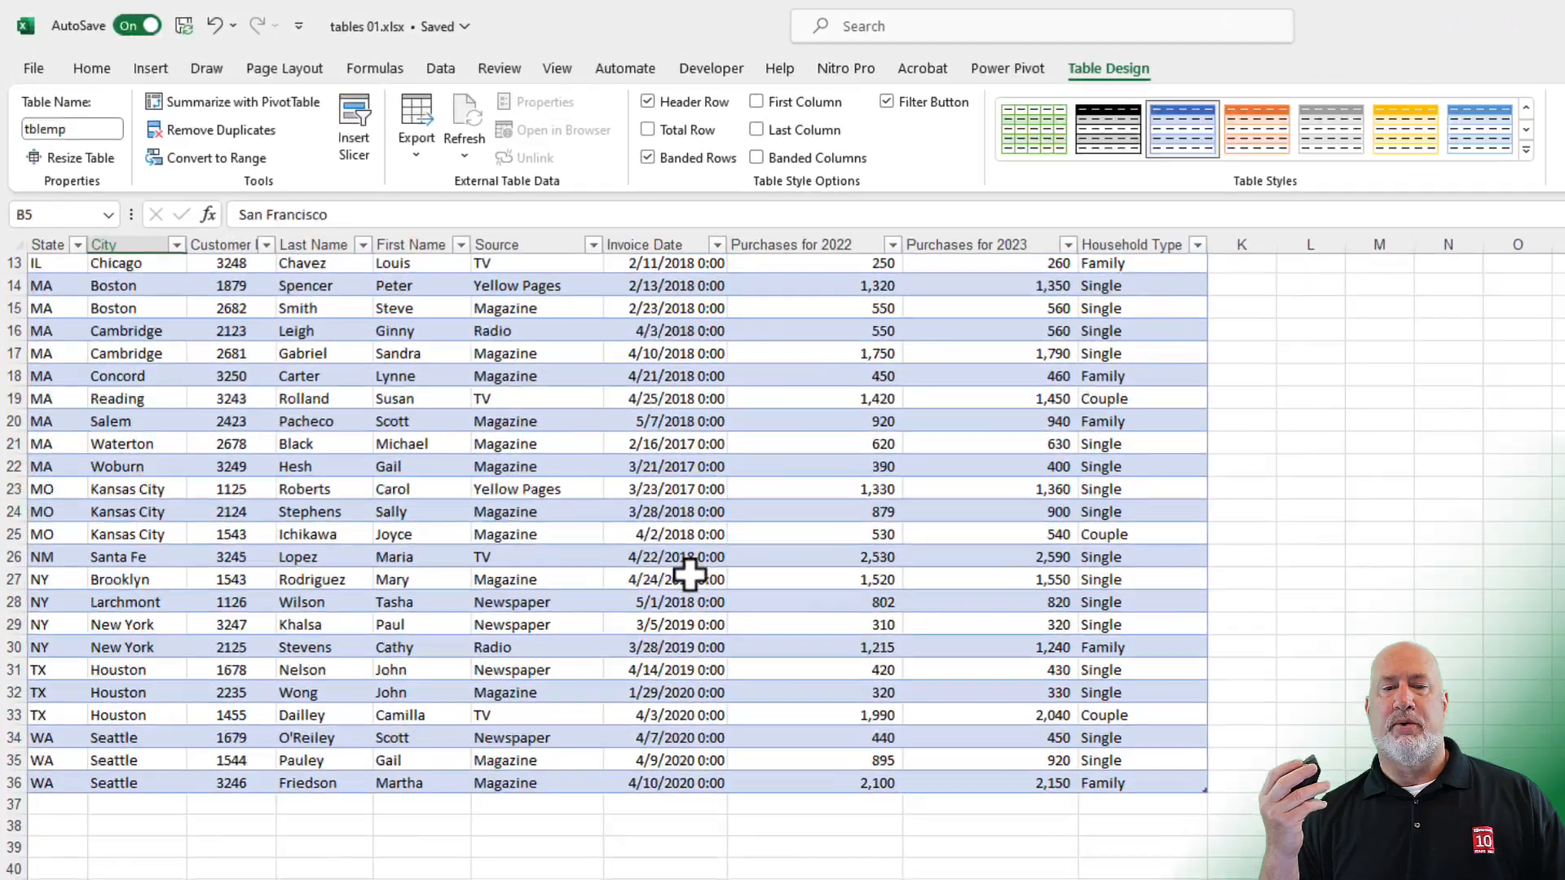
scroll(688, 575, "up", 4)
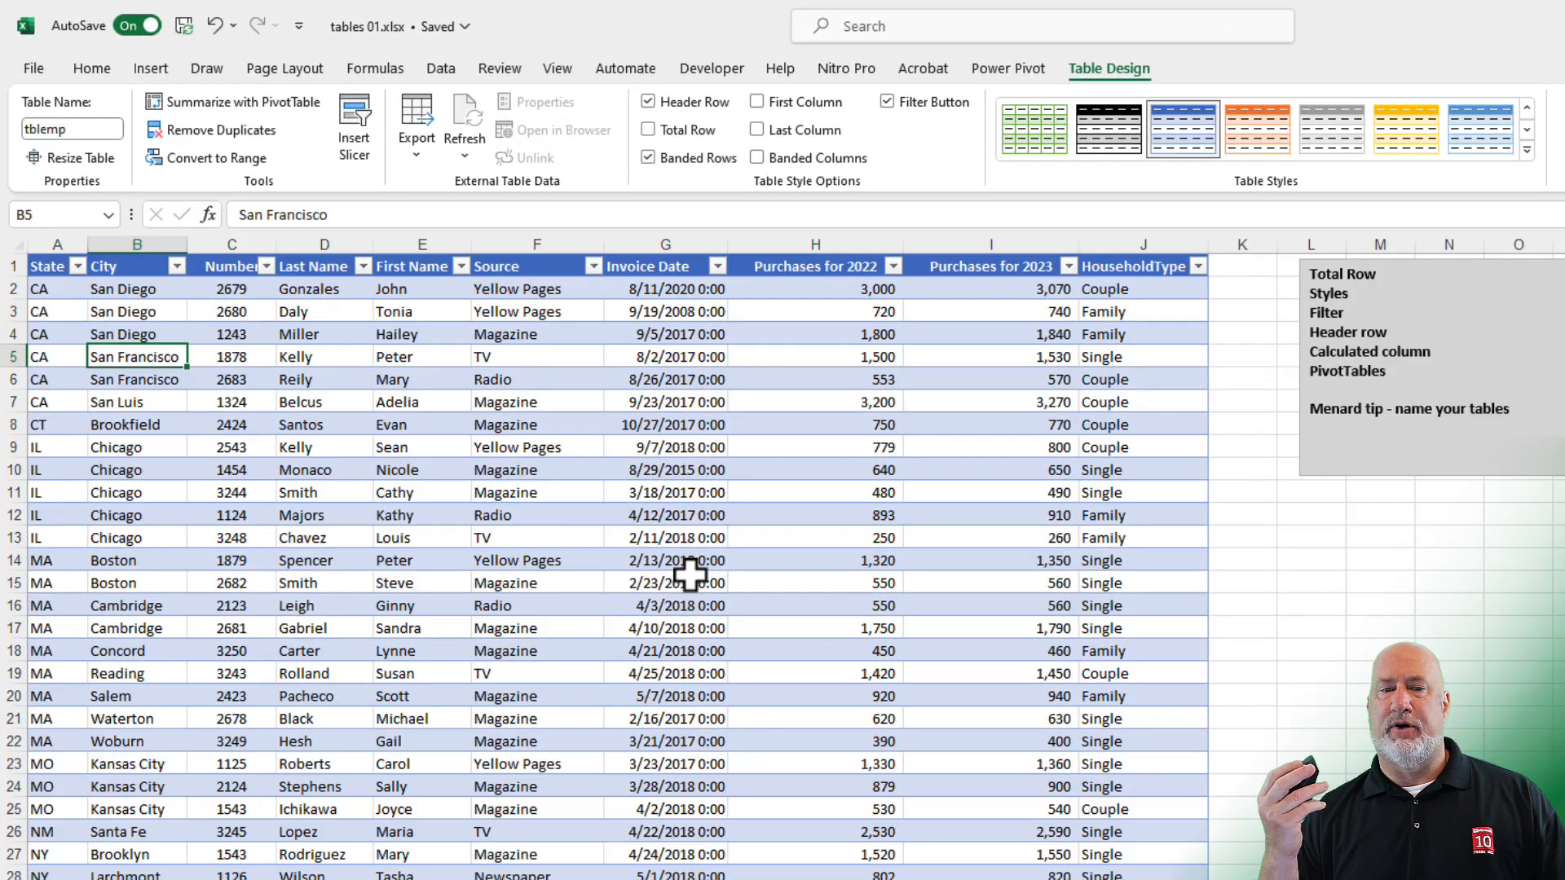
scroll(689, 574, "down", 4)
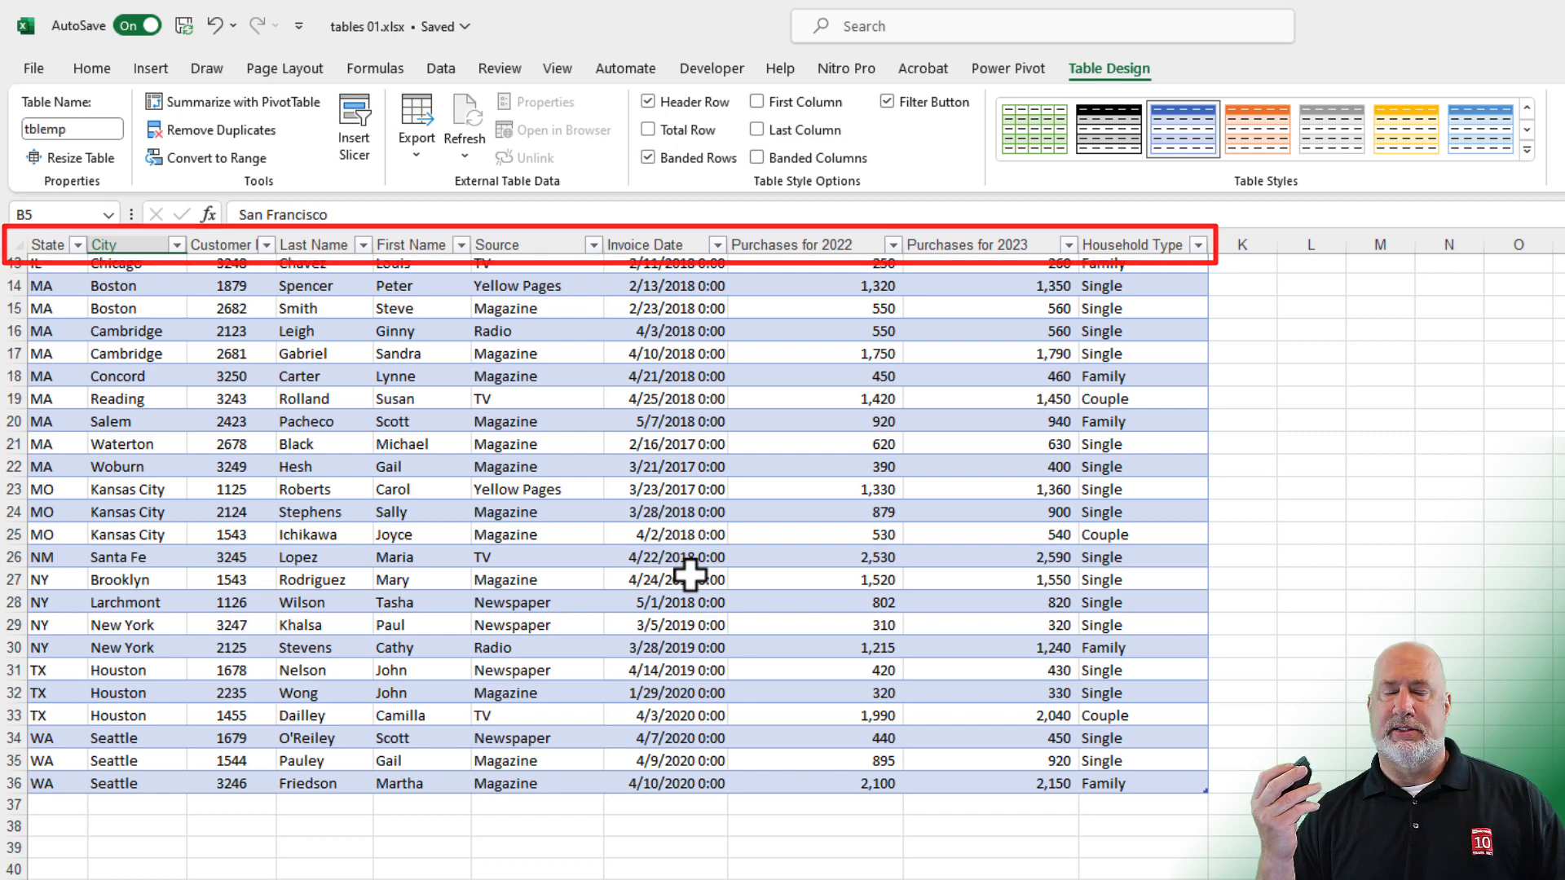
scroll(689, 575, "up", 4)
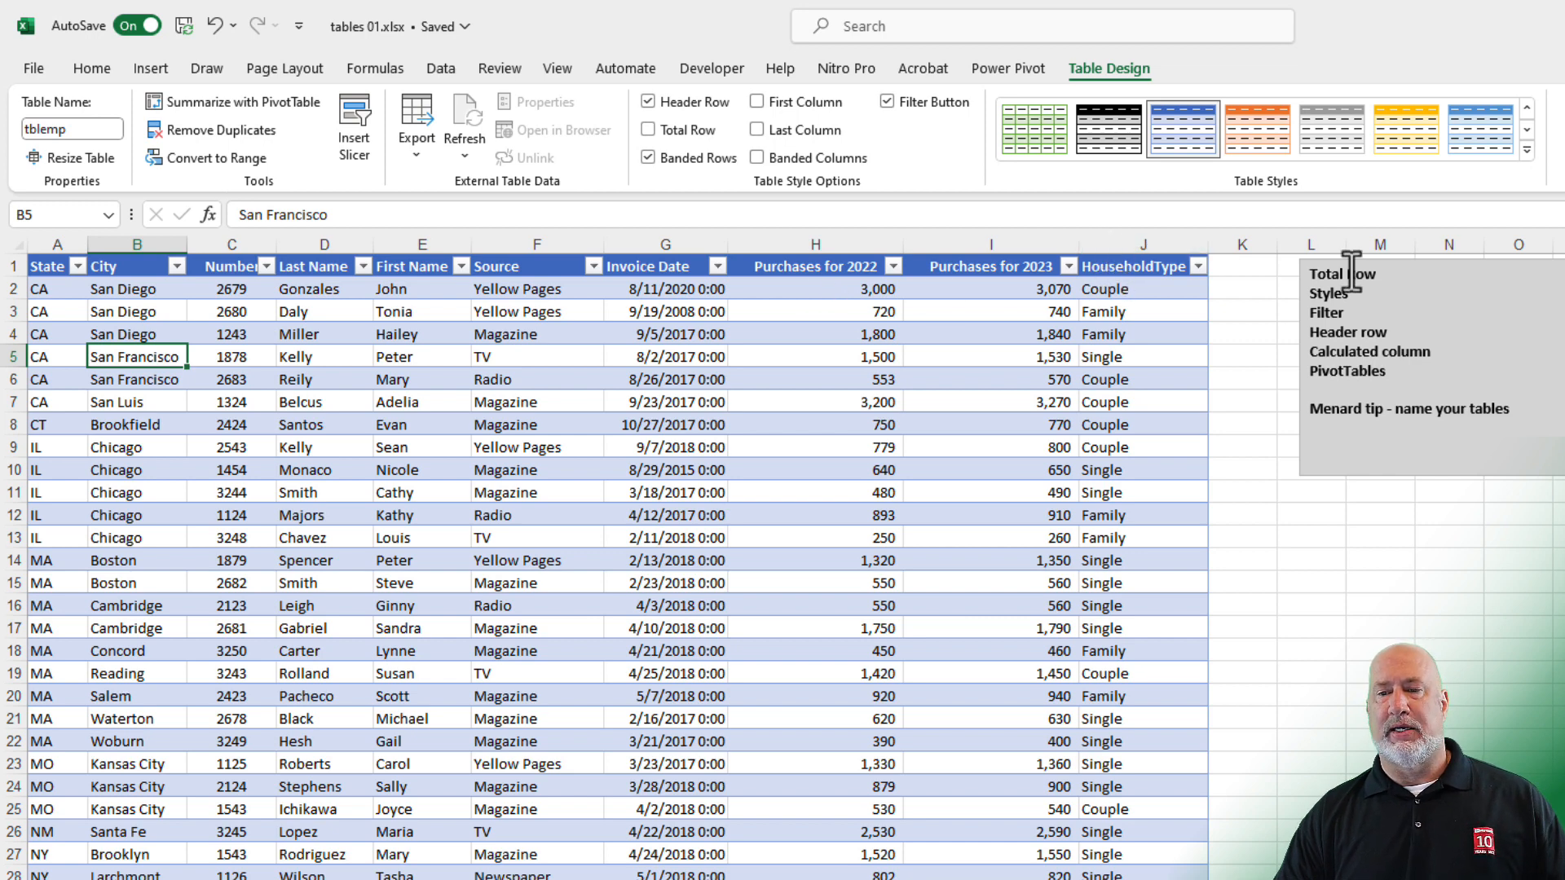
- Insert a new table column before HouseholdType and head it Diff
left_click(1385, 262)
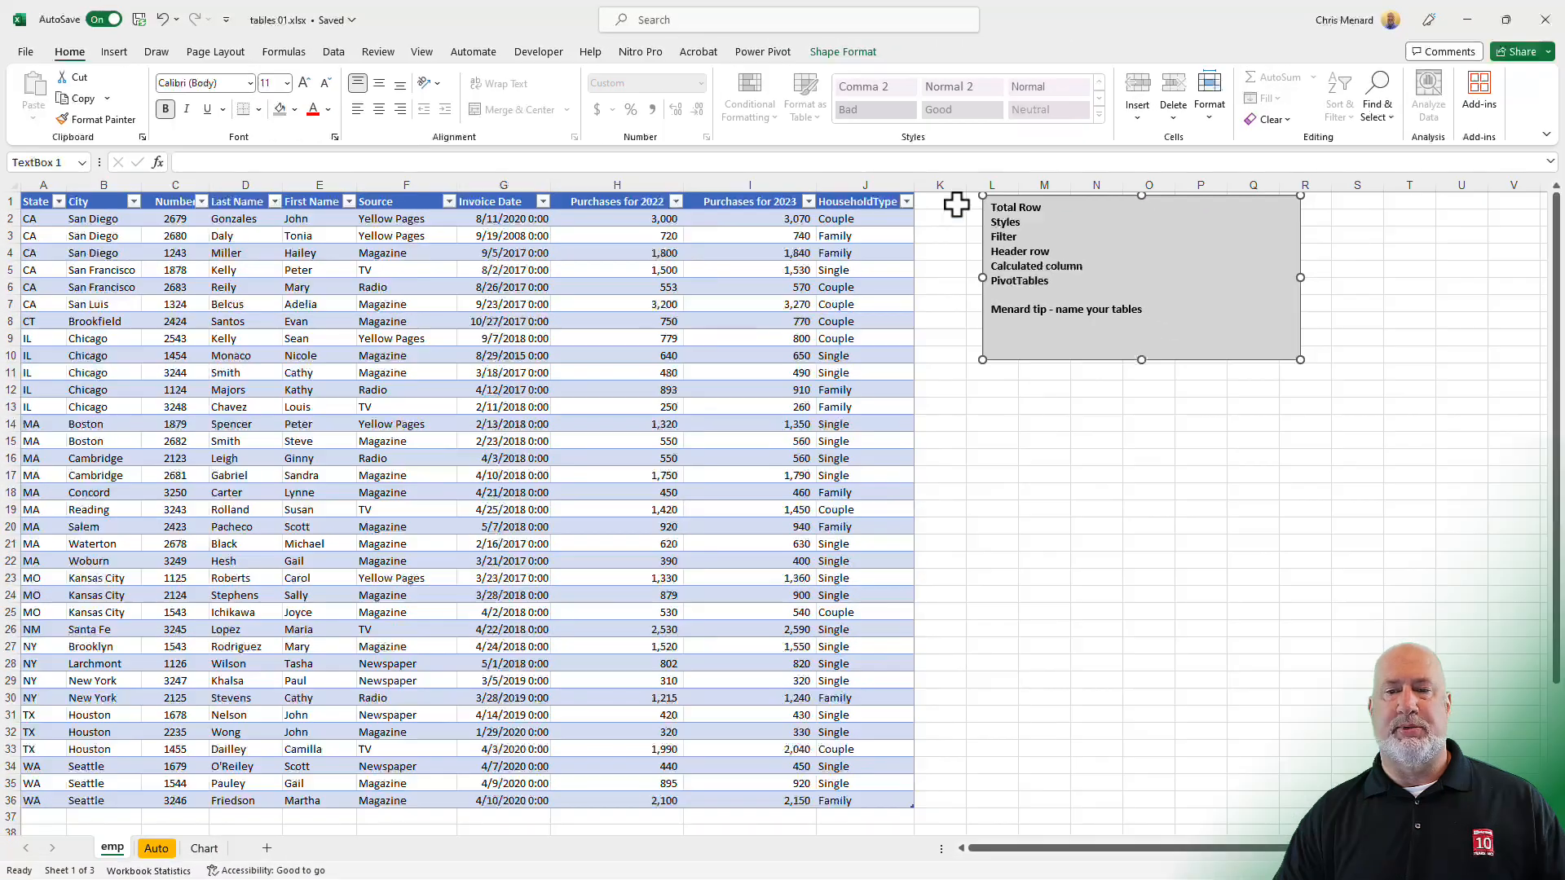
right_click(844, 183)
key("Escape")
type("Purchases for 2024")
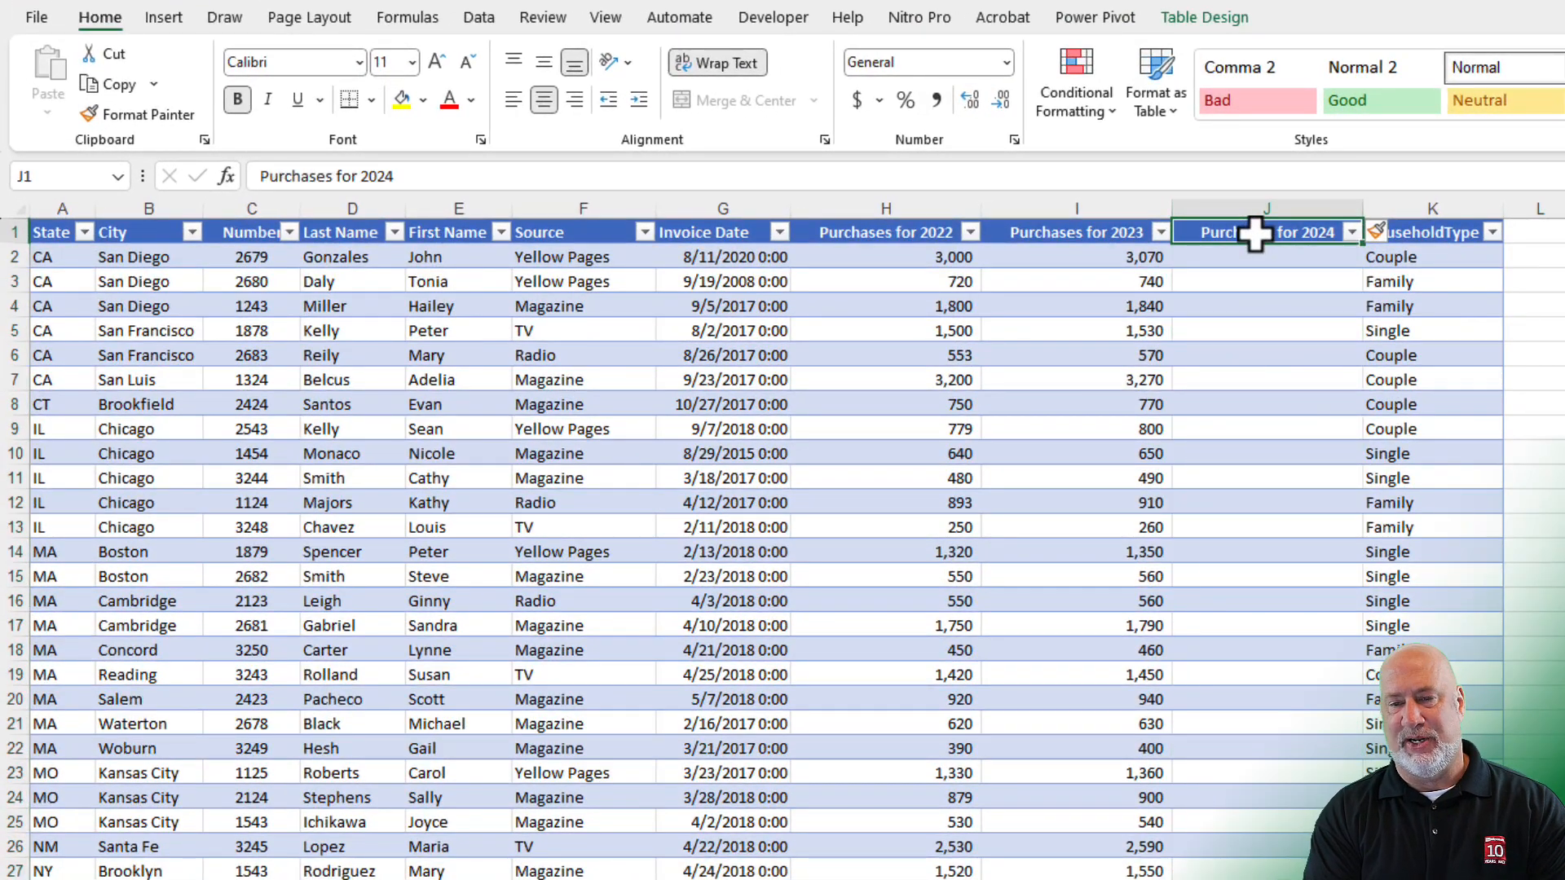
type("Diff")
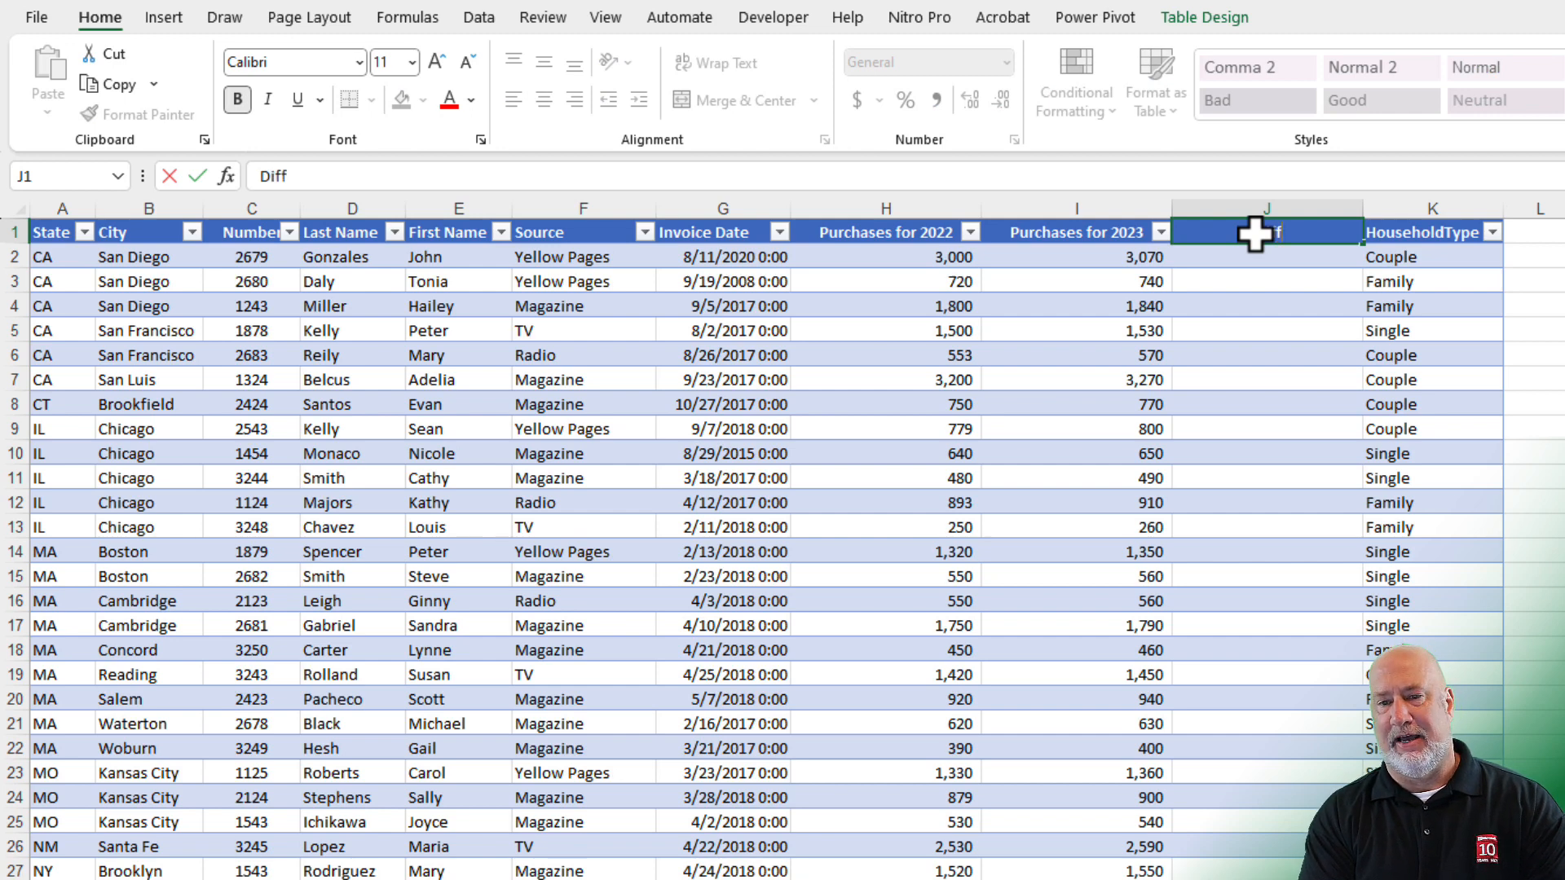
key("Return")
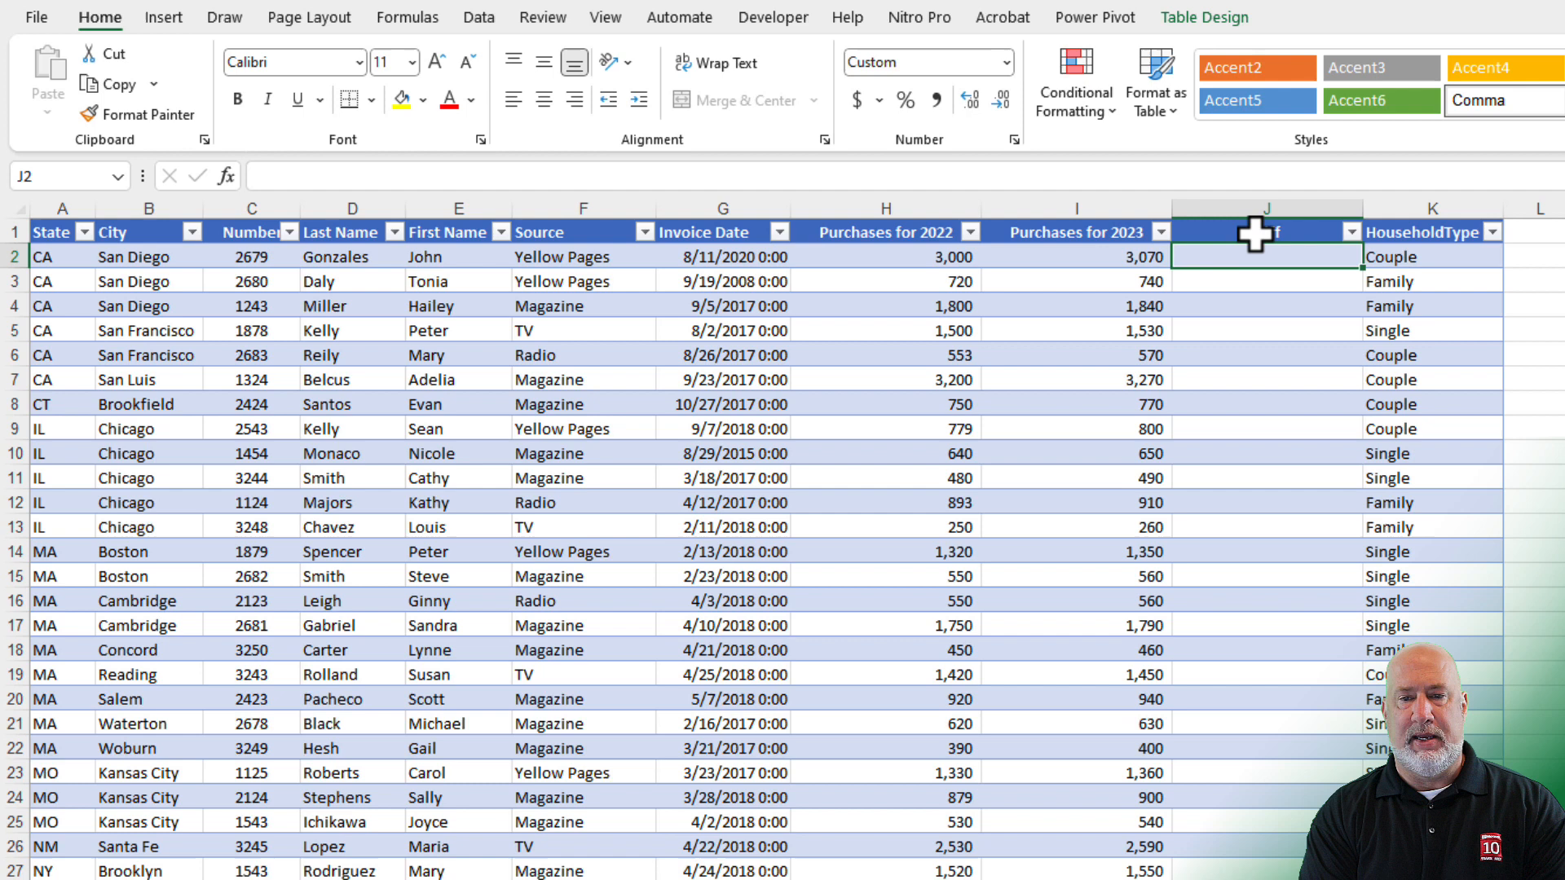
type("=")
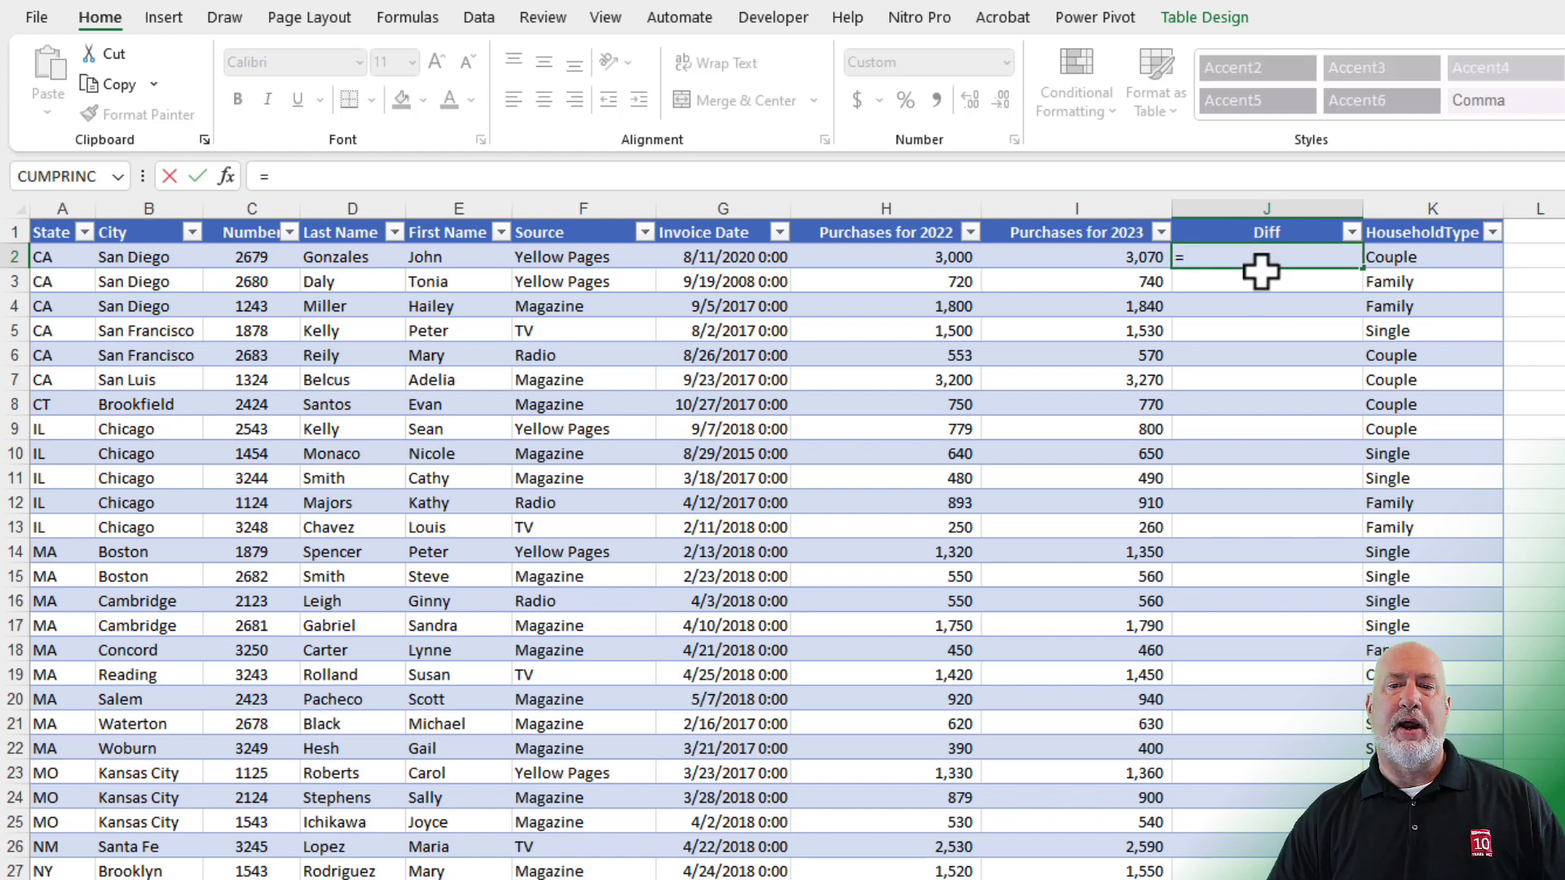
- Fill Diff with =[@[Purchases for 2023]]-[@[Purchases for 2022]] for every row
left_click(1092, 258)
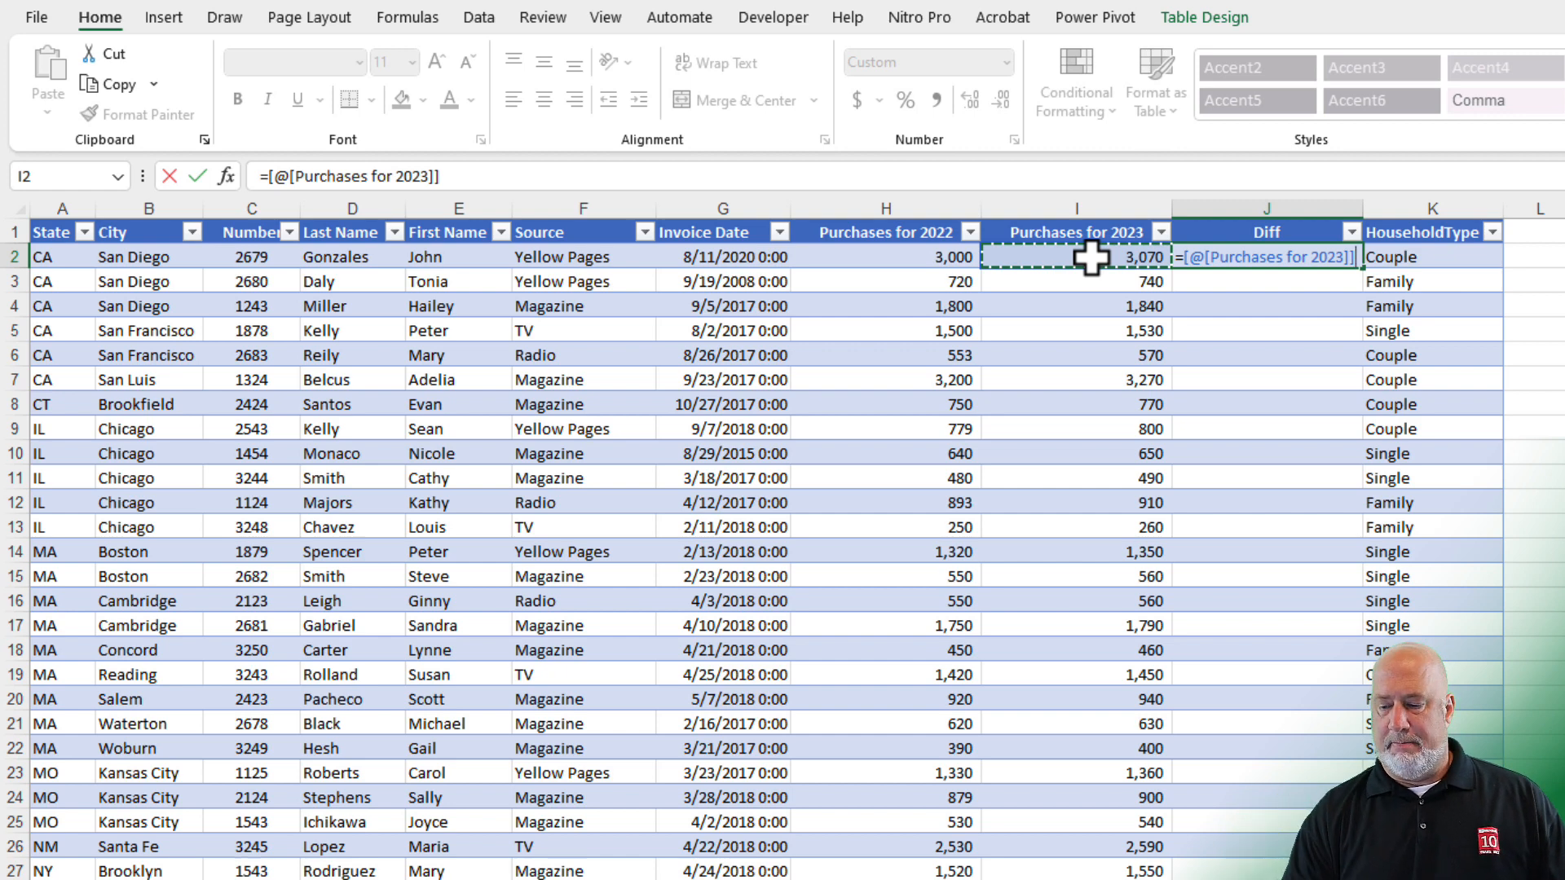
type("-")
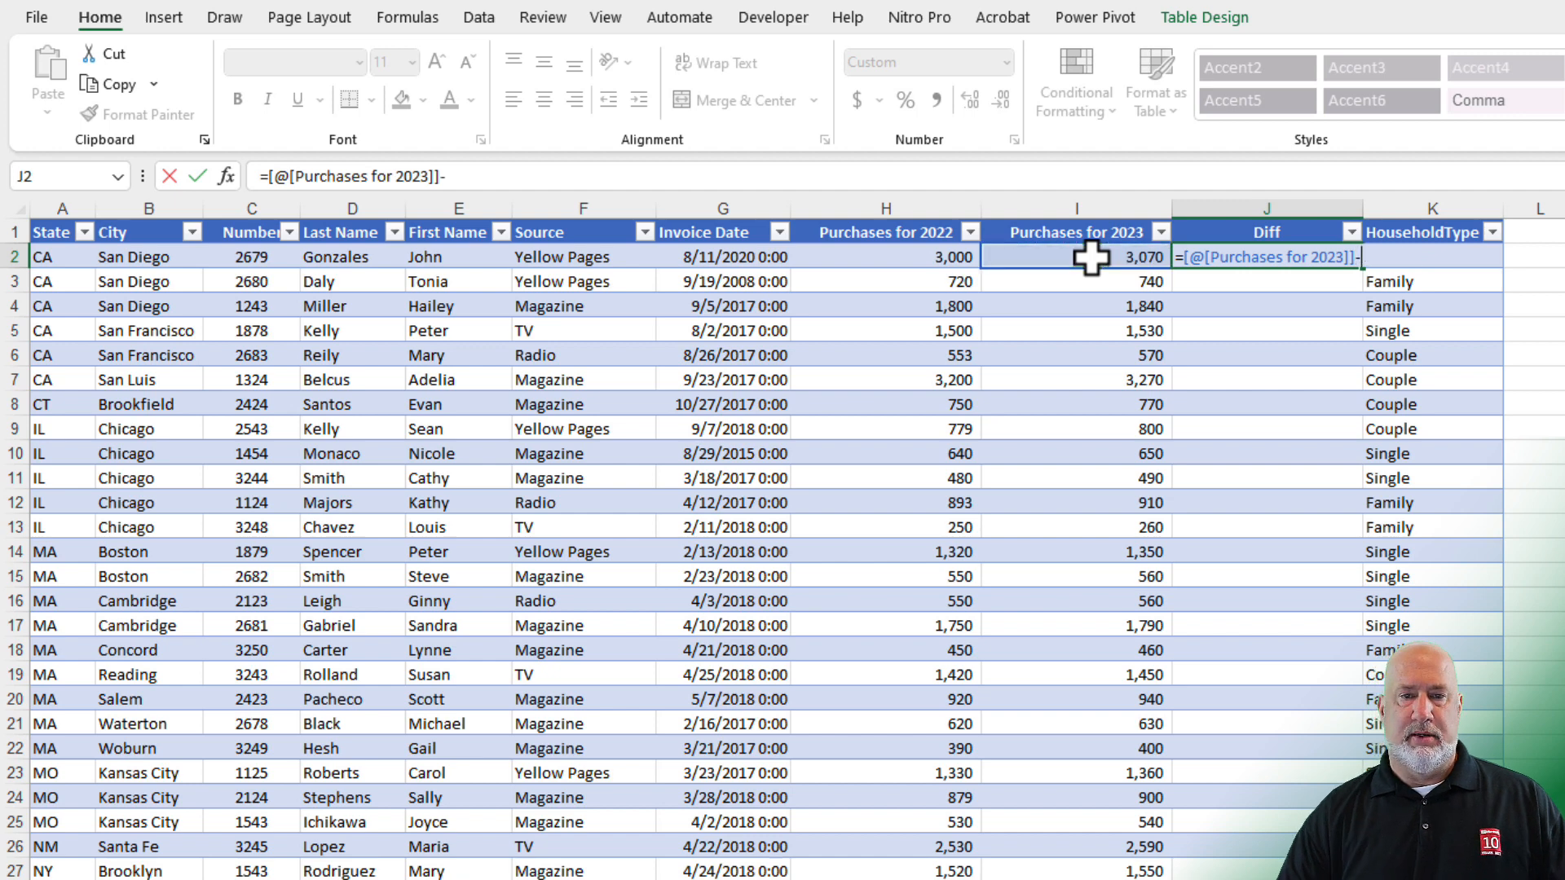
left_click(931, 257)
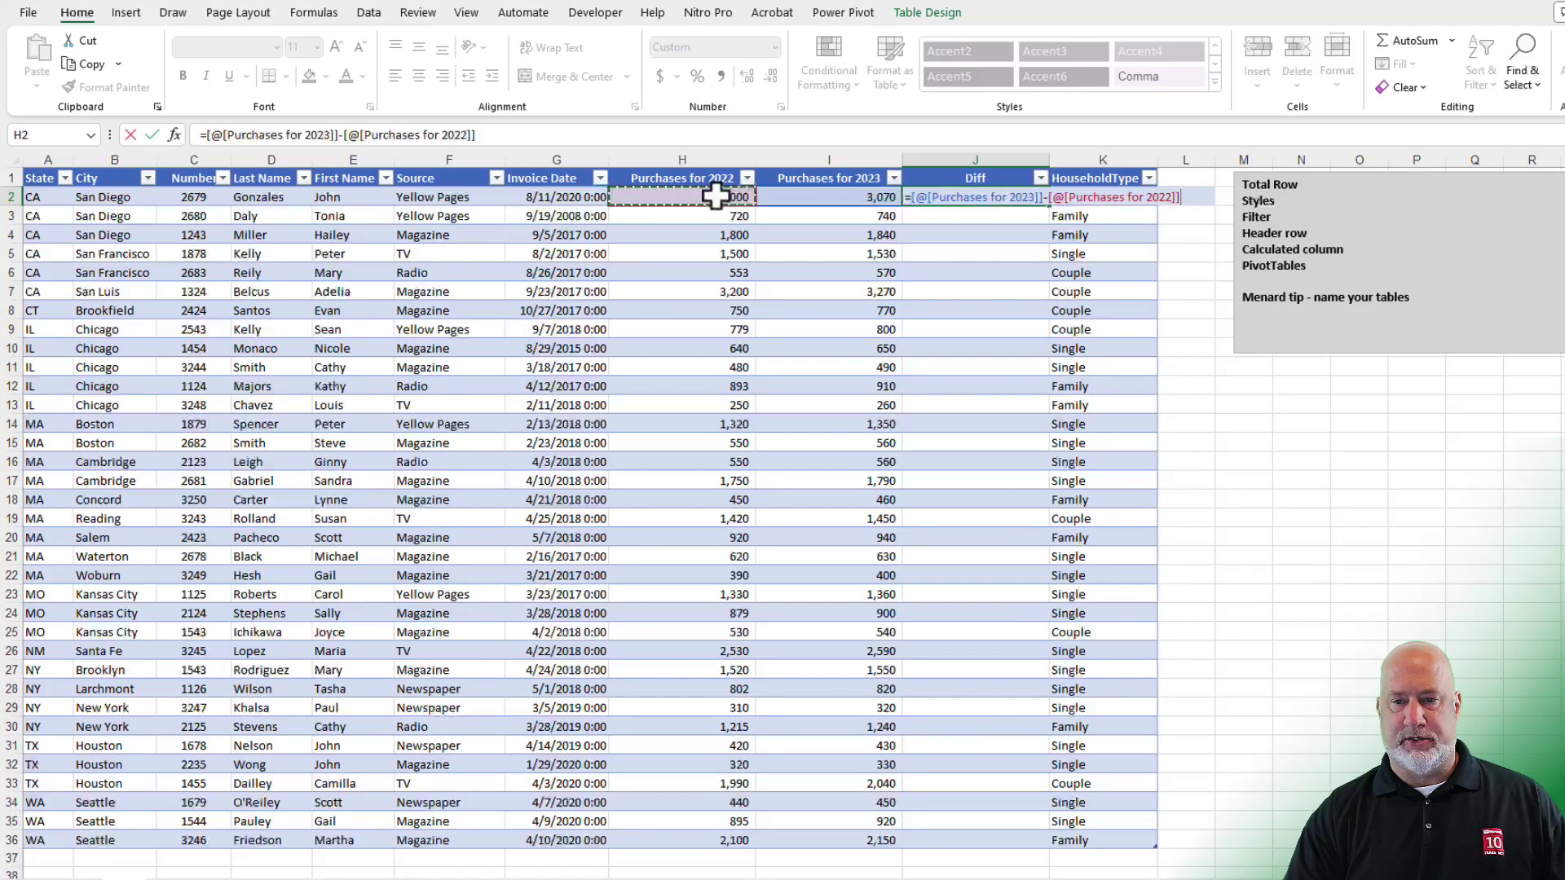
key("Return")
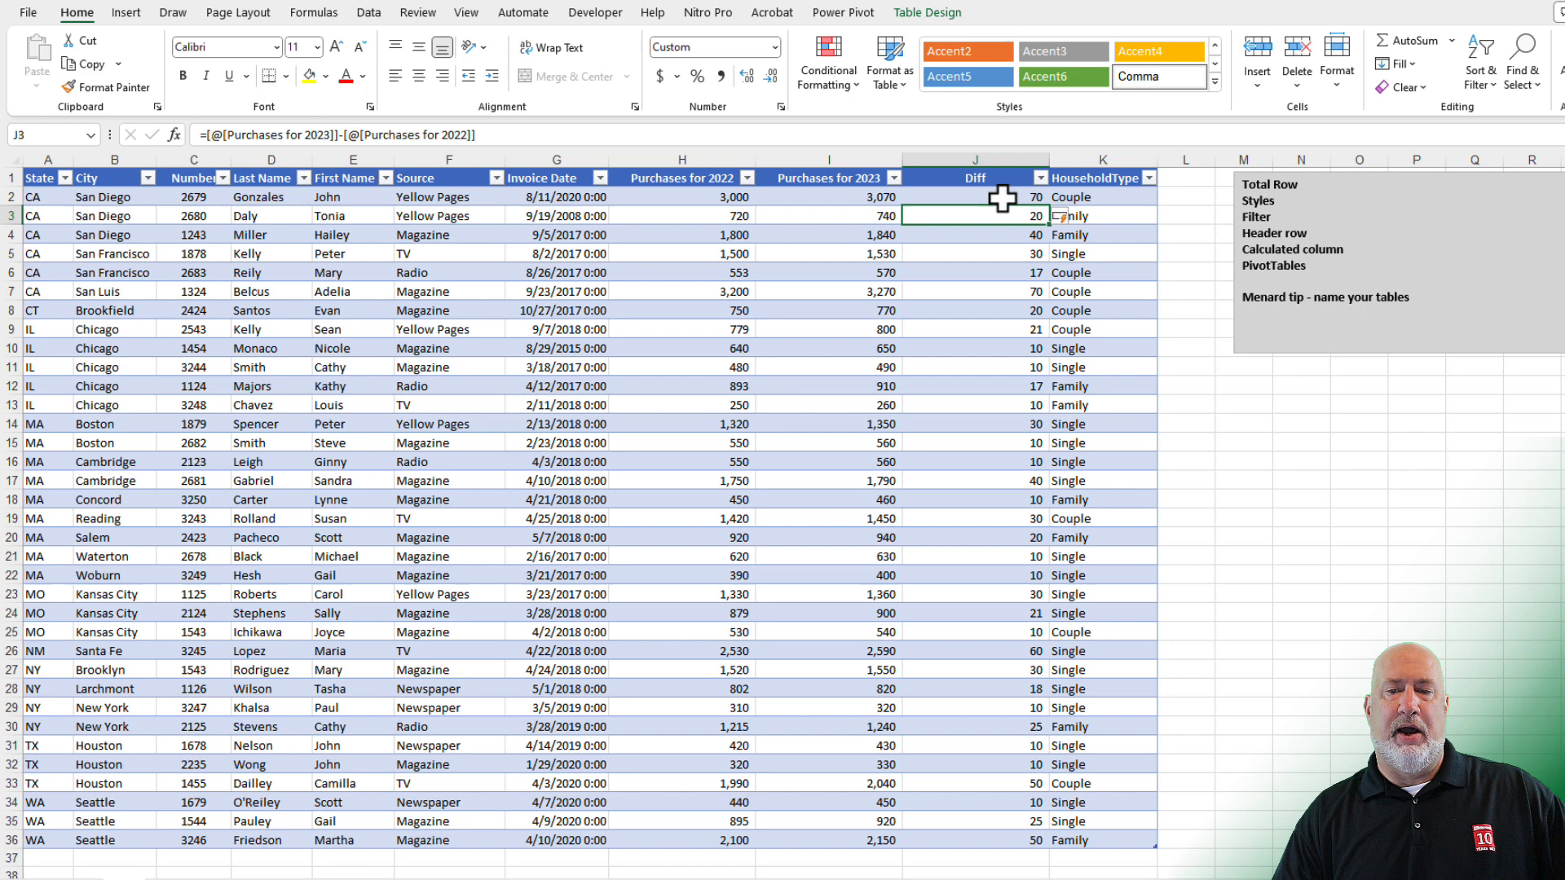
left_click(1002, 198)
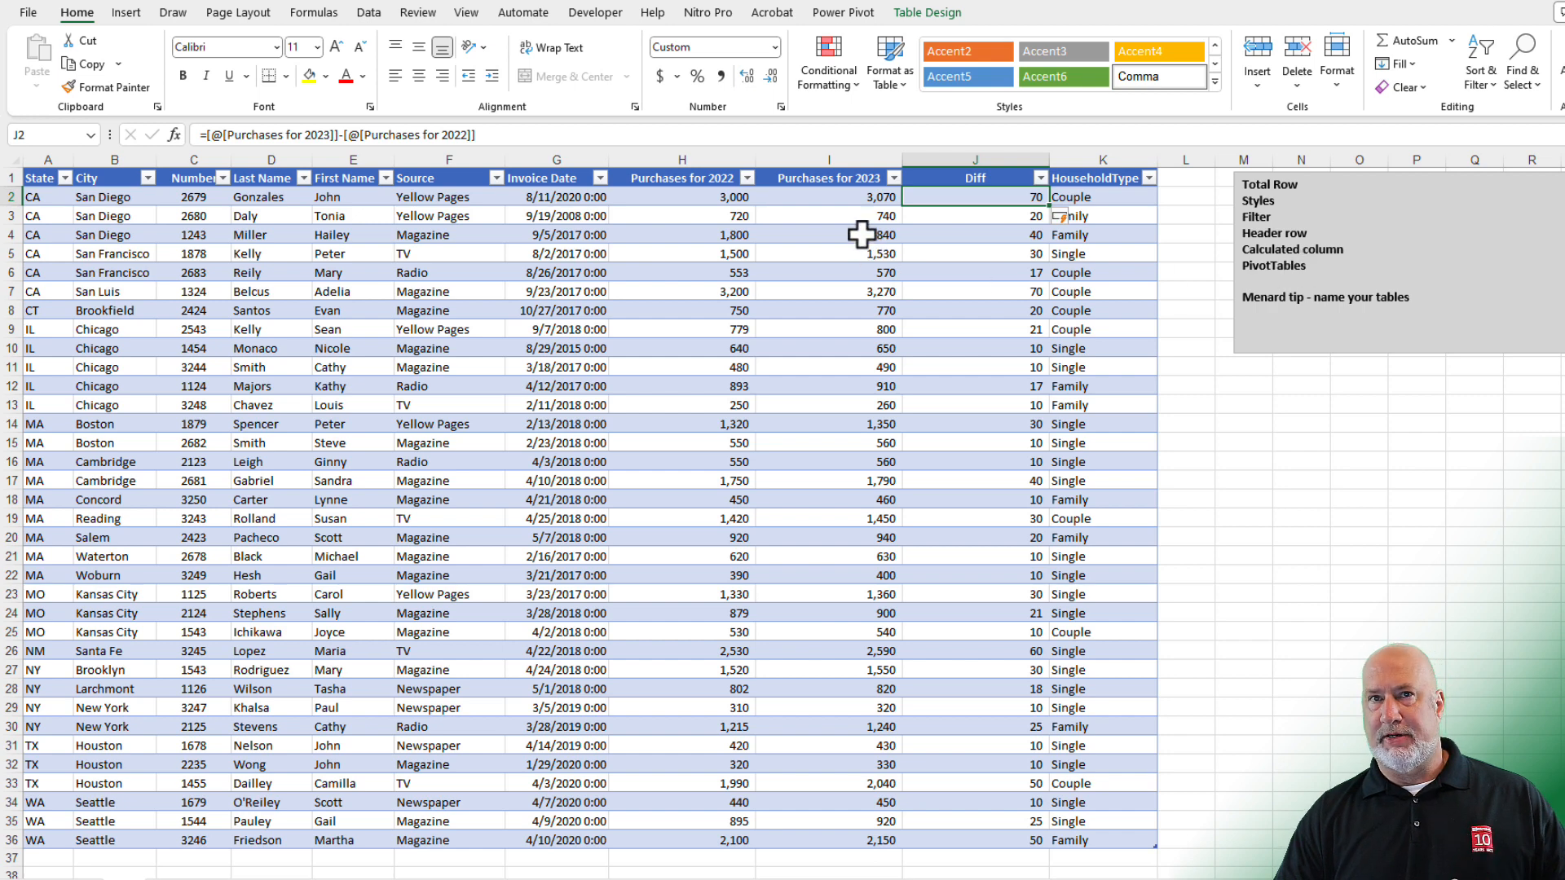
scroll(867, 367, "down", 4)
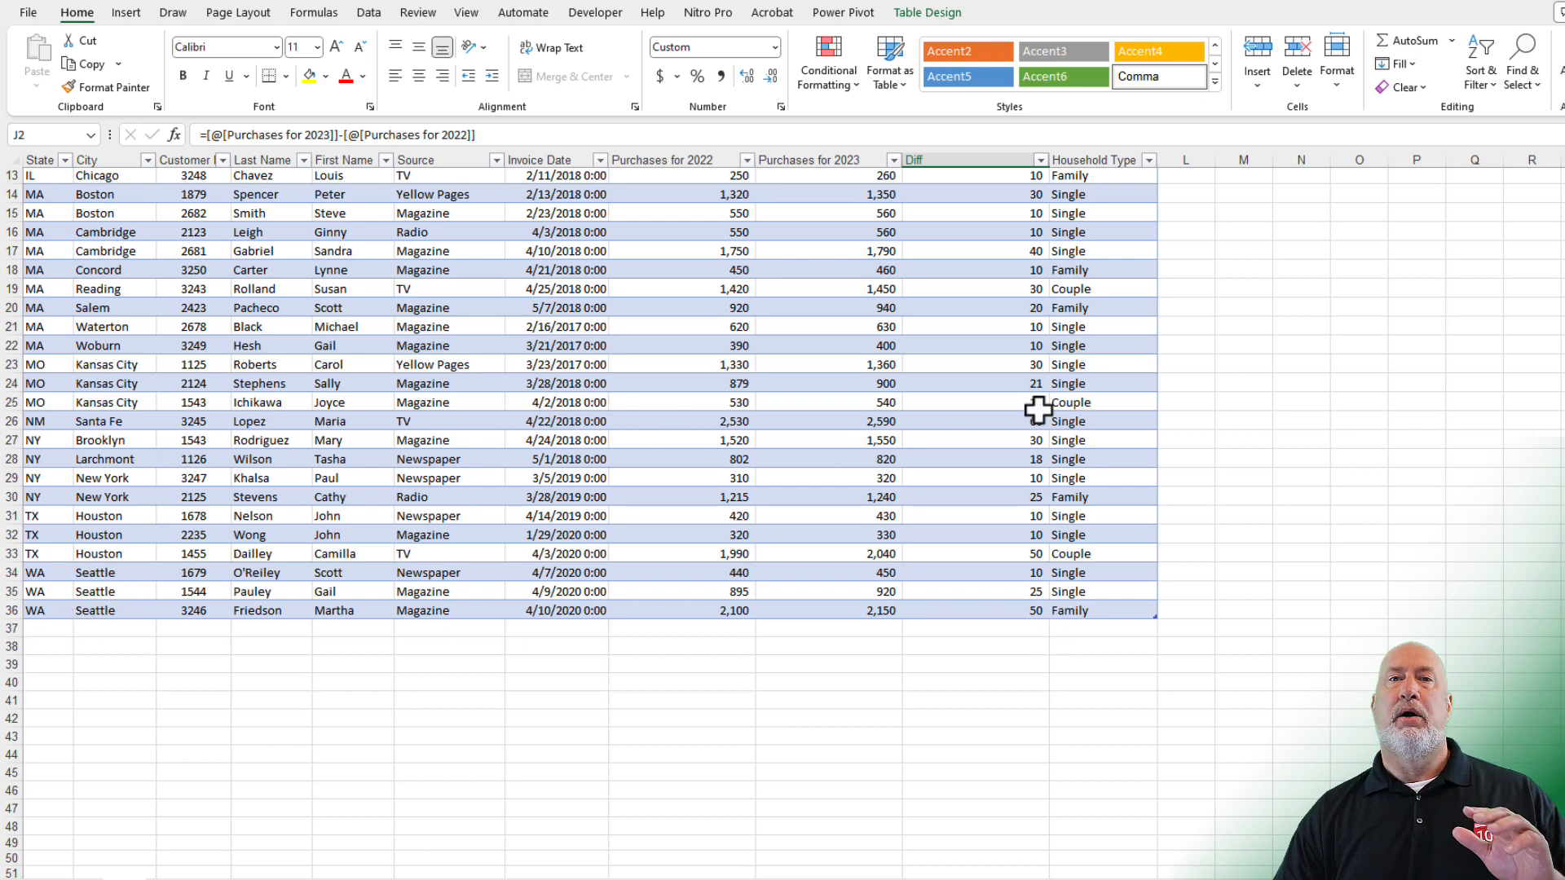
scroll(1036, 410, "up", 4)
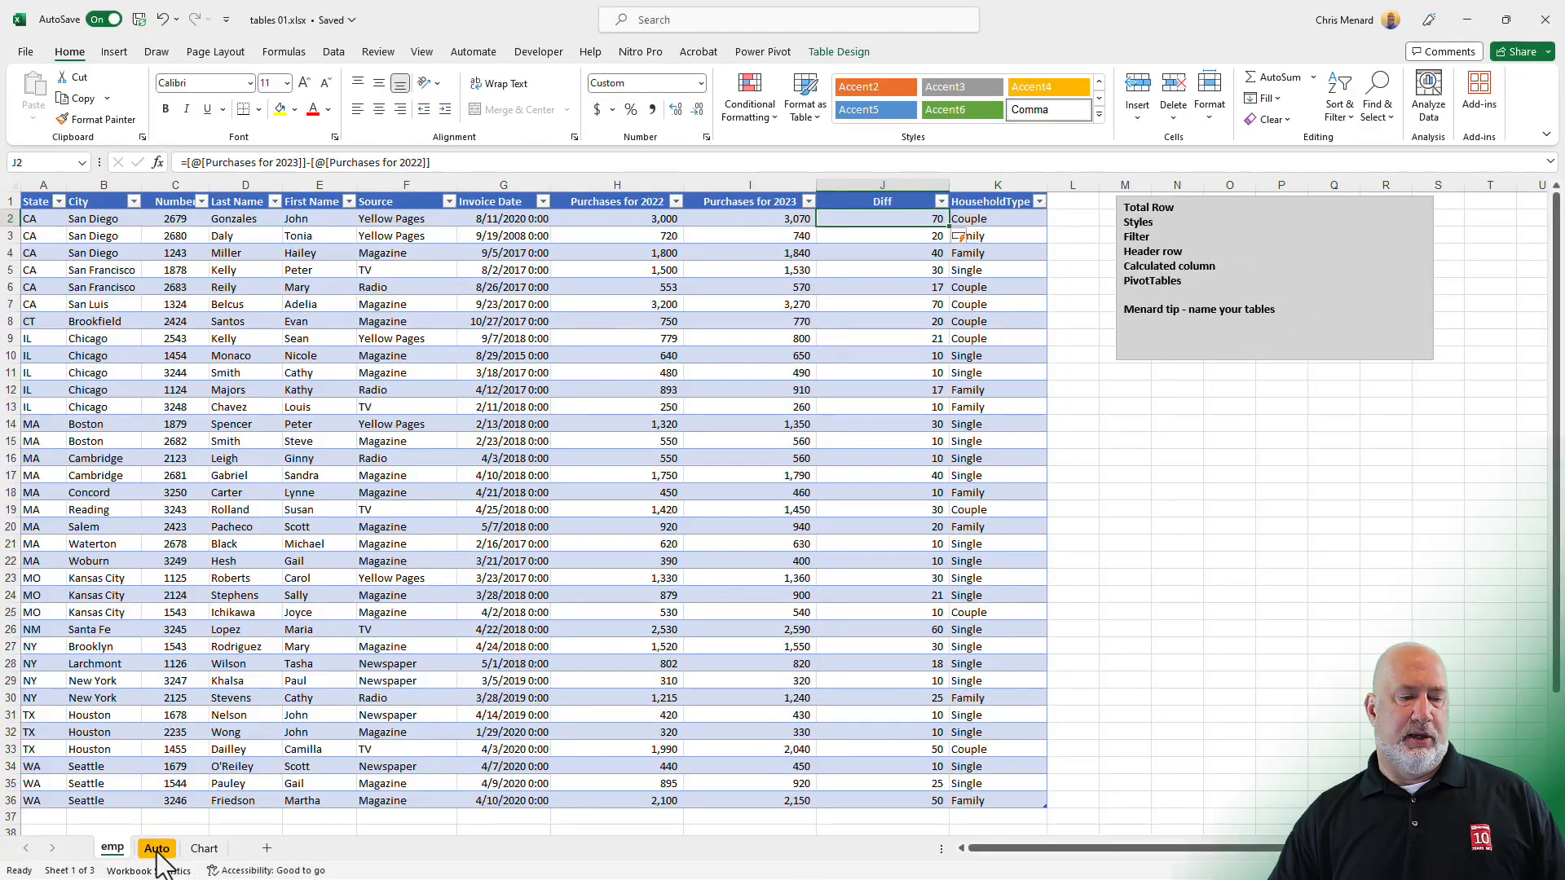
- On the Auto sheet, turn the dealership data into a table with headers
left_click(157, 848)
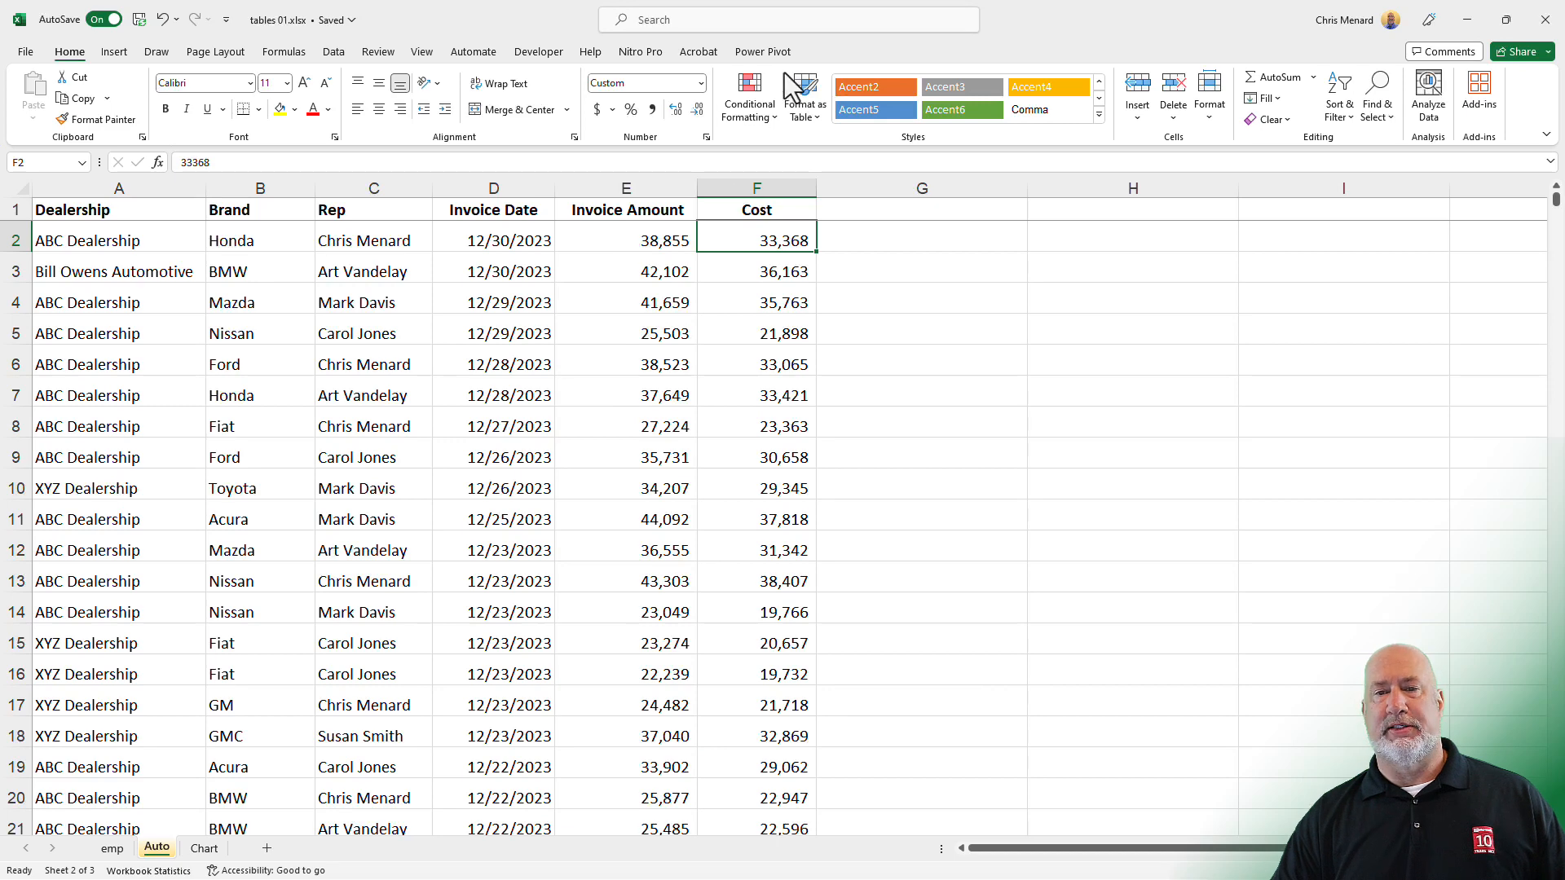
left_click(635, 239)
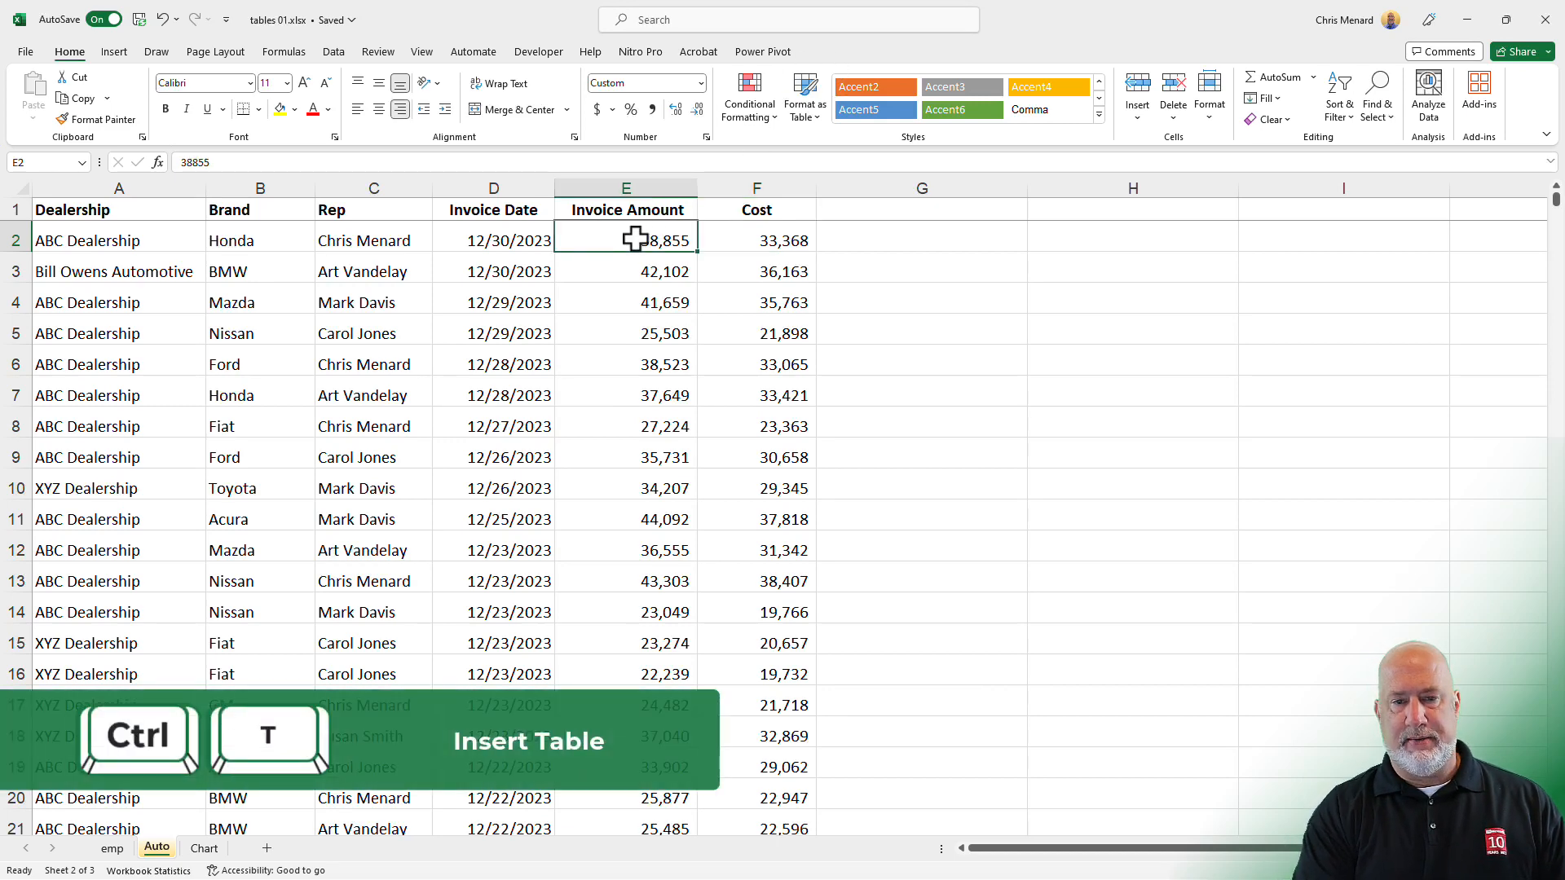
key("ctrl+t")
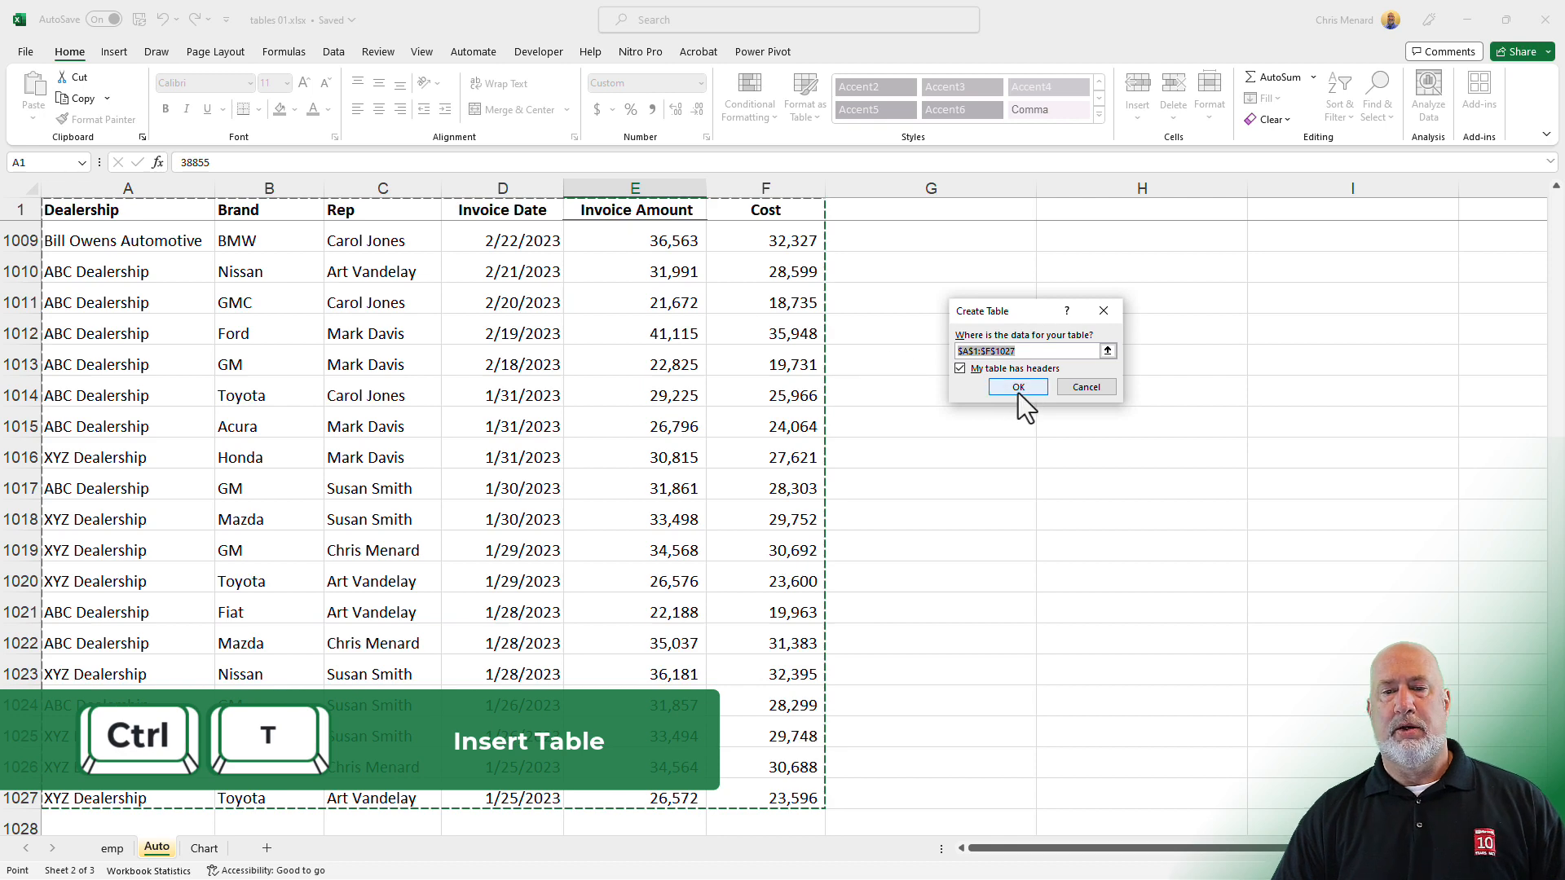
left_click(1018, 387)
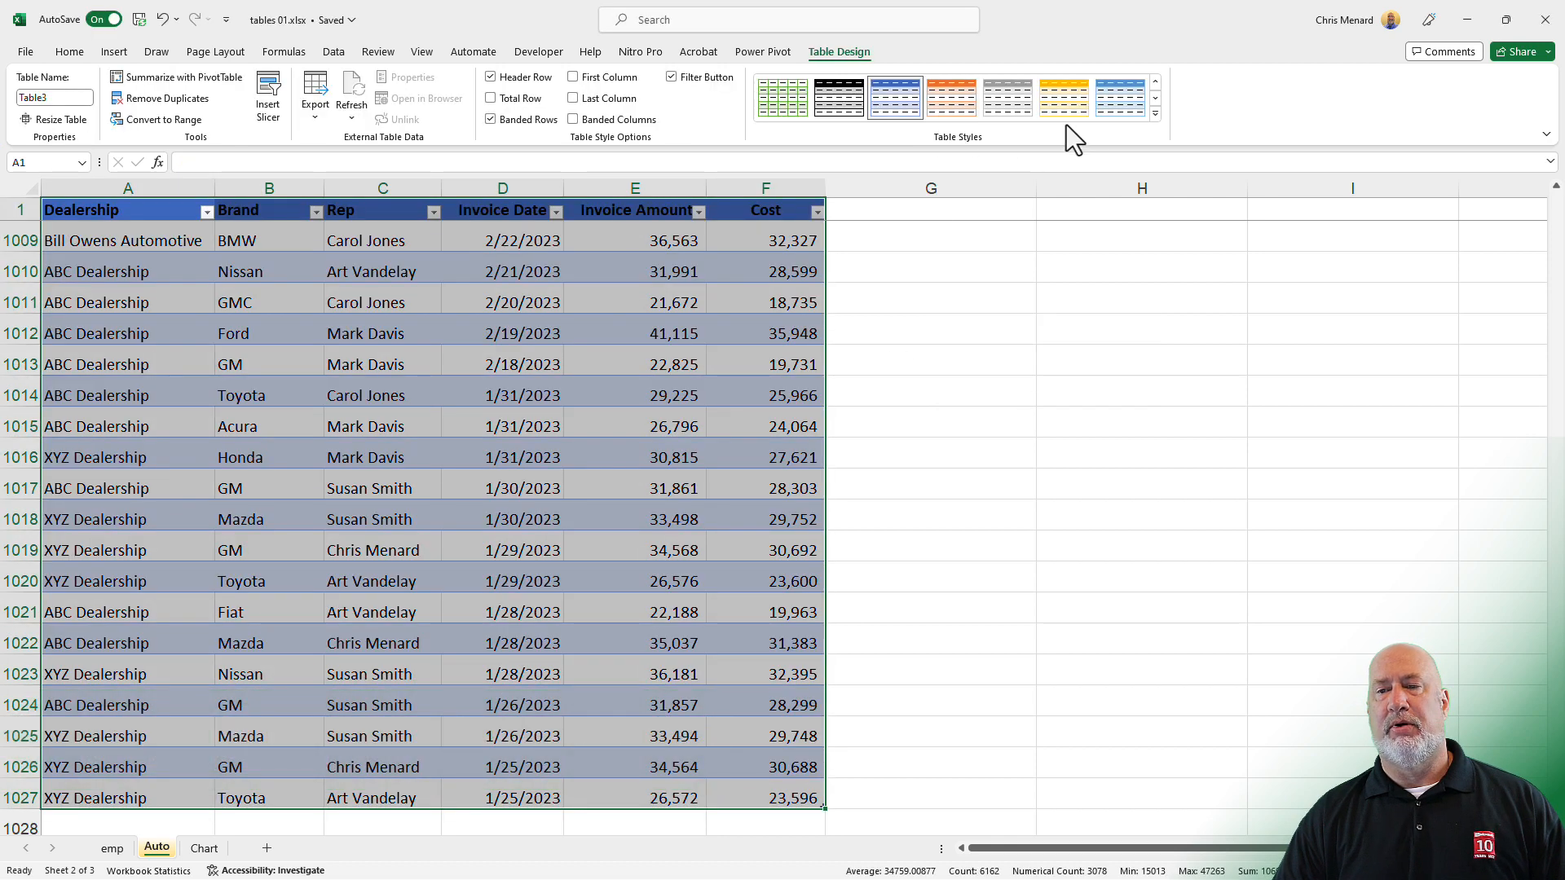
- Apply the Orange, Table Style Medium 3 style to the dealership table
left_click(1154, 116)
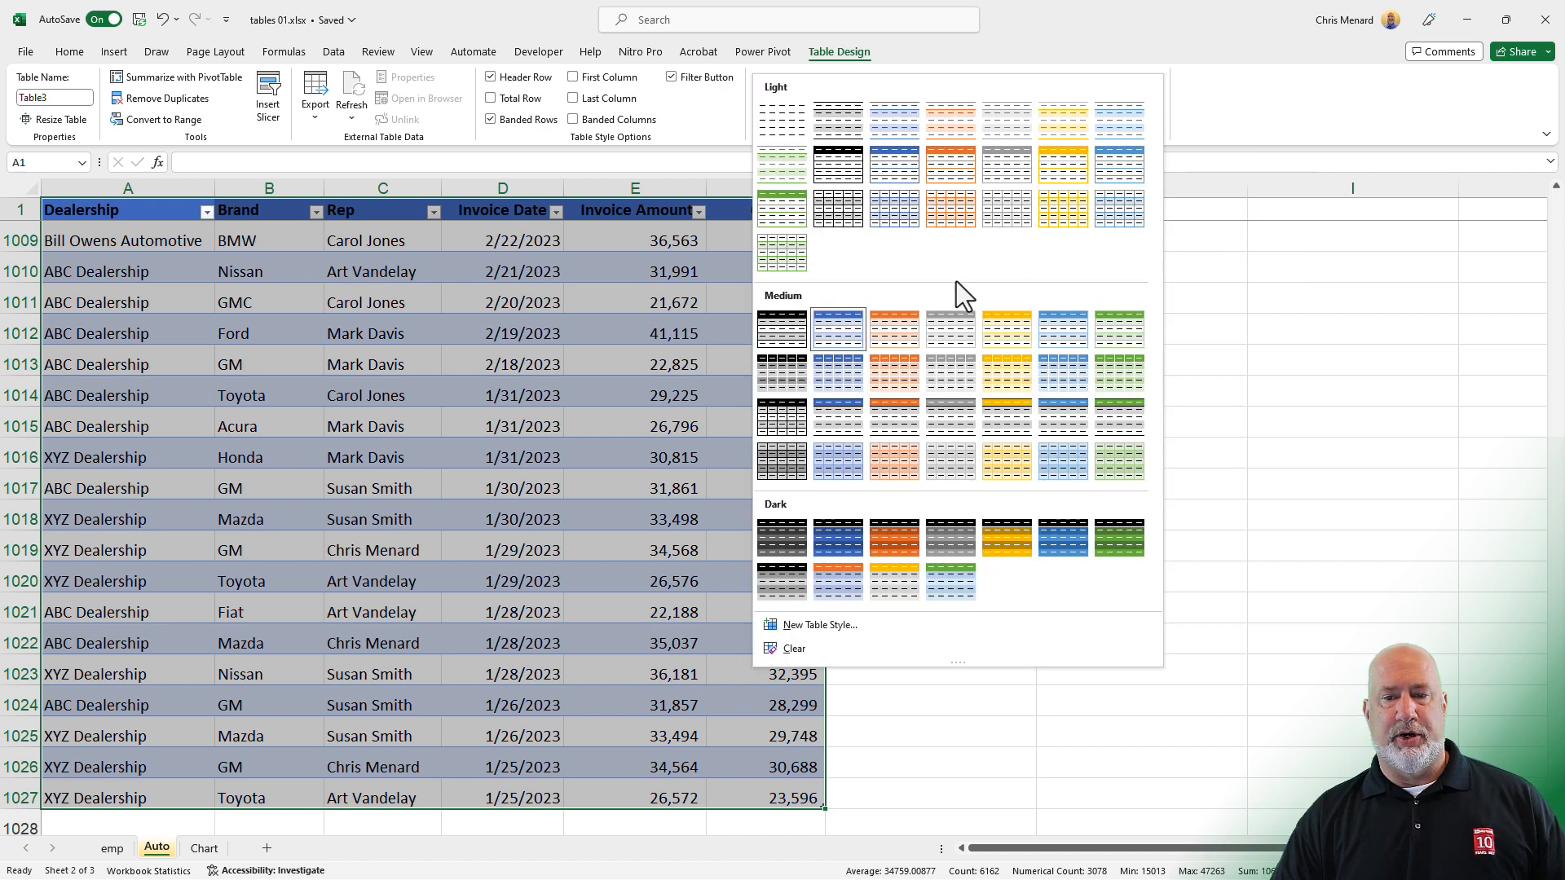
left_click(902, 337)
left_click(652, 241)
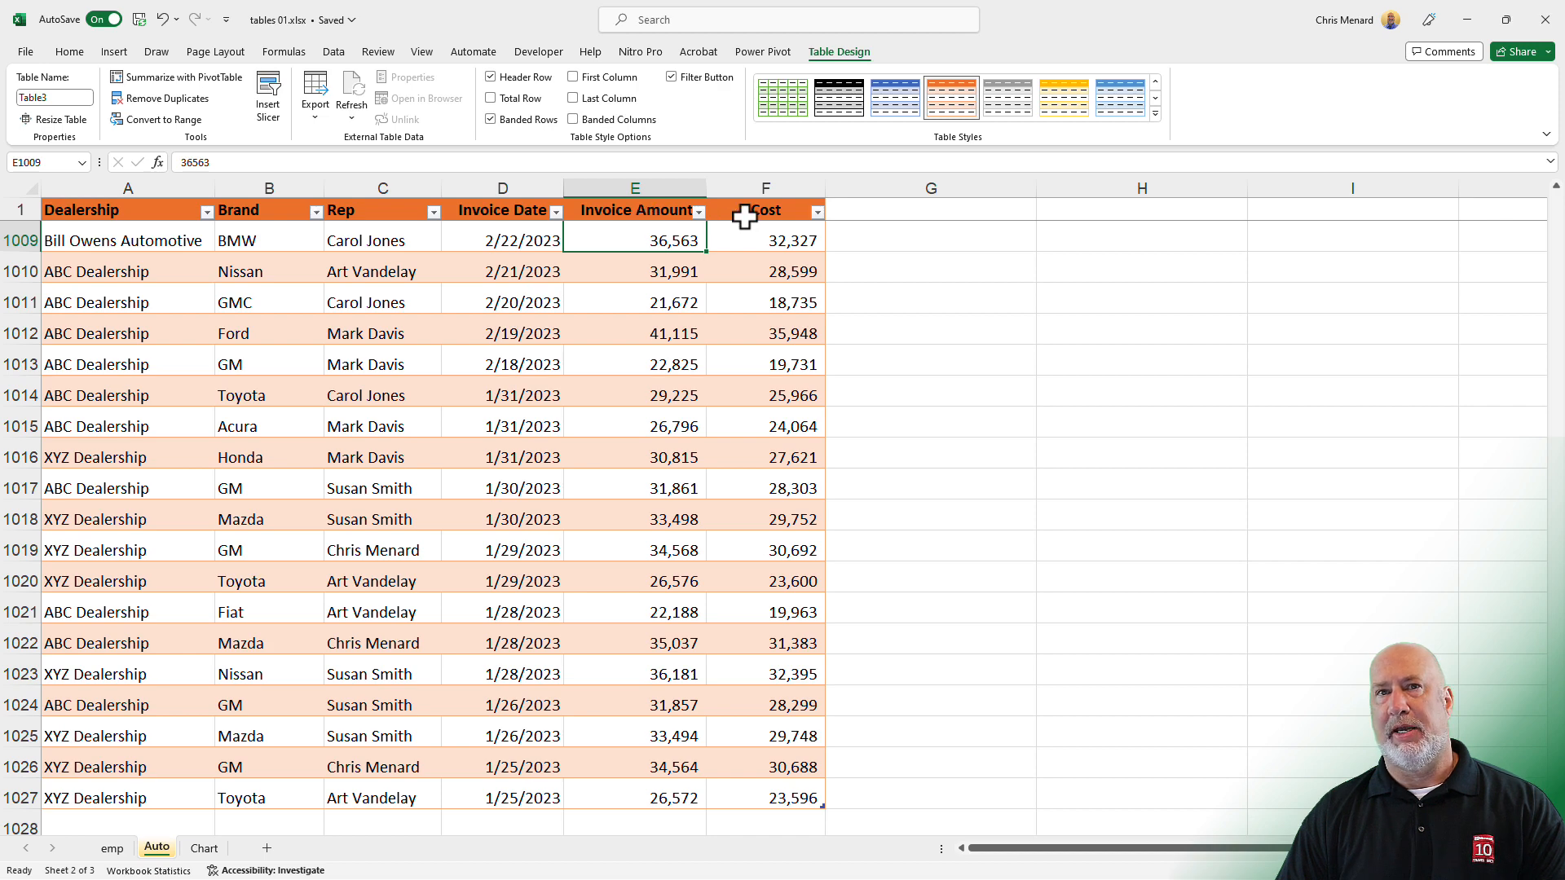
left_click(930, 209)
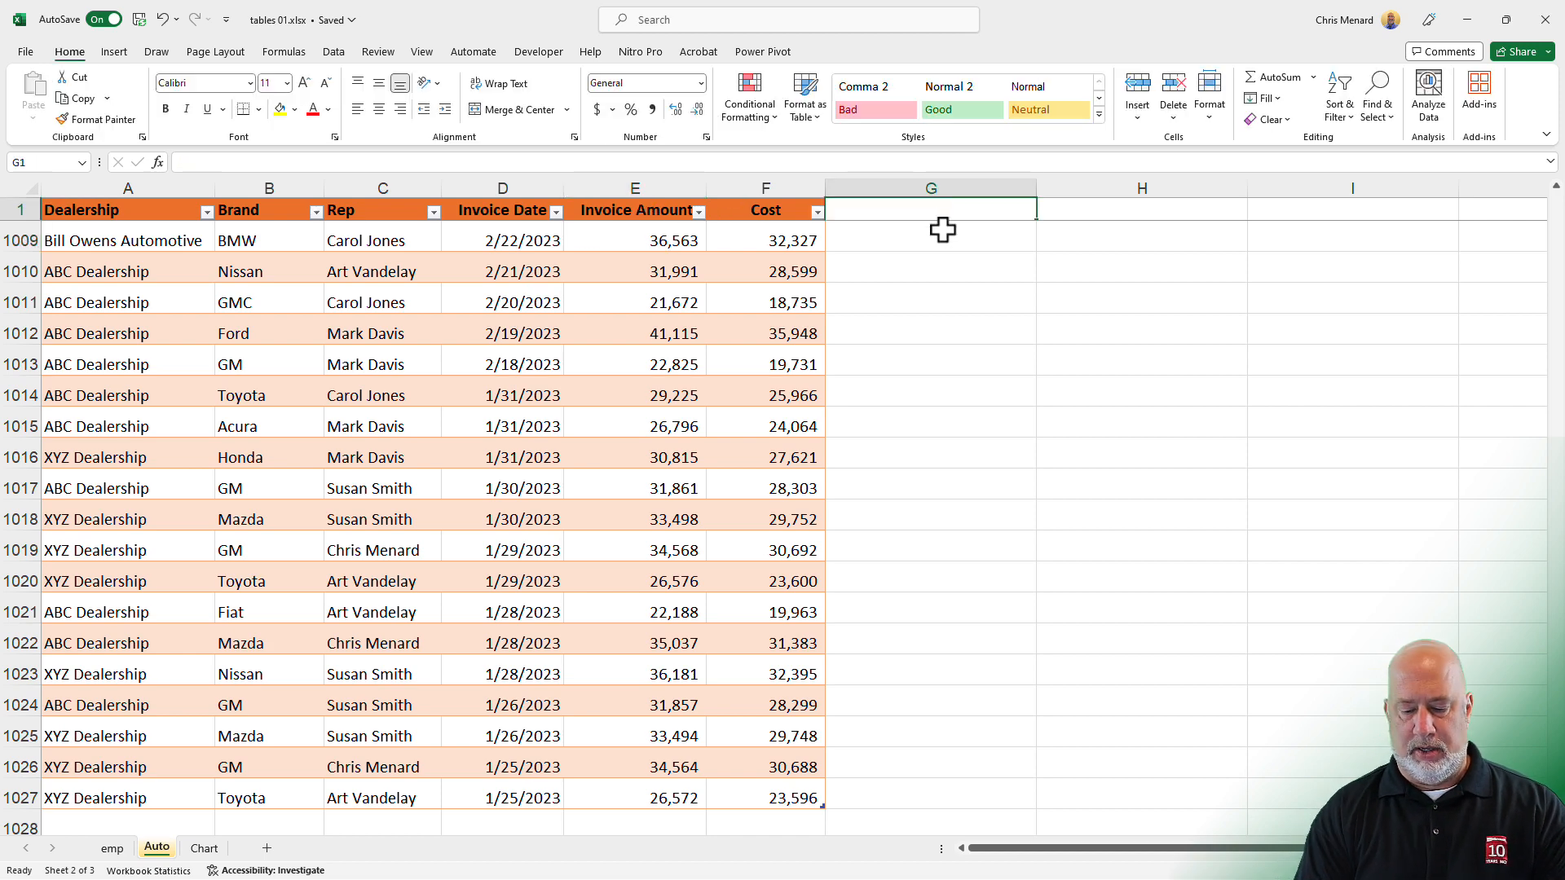
type("Profit")
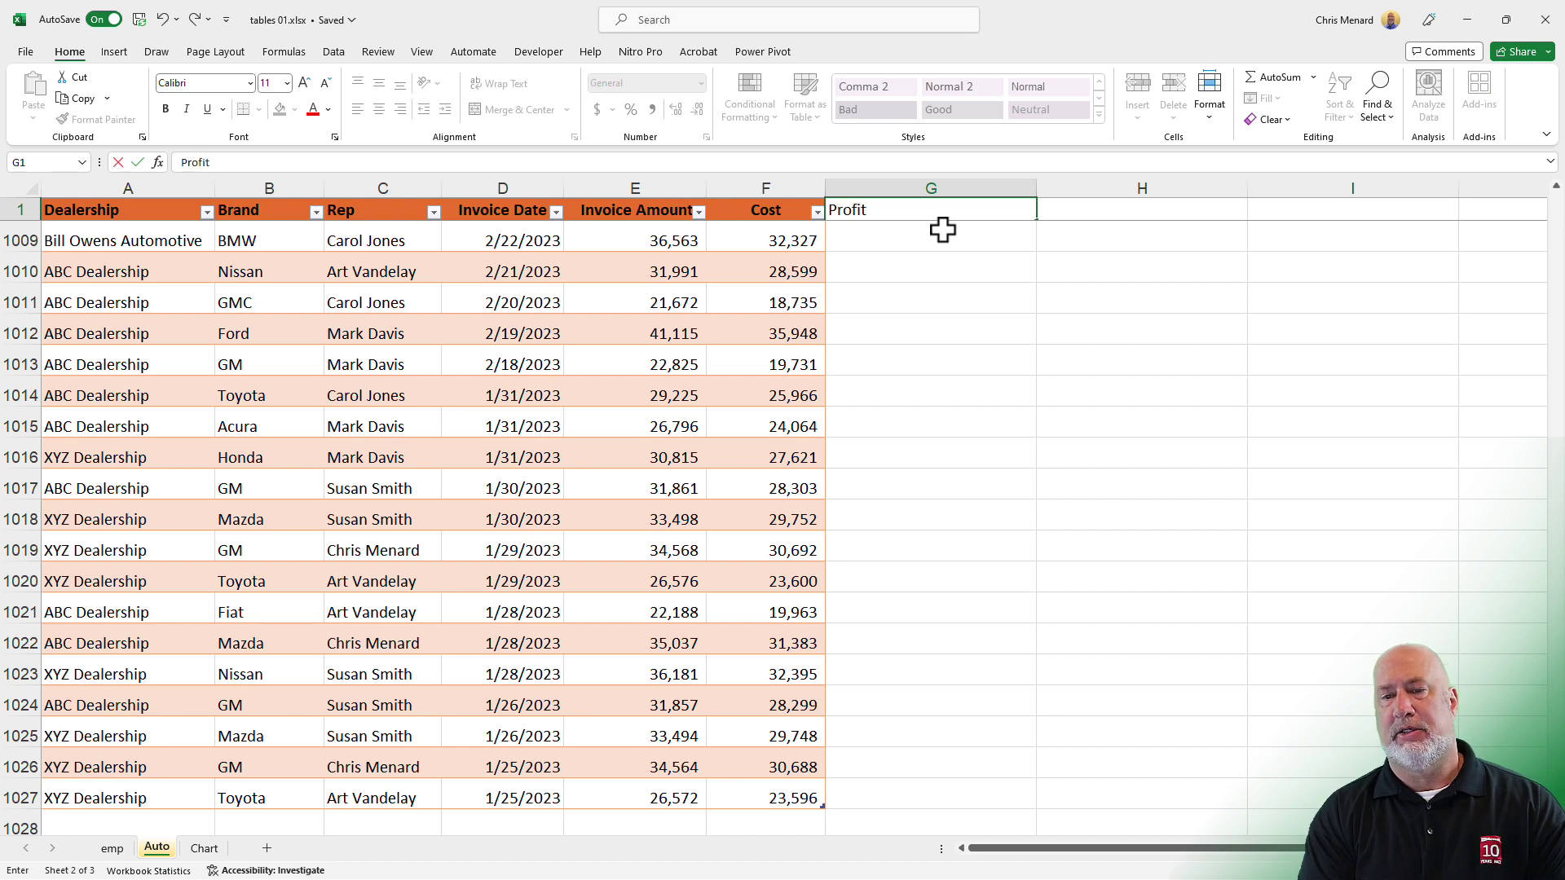
key("Return")
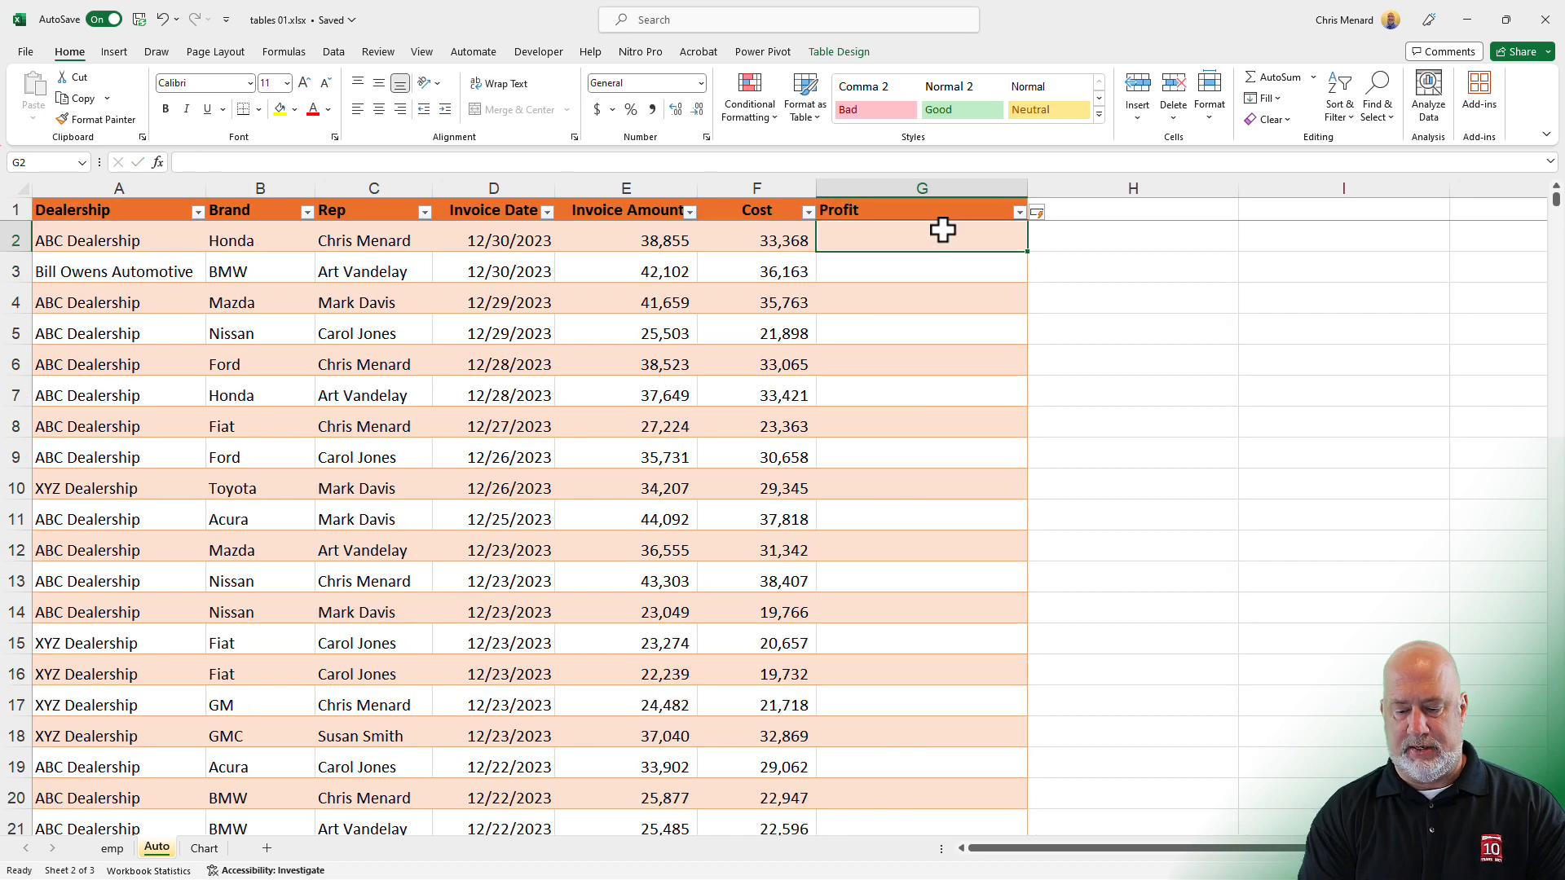
type("=")
left_click(619, 242)
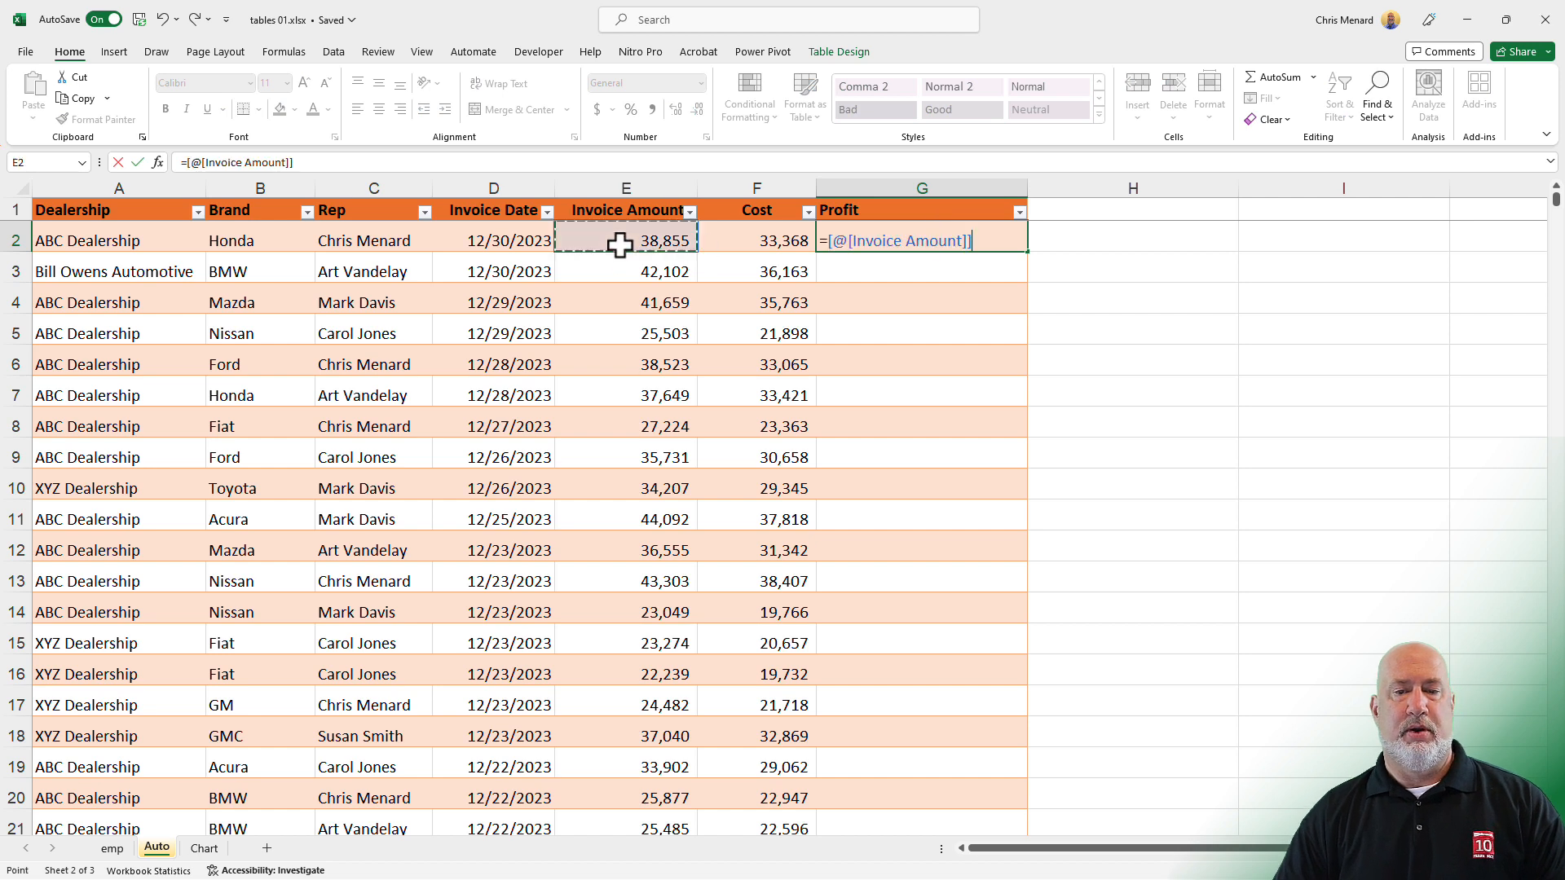
type("-")
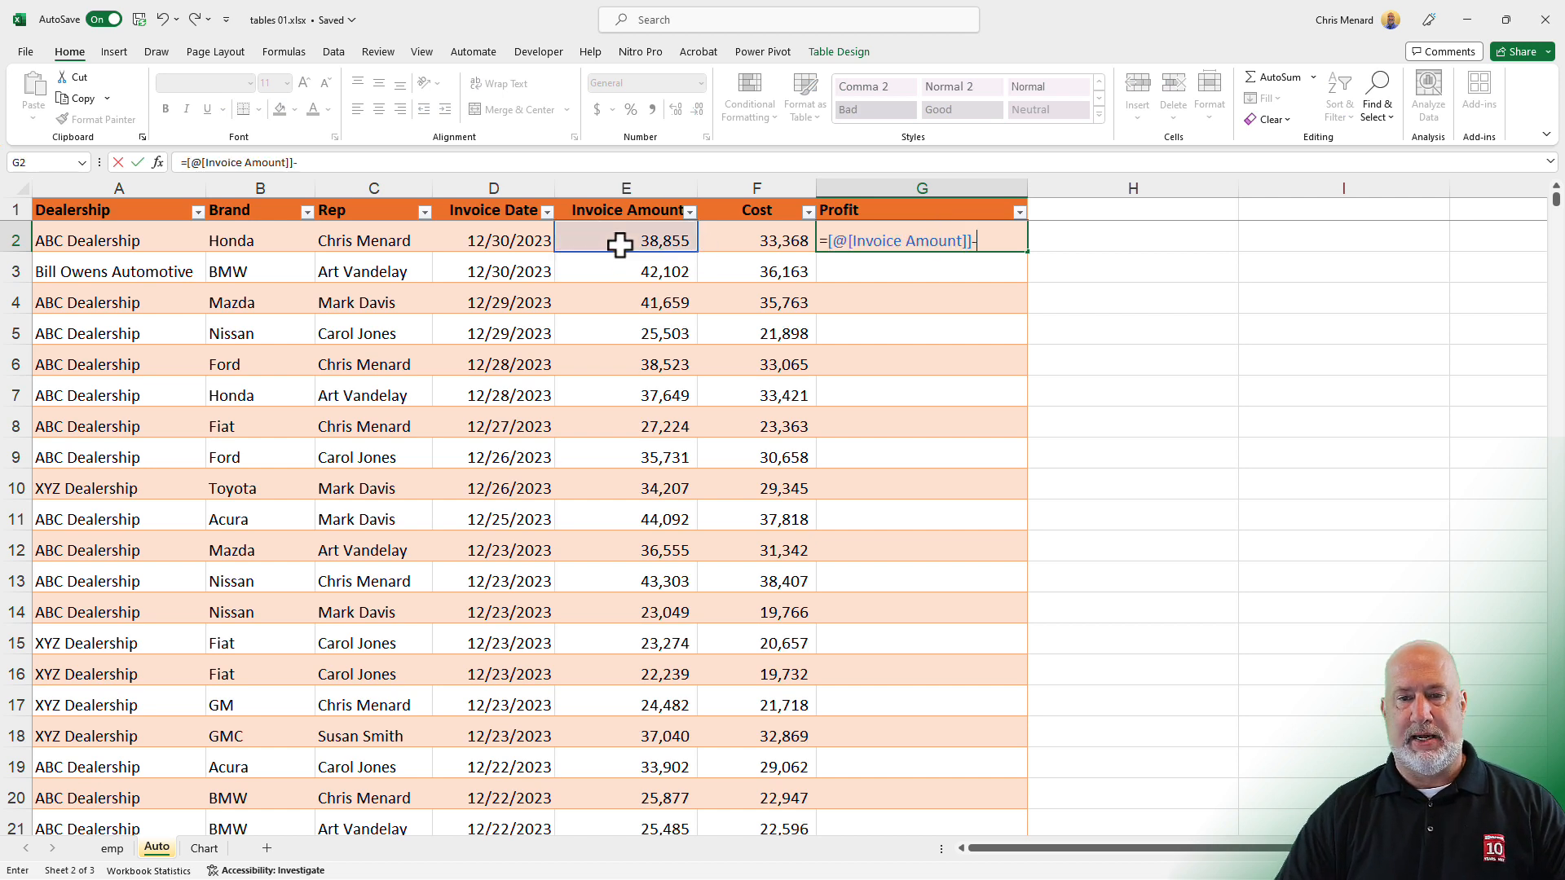
left_click(746, 245)
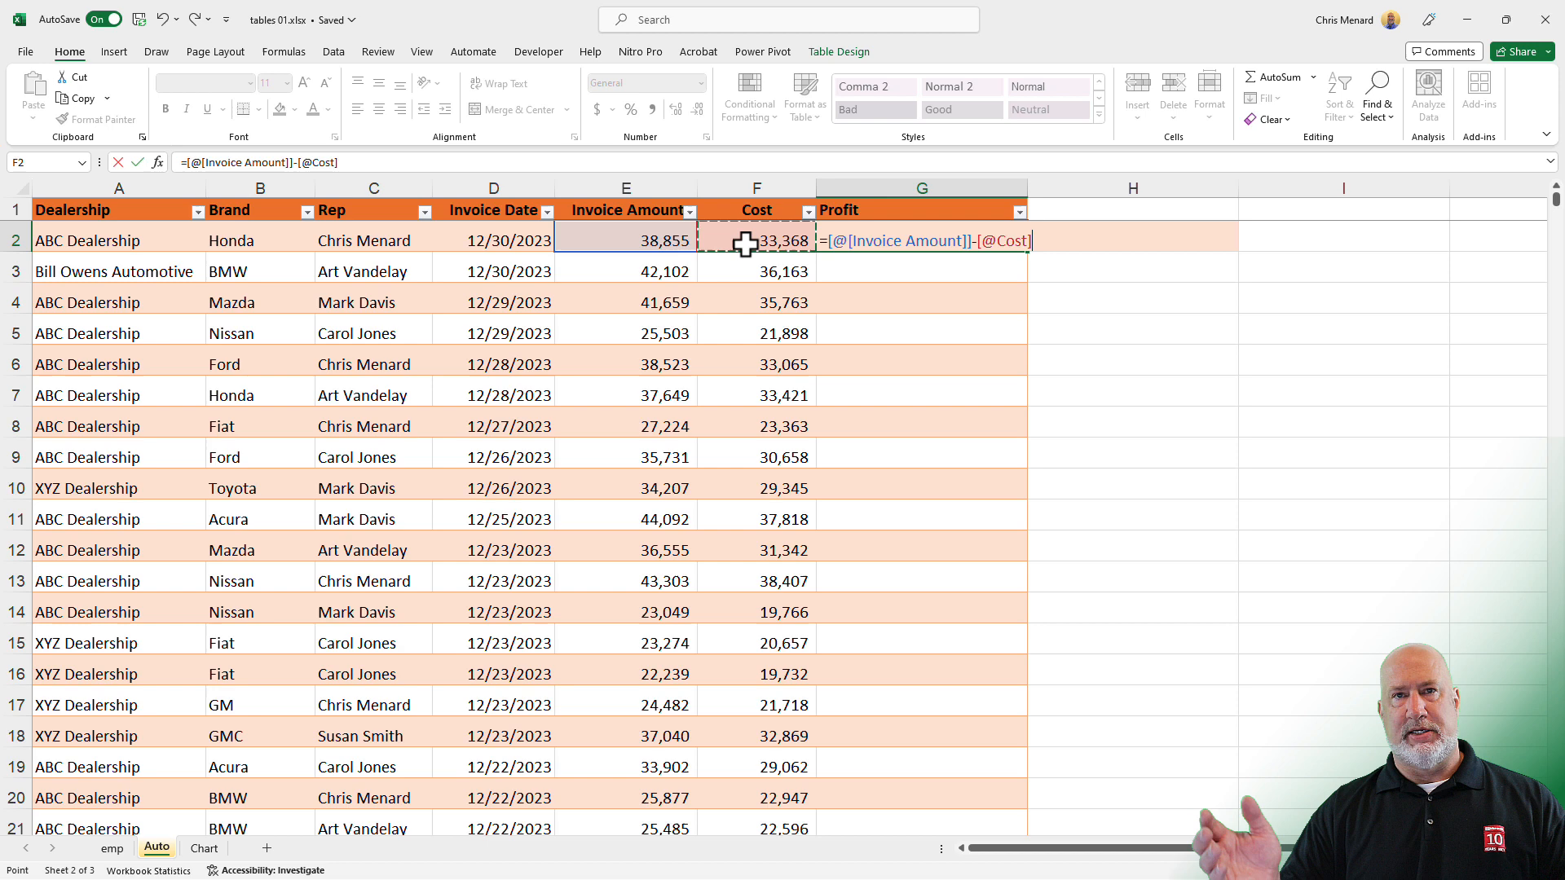
key("Return")
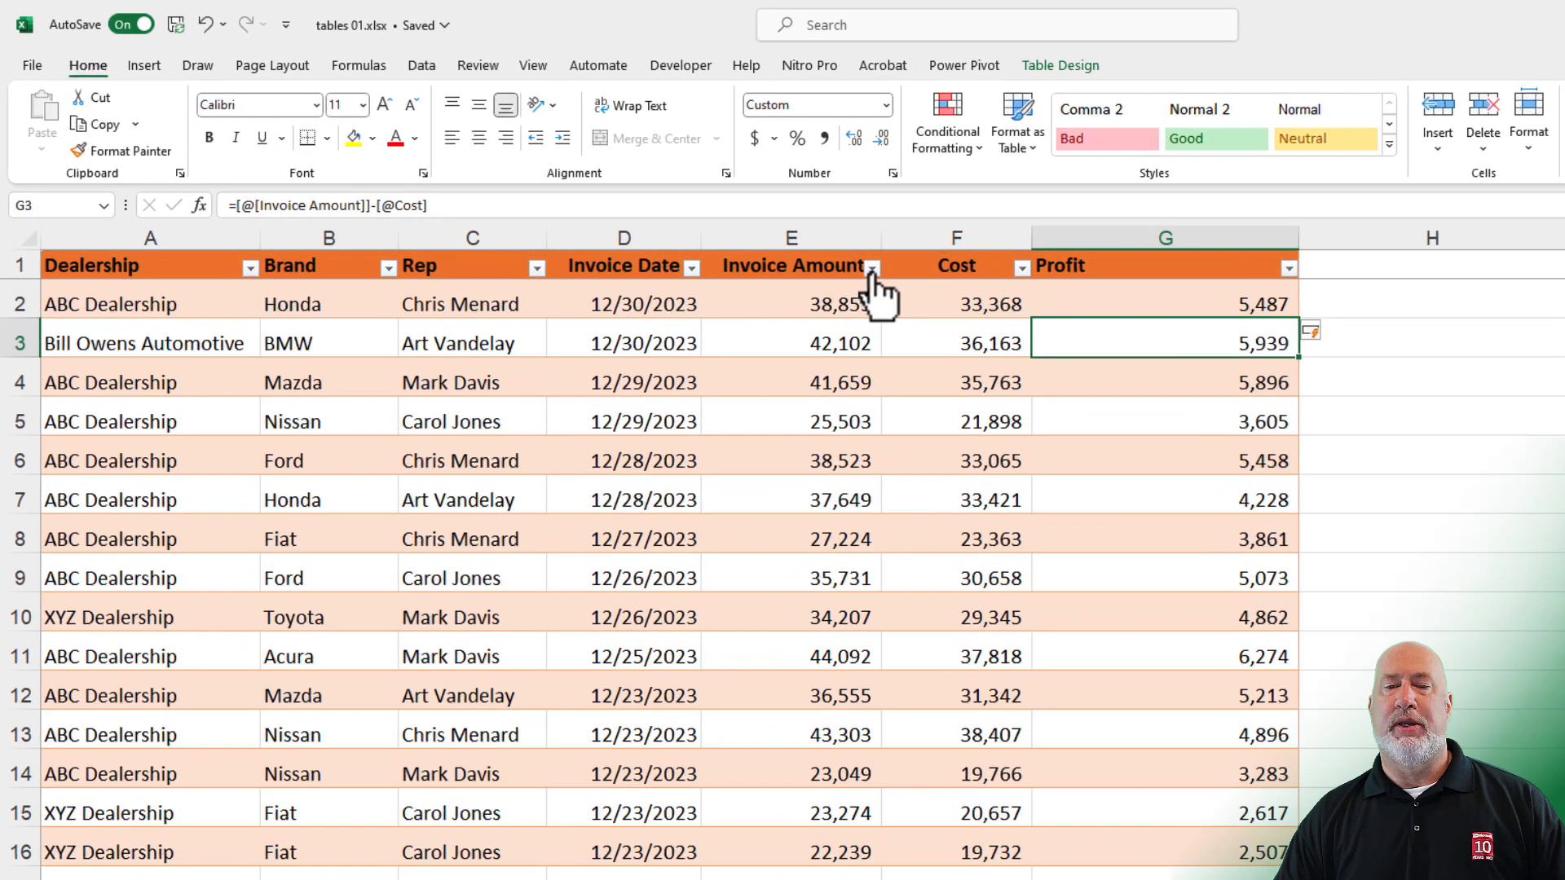
- Filter the Brand column down to Honda rows only
left_click(1068, 65)
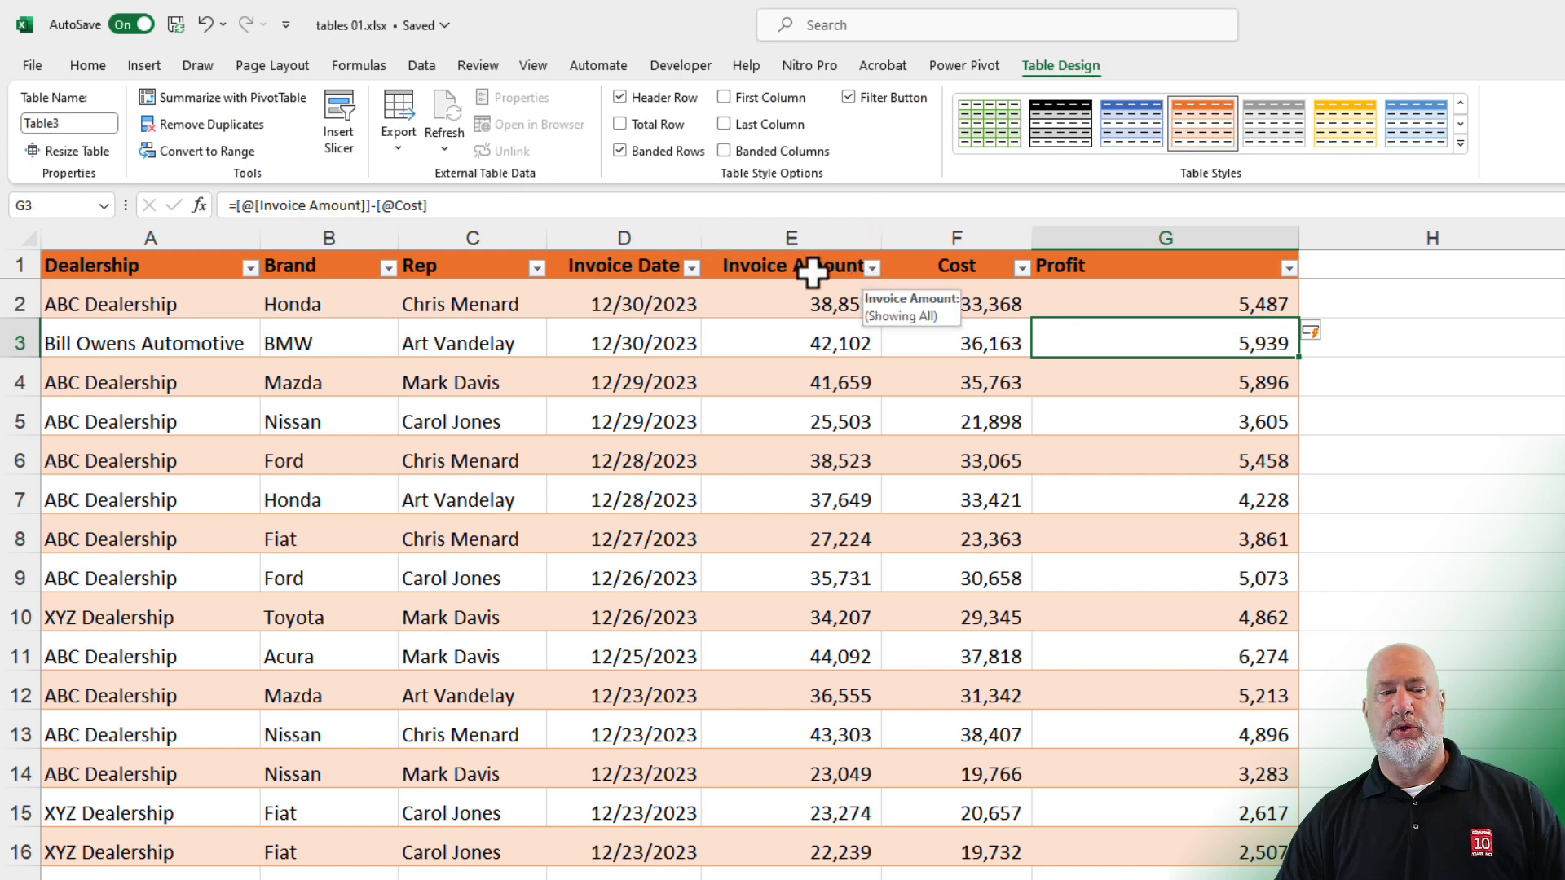
left_click(389, 267)
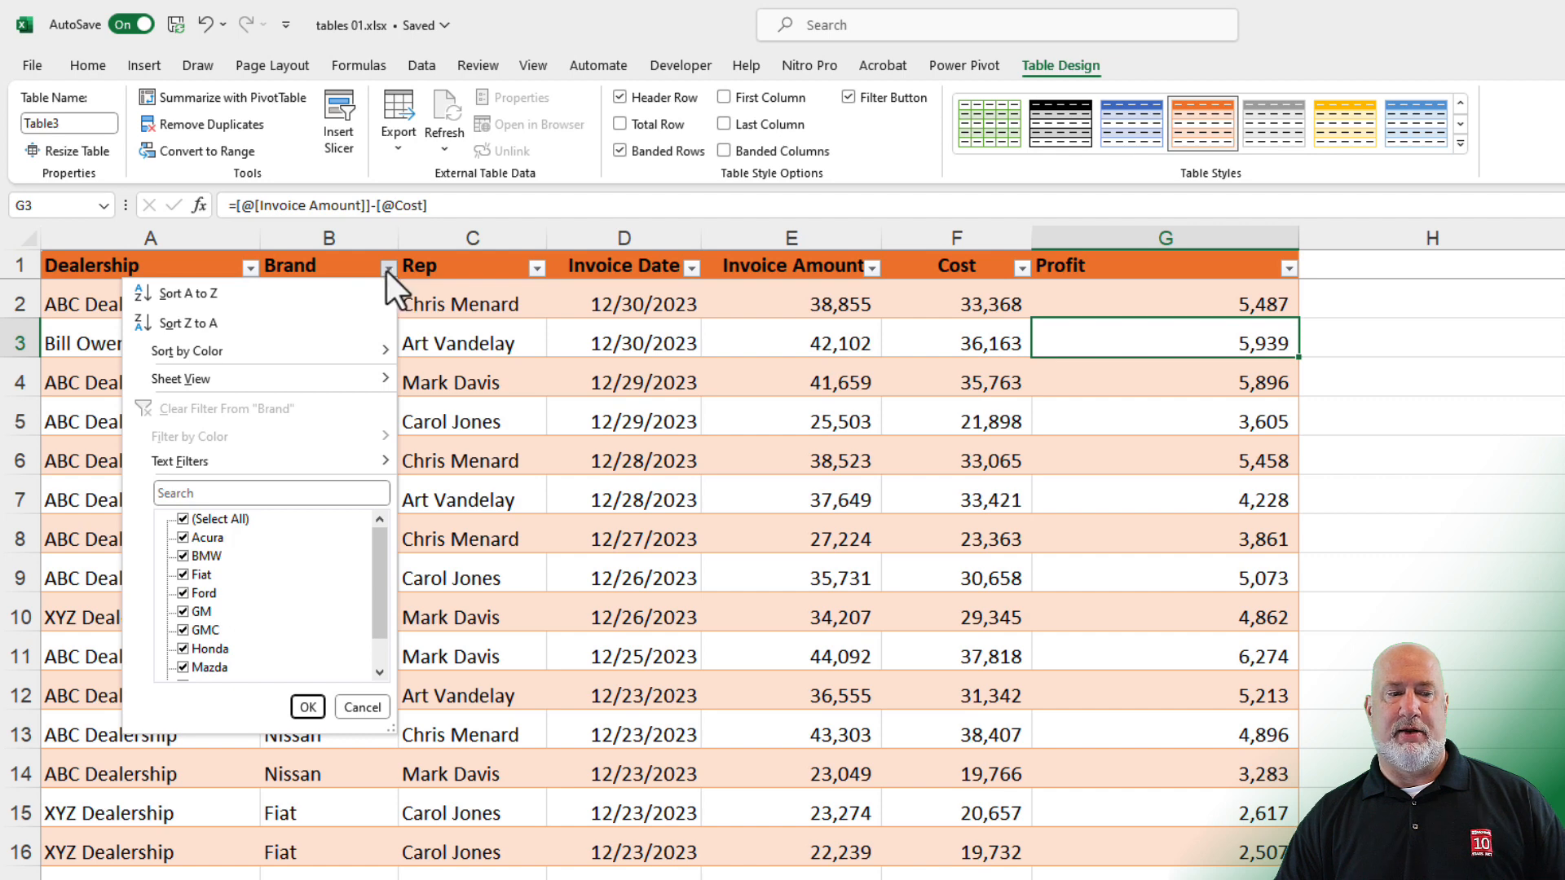
left_click(182, 521)
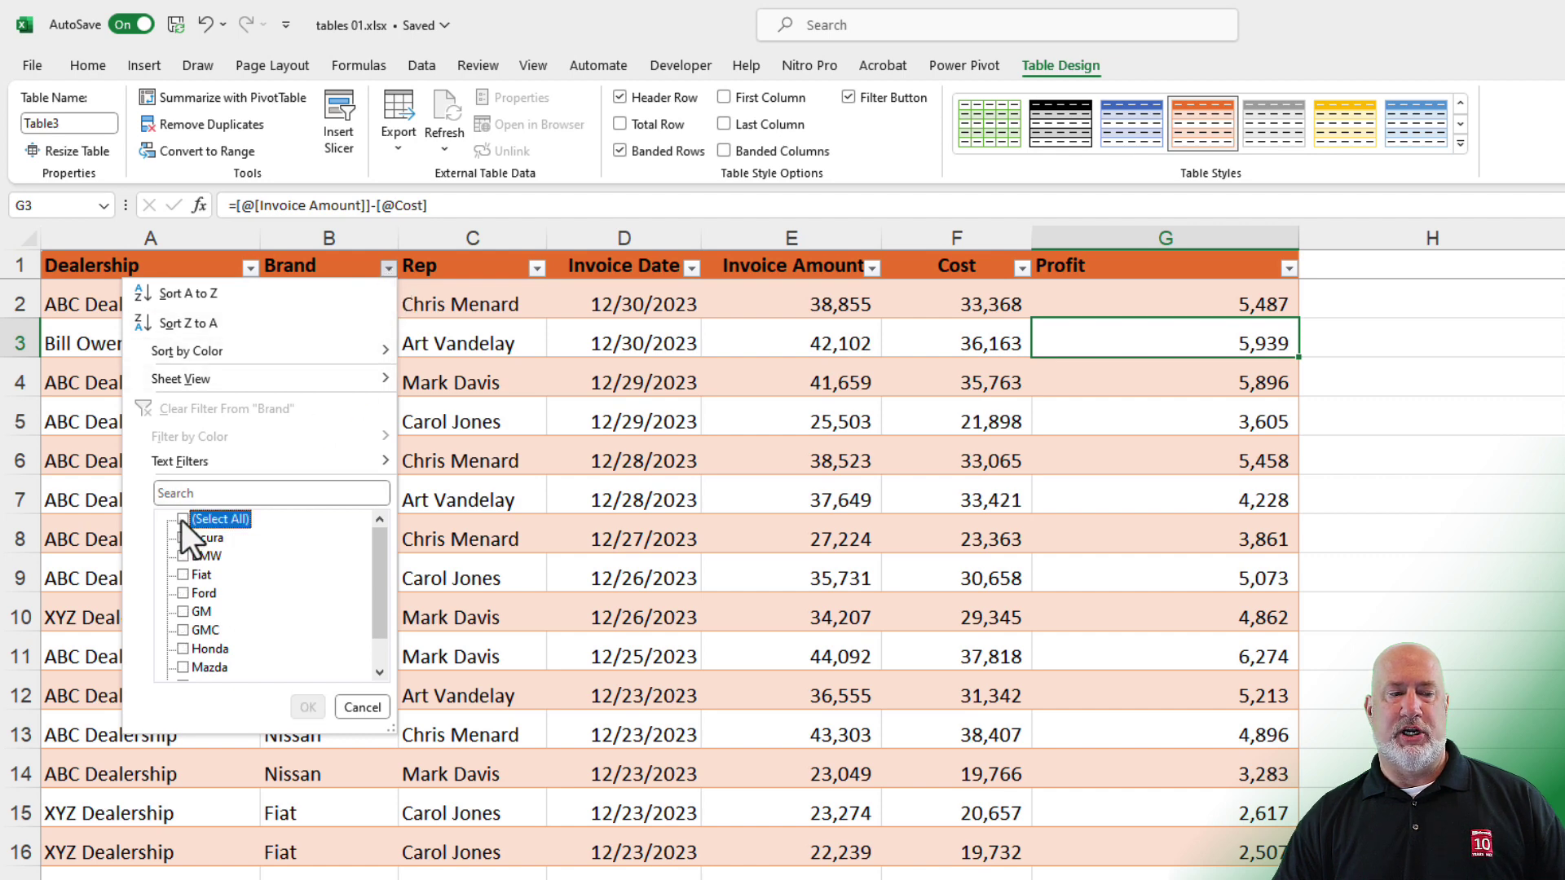
left_click(179, 651)
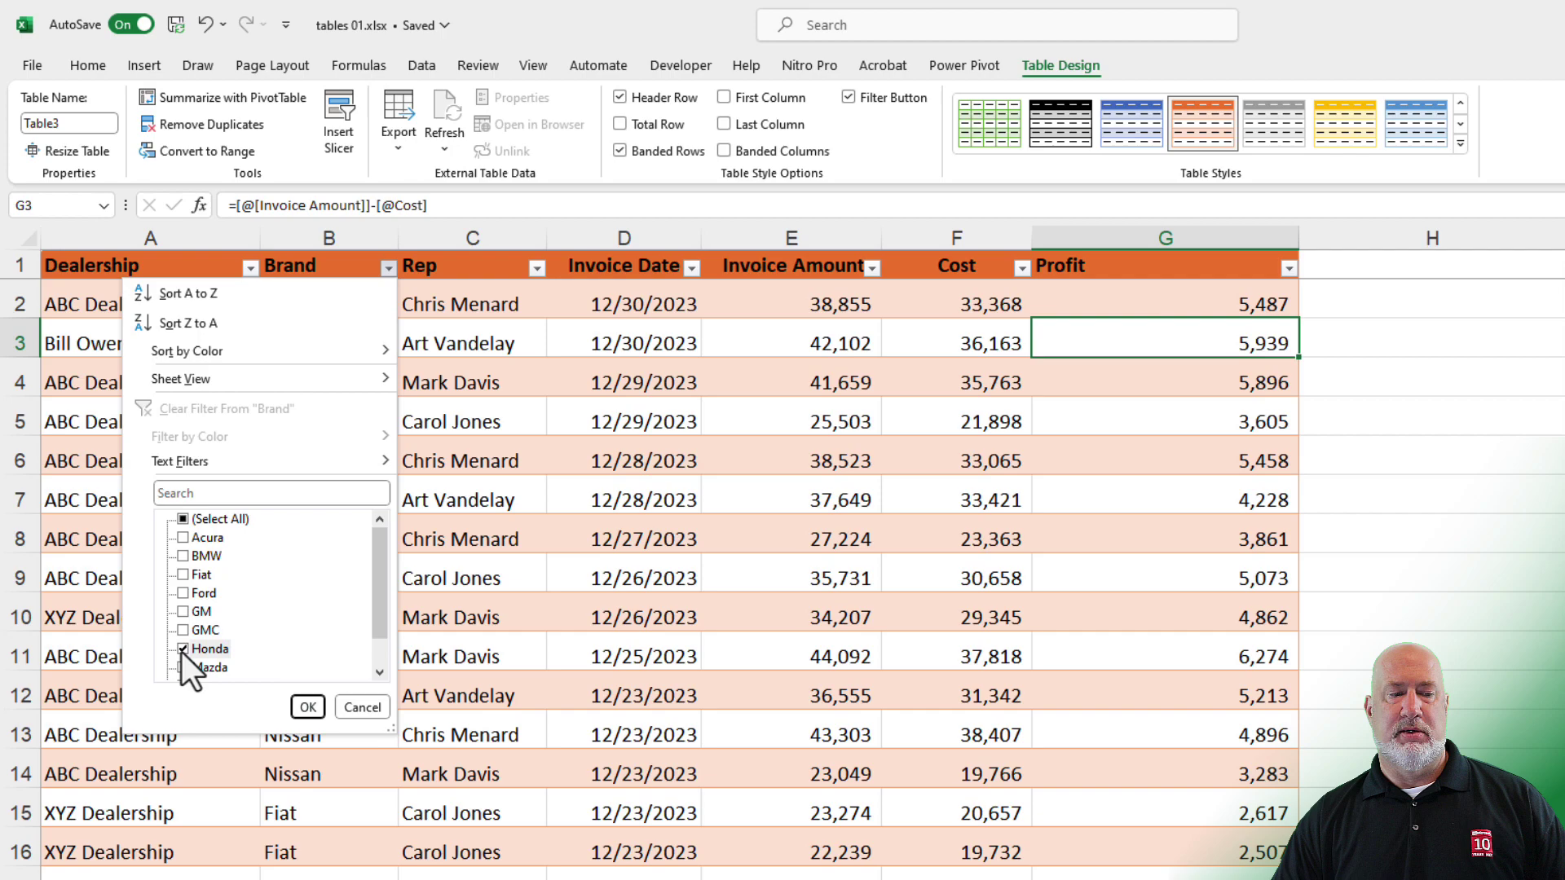
left_click(307, 708)
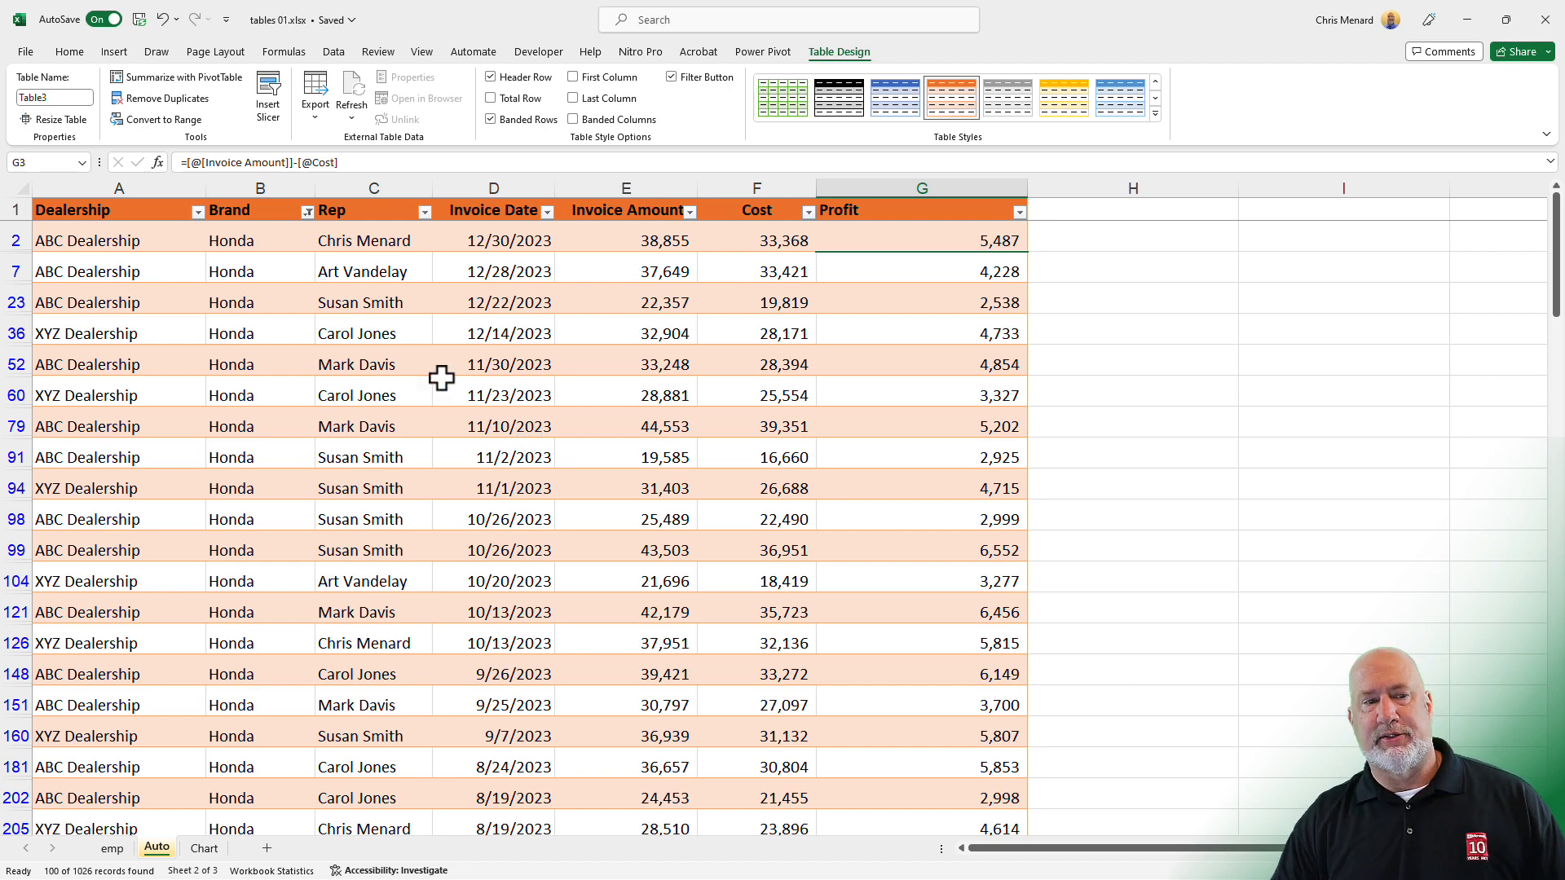
- Clear the Brand filter so every brand shows again
left_click(307, 211)
left_click(199, 325)
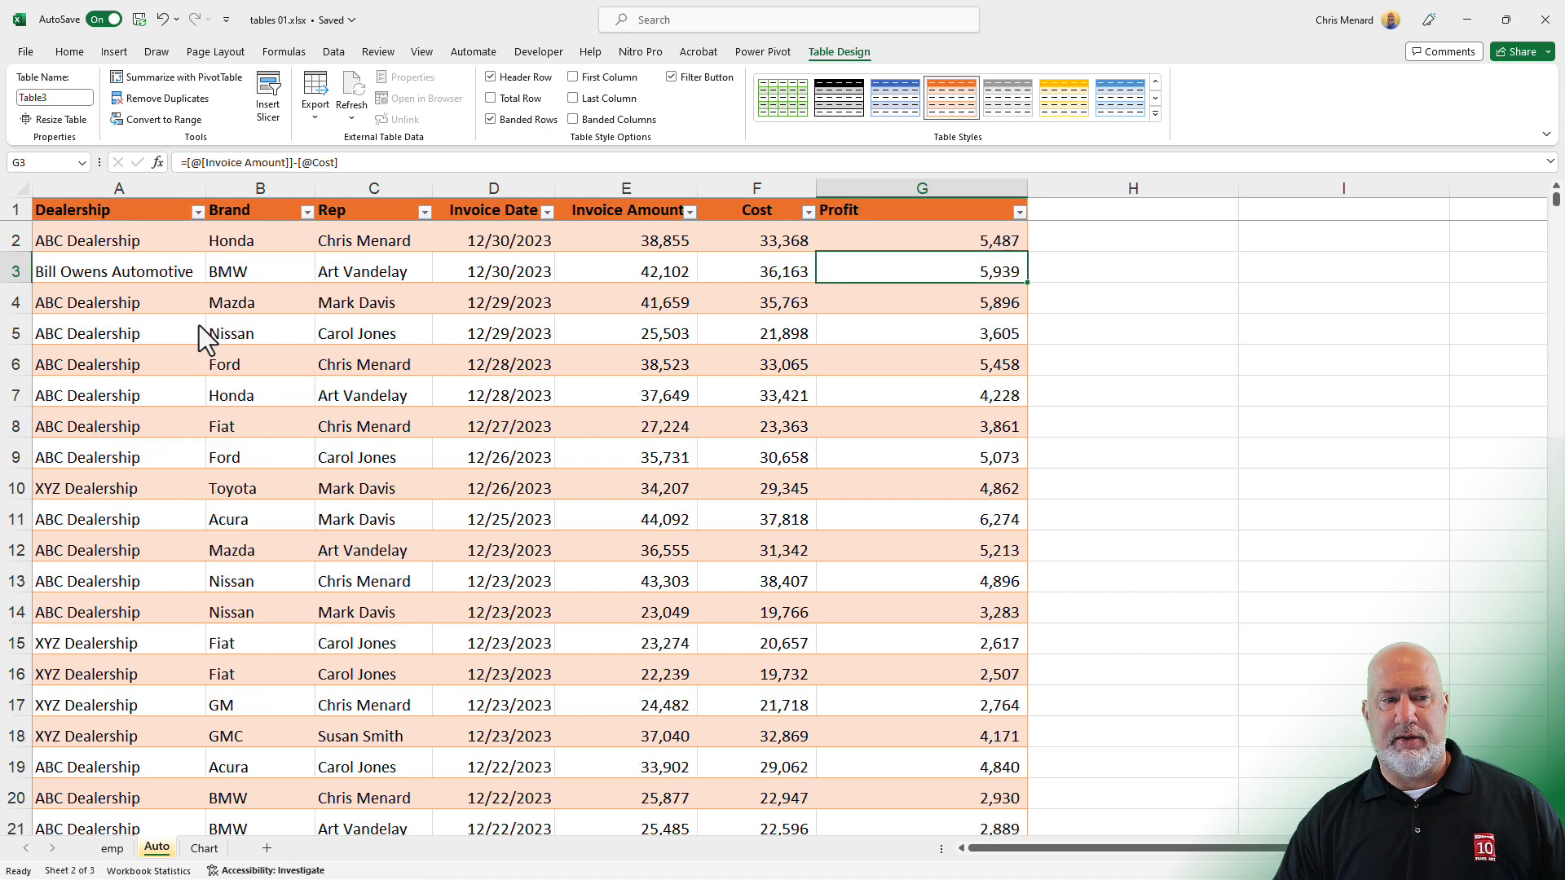
left_click(307, 213)
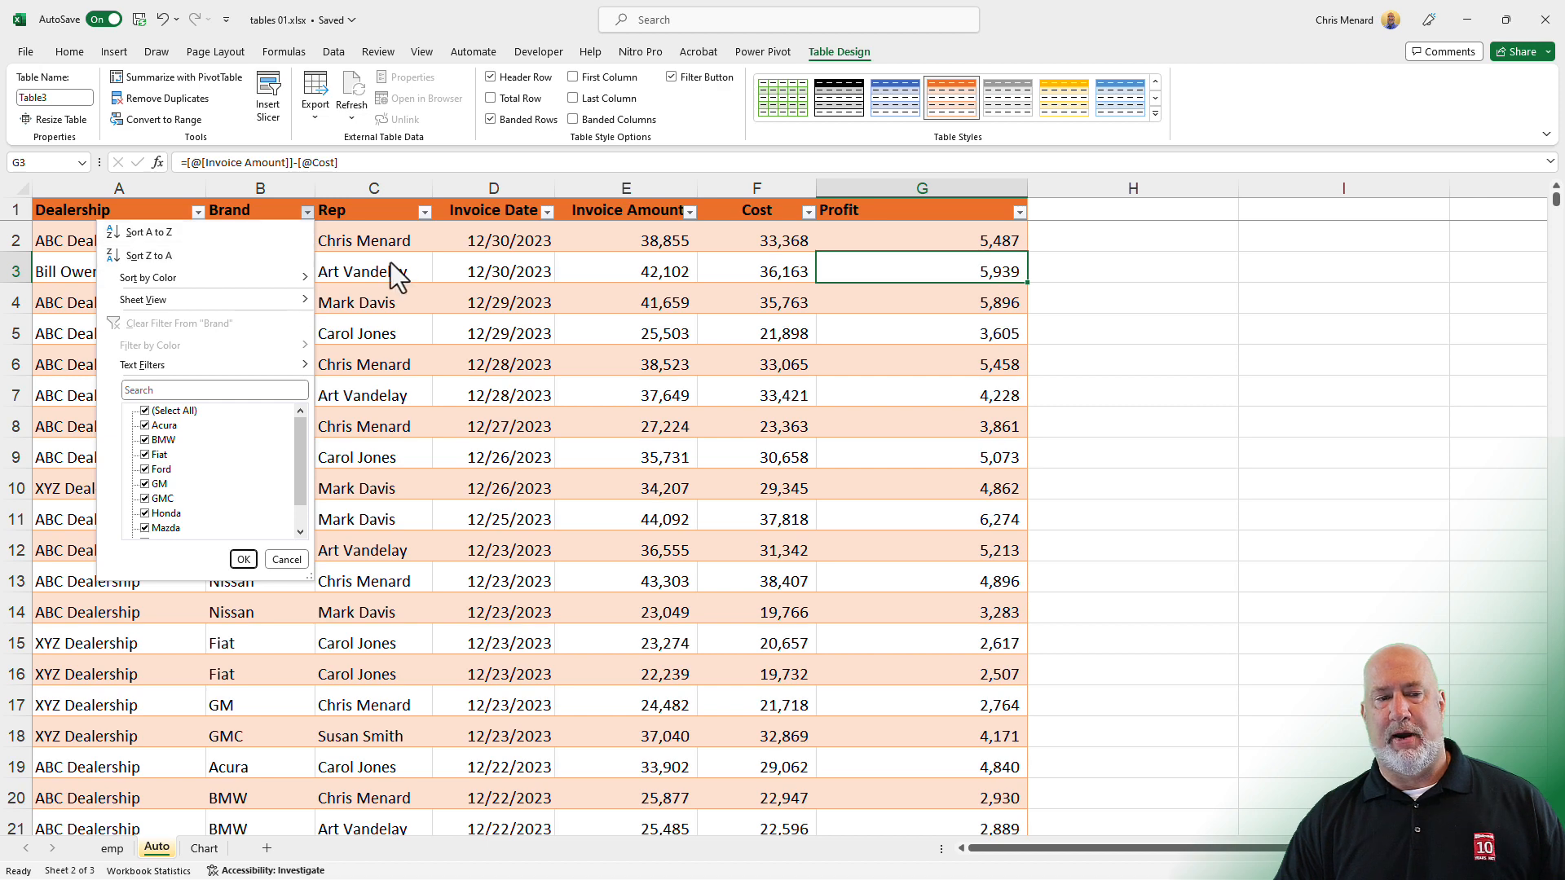
left_click(407, 251)
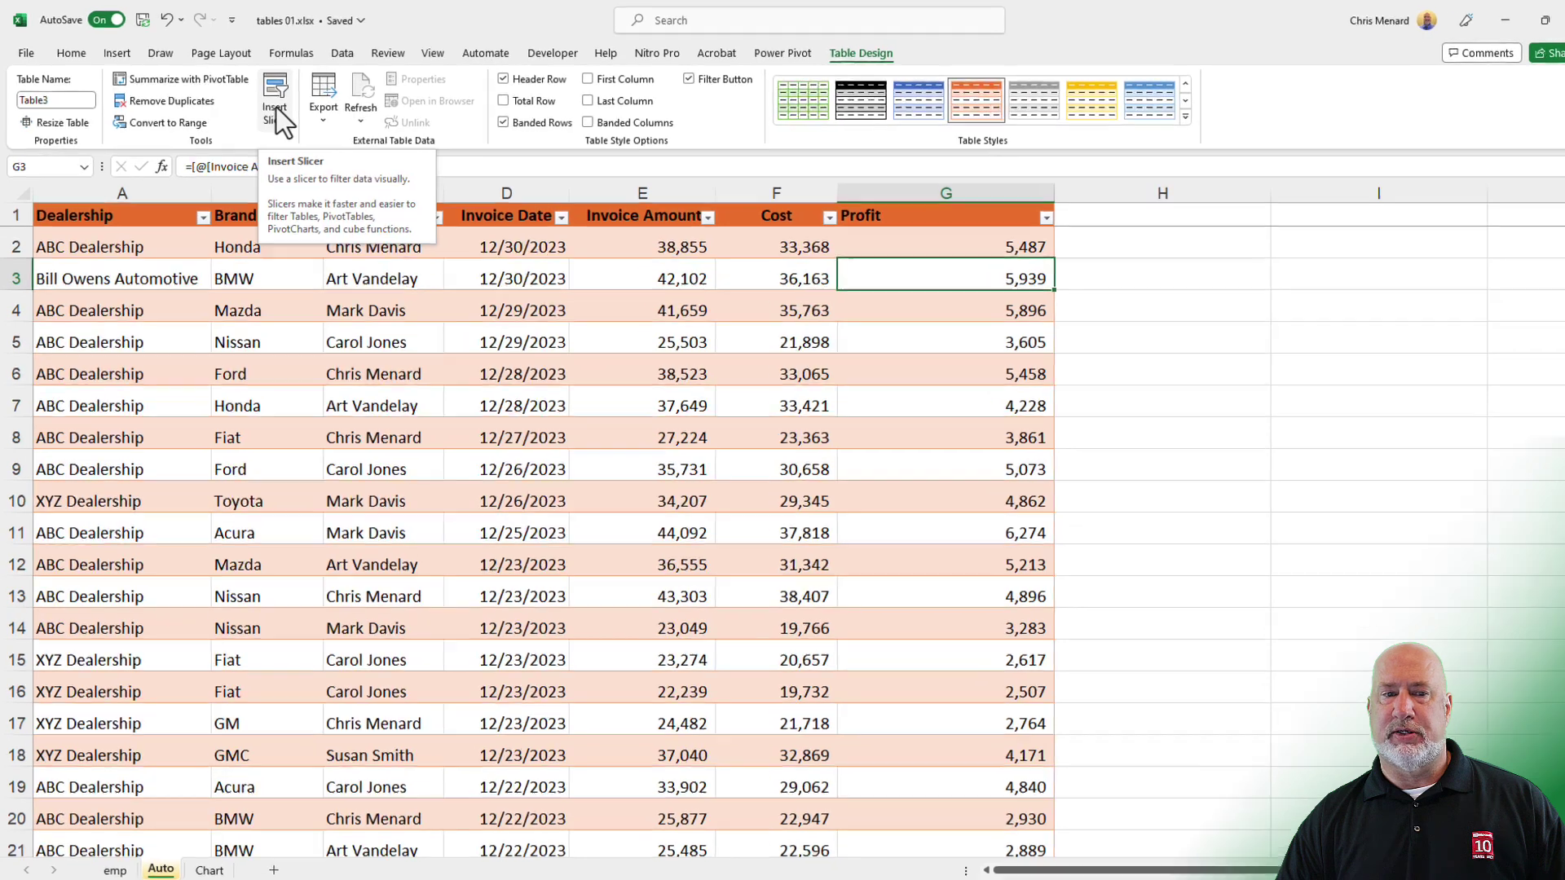
- Insert Dealership, Brand and Rep slicers for the dealership table
left_click(272, 110)
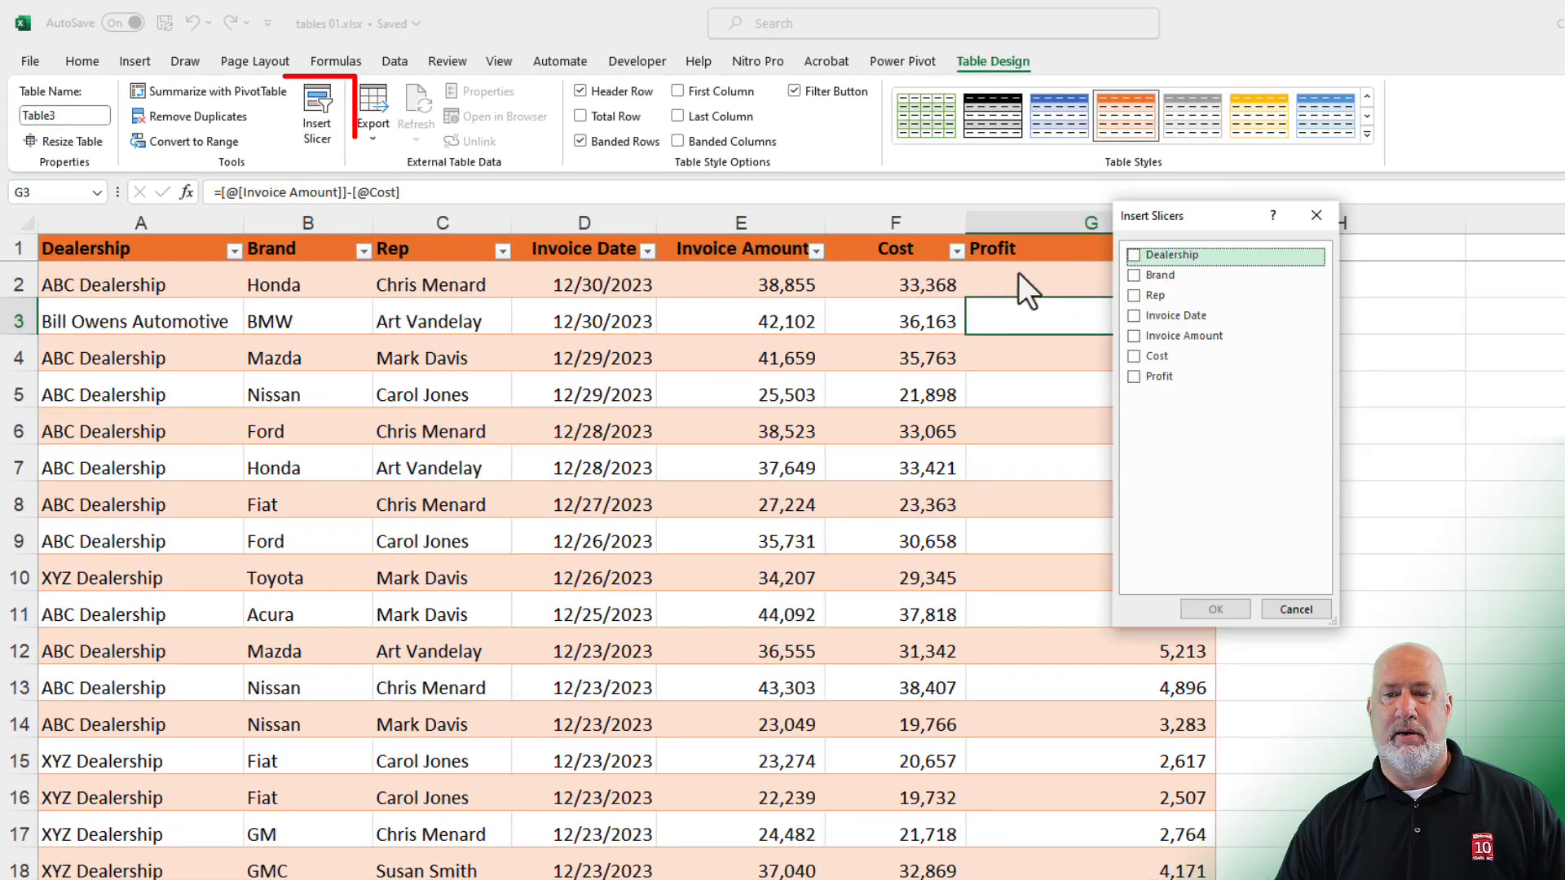
left_click_drag(1179, 220, 1333, 307)
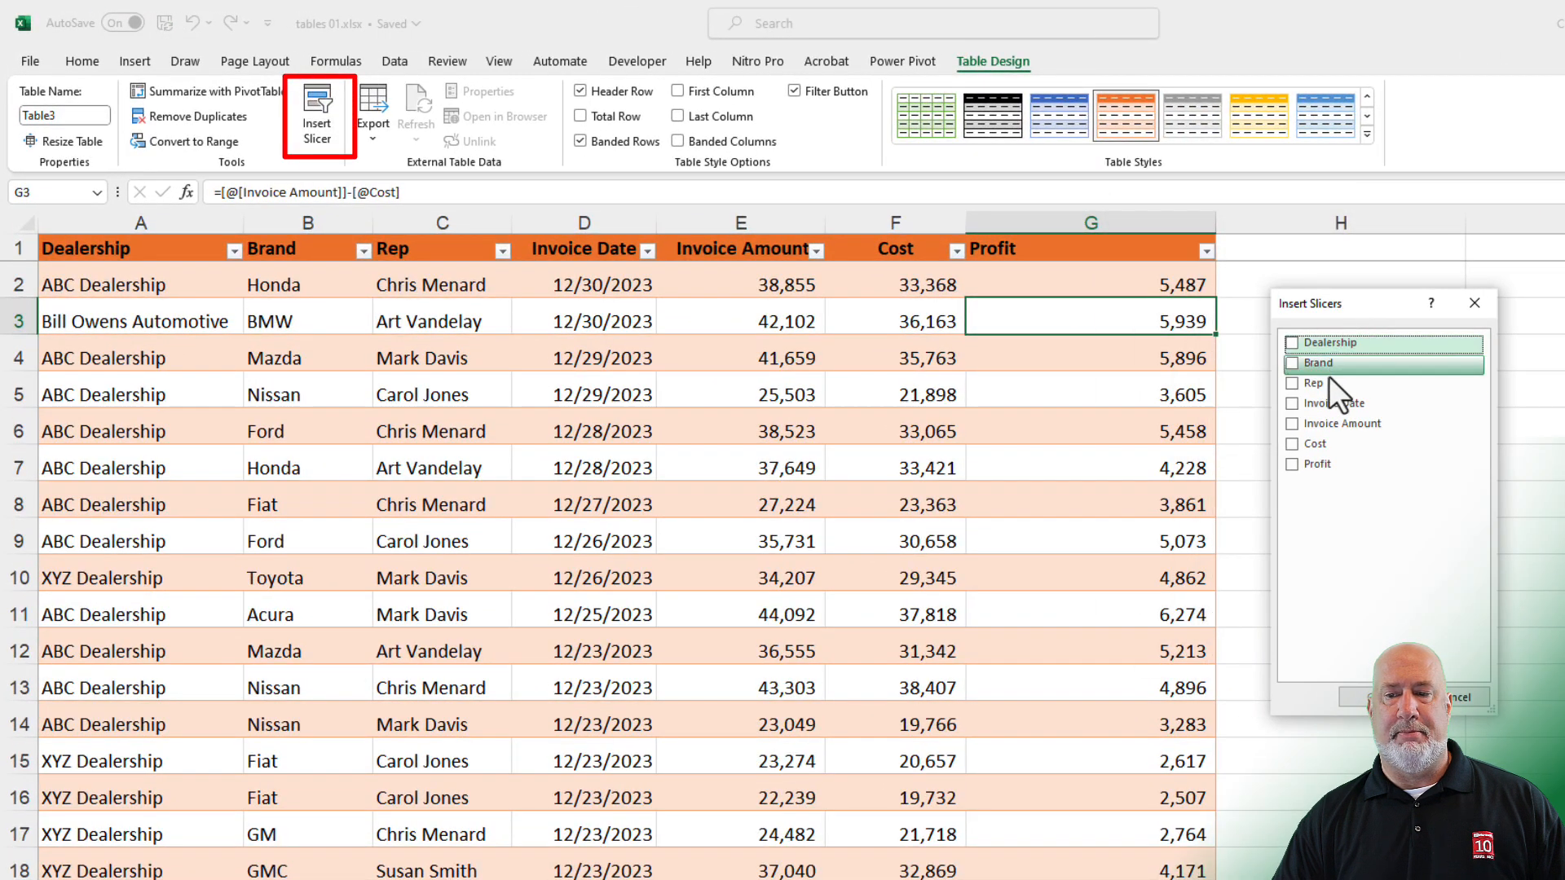
left_click(1291, 344)
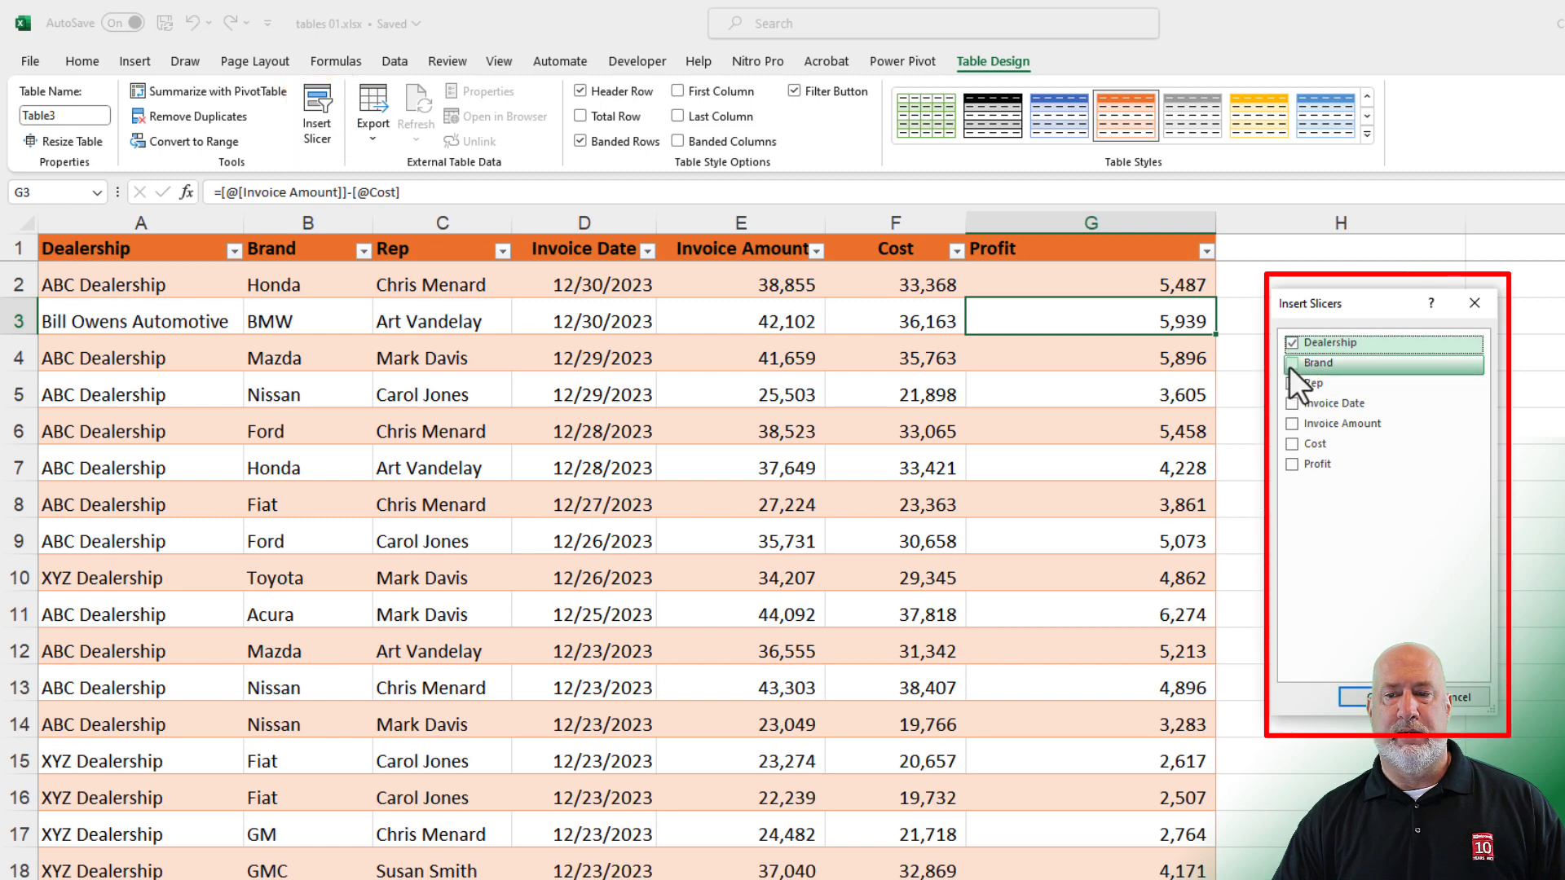
left_click(1291, 364)
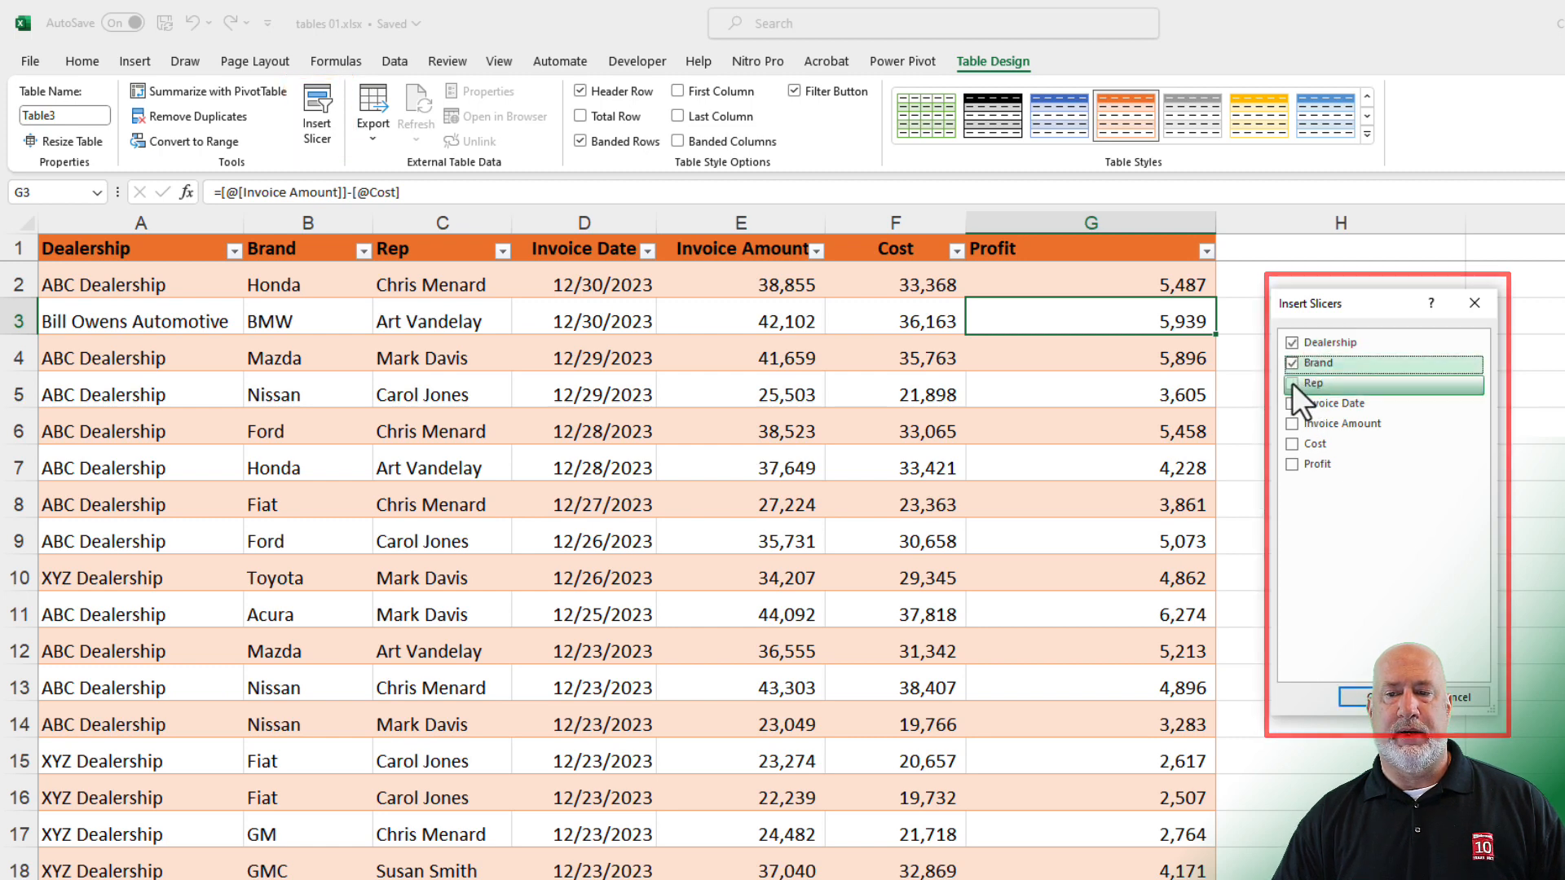
left_click(1293, 383)
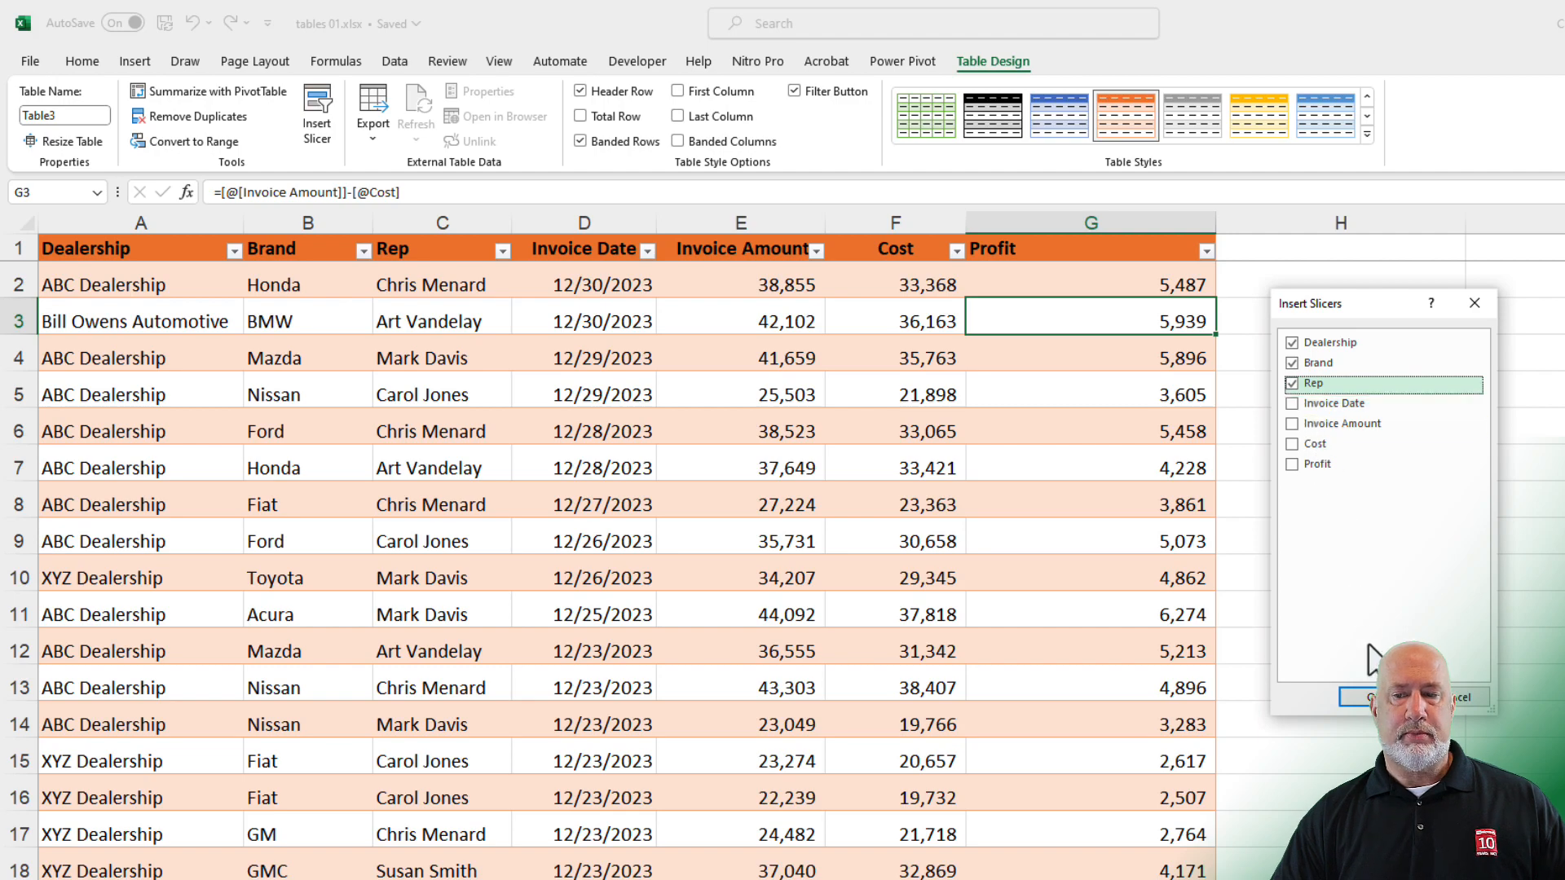
left_click(1357, 696)
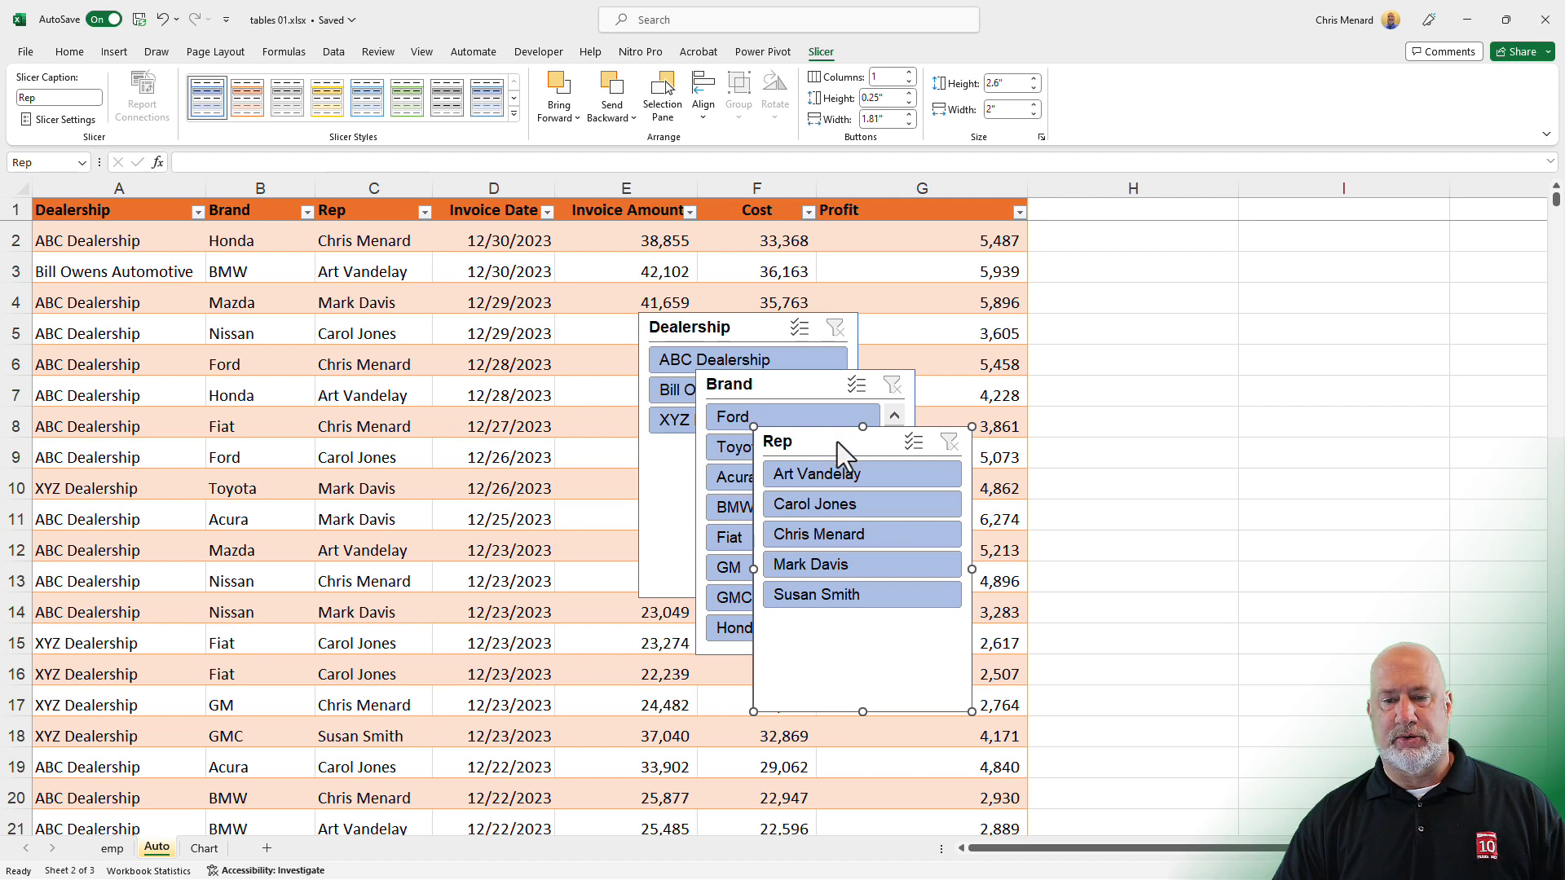
- Place the Rep slicer right of the table, Dealership beside it and Brand below them
left_click_drag(837, 441, 1299, 250)
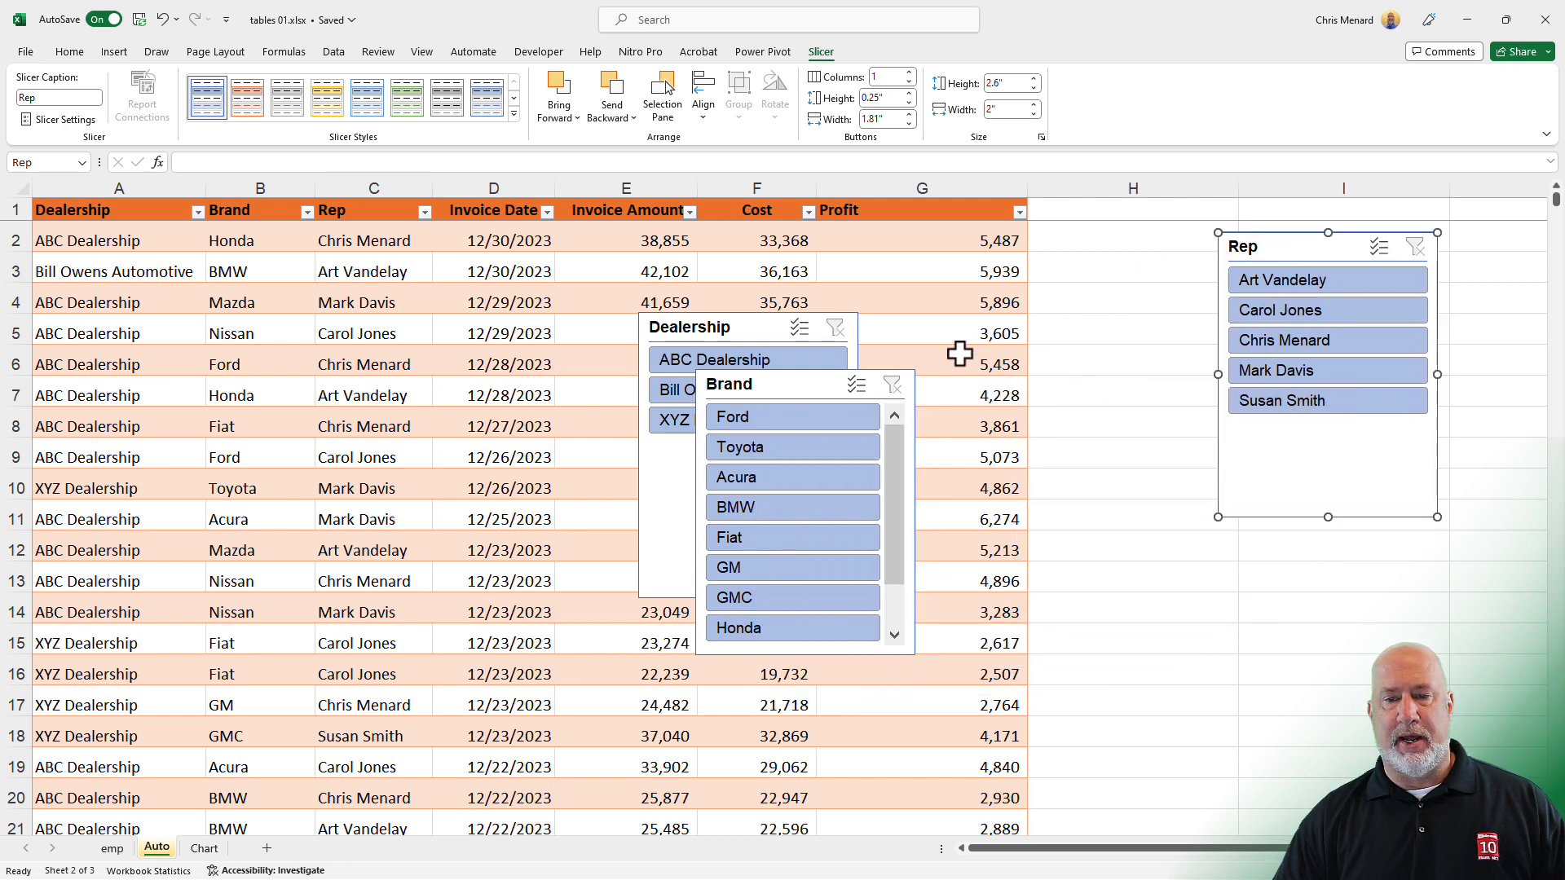
left_click_drag(966, 410, 1076, 404)
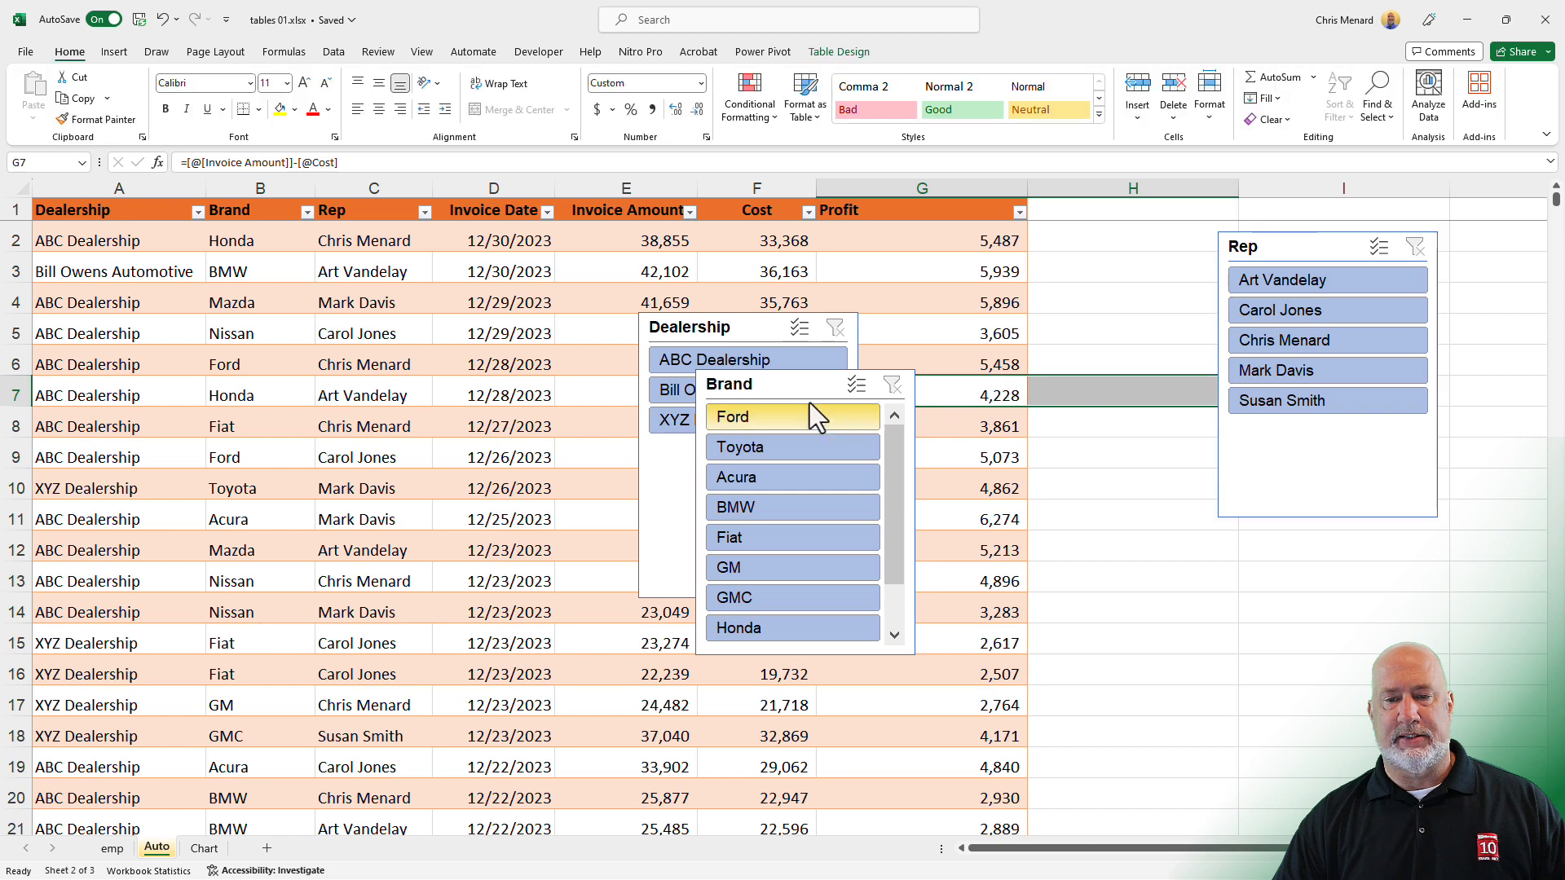
mouse_move(786, 392)
left_mouse_down()
mouse_move(1276, 549)
mouse_move(1310, 543)
left_mouse_up()
left_click_drag(734, 328, 1087, 245)
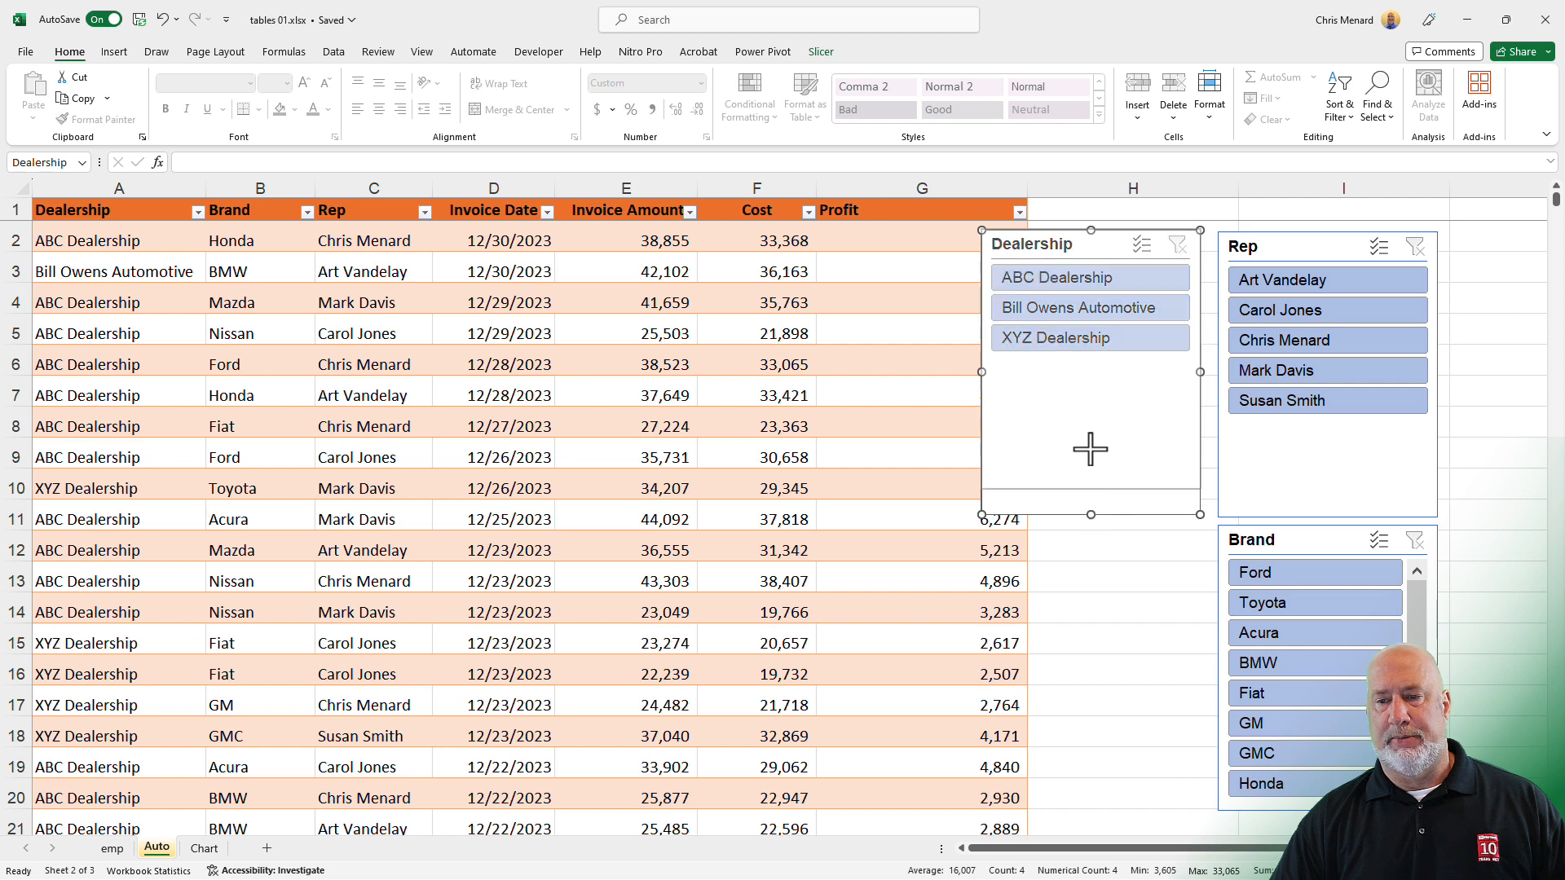
- Shorten the Dealership and Rep slicers to fit their items and move Brand up closer
left_click_drag(1093, 513, 1090, 380)
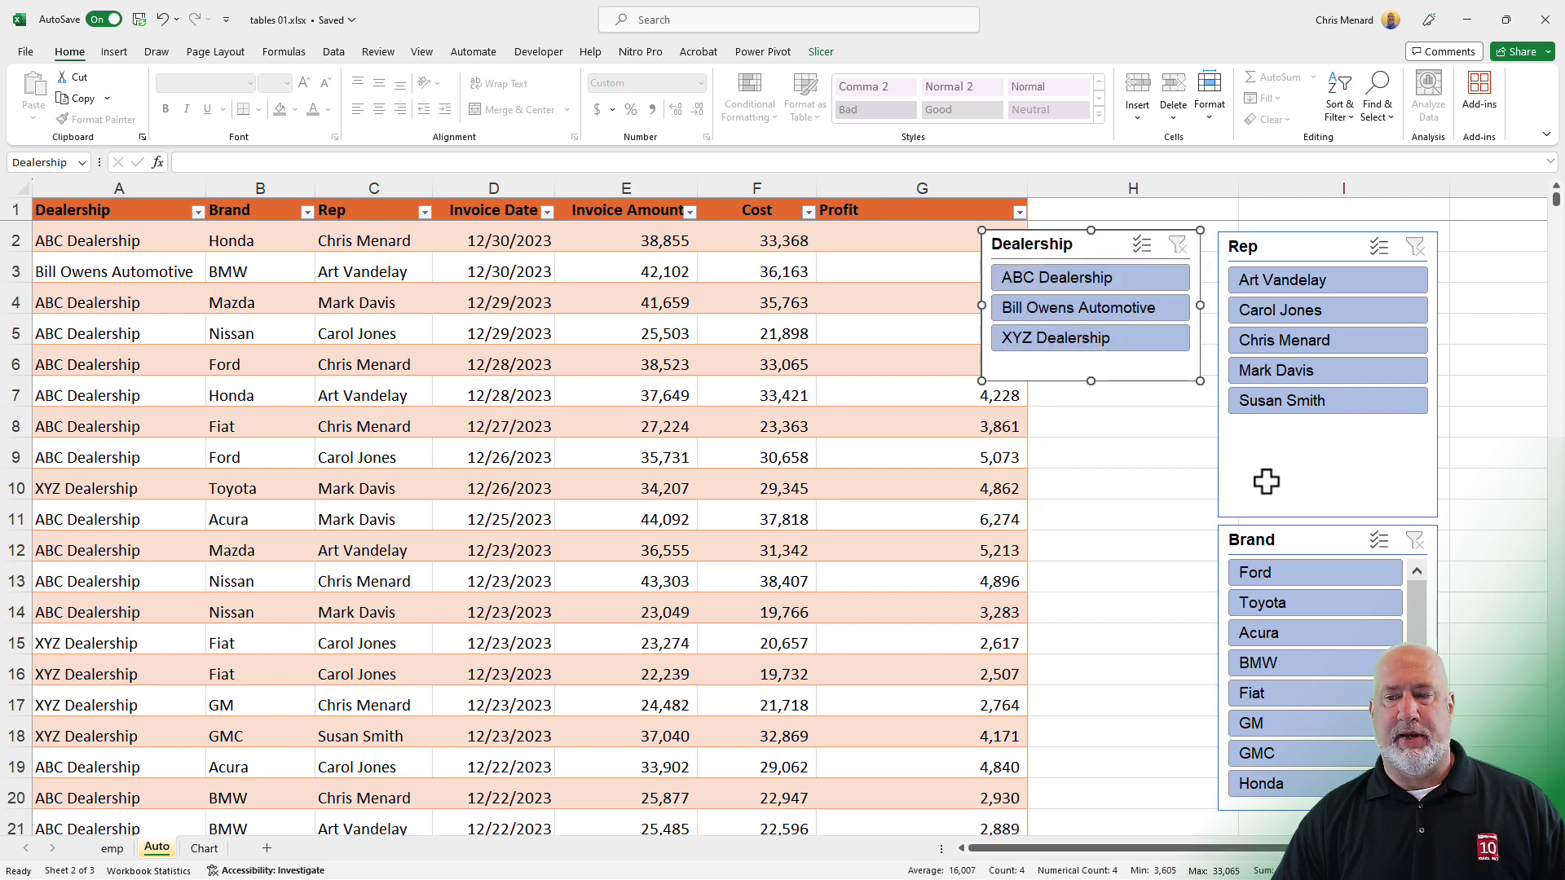
left_click(1318, 494)
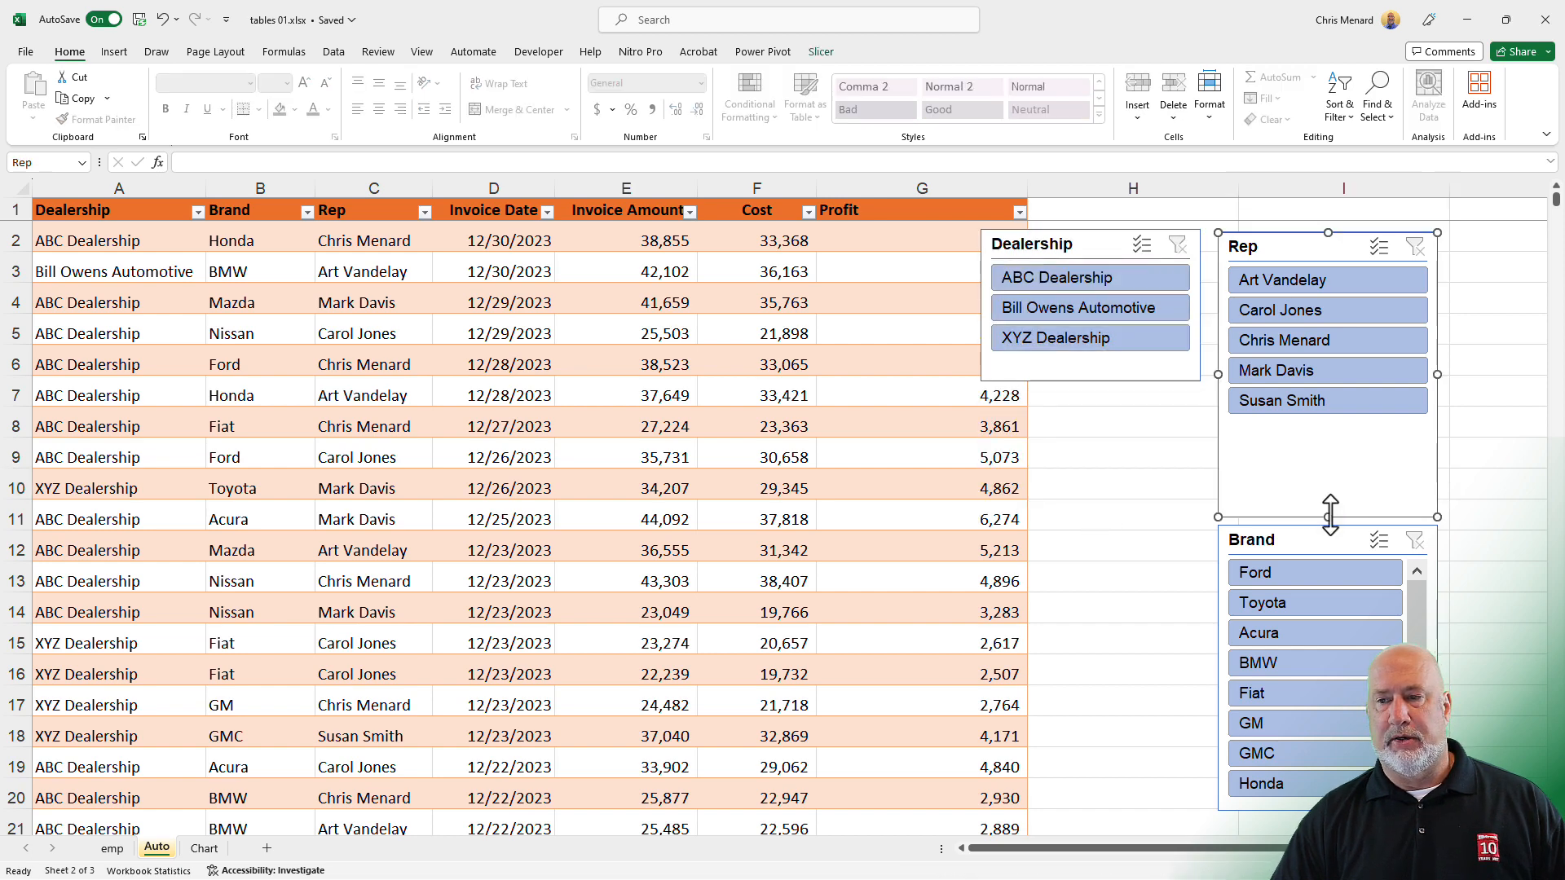
left_click_drag(1330, 514, 1329, 430)
left_click_drag(1298, 538, 1173, 485)
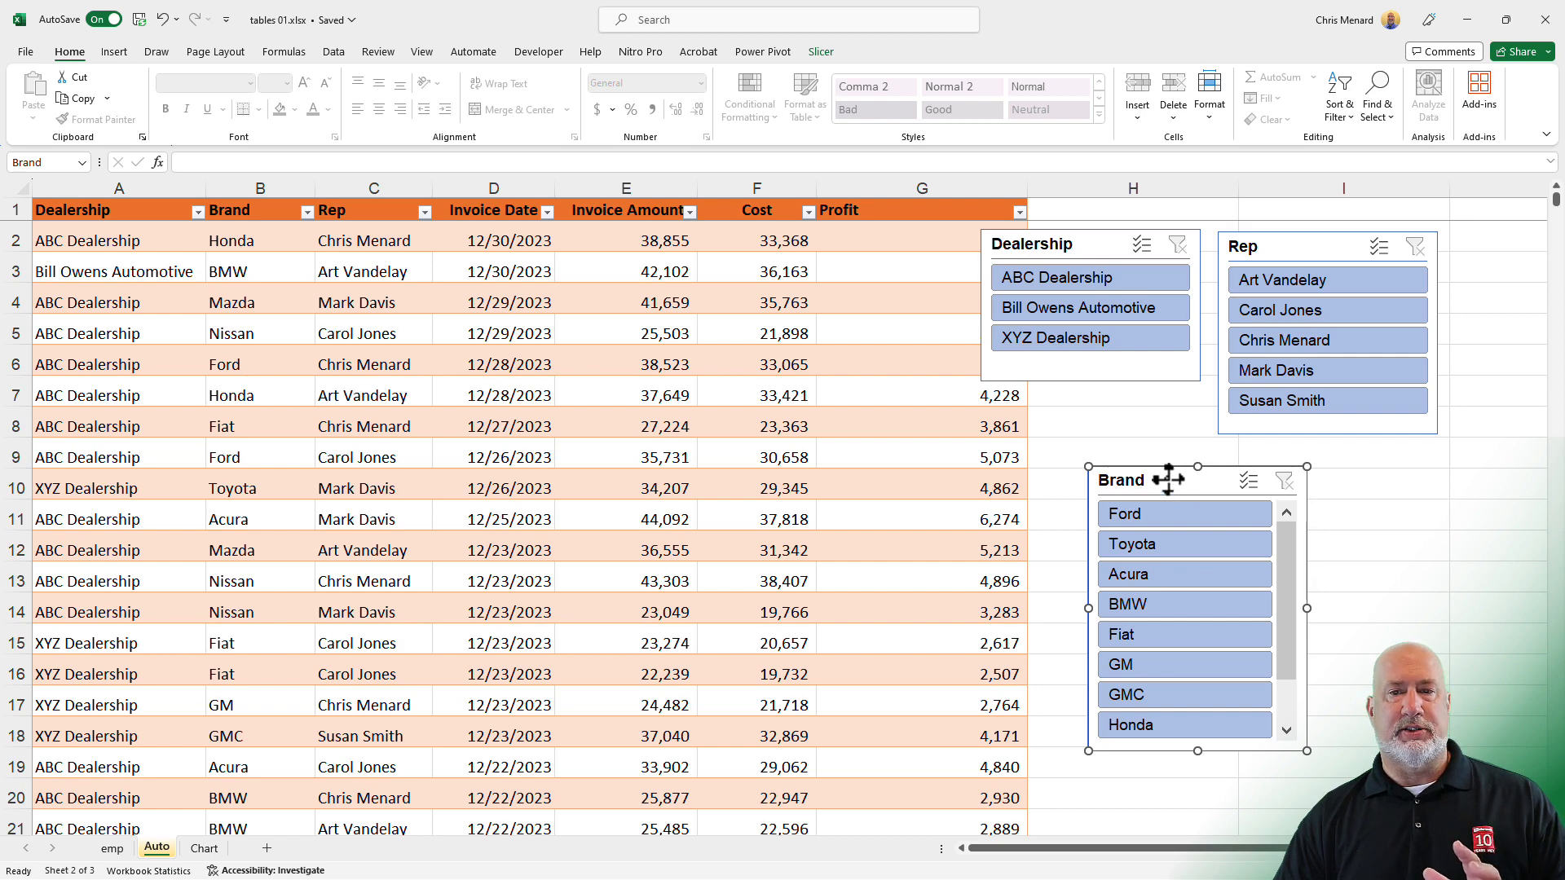
- Set the Brand slicer to 3 columns and widen it so full brand names show
left_click(824, 56)
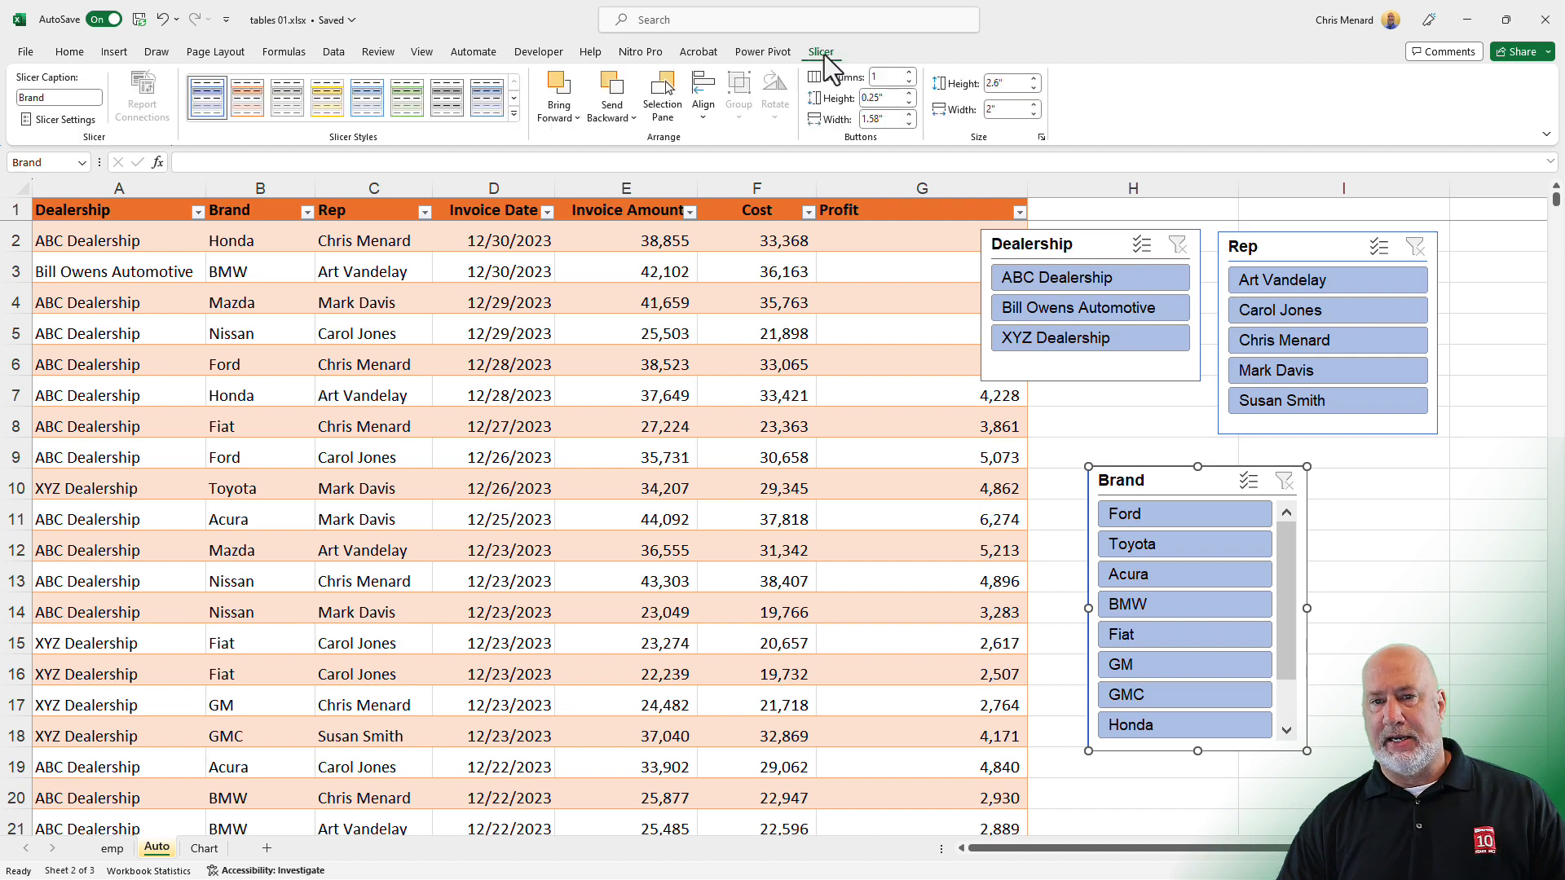
left_click(910, 78)
left_click(911, 76)
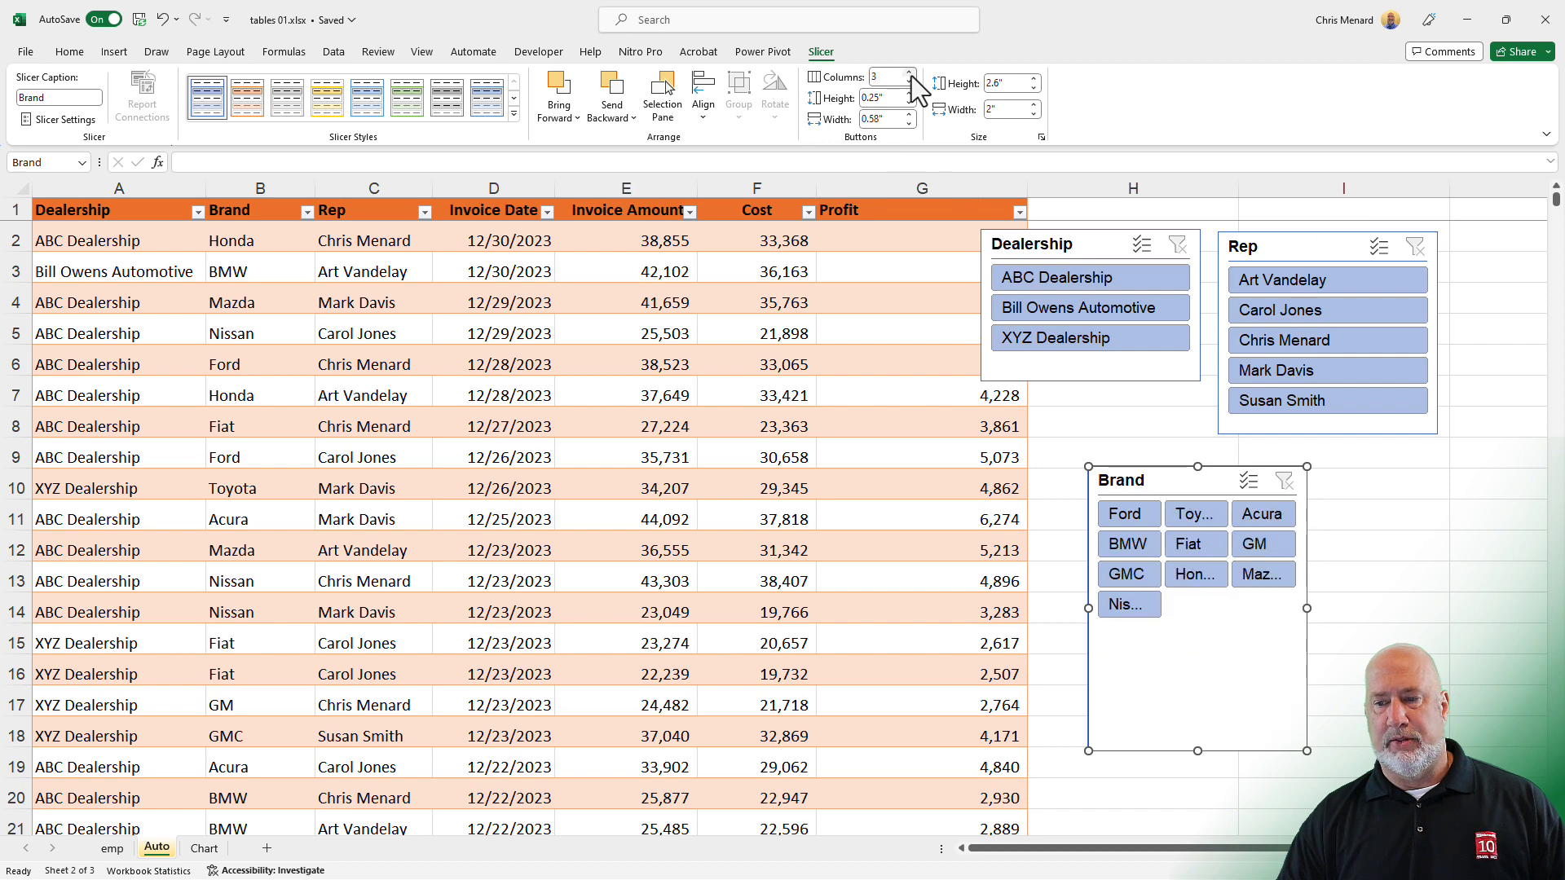
left_click_drag(1306, 609, 1499, 606)
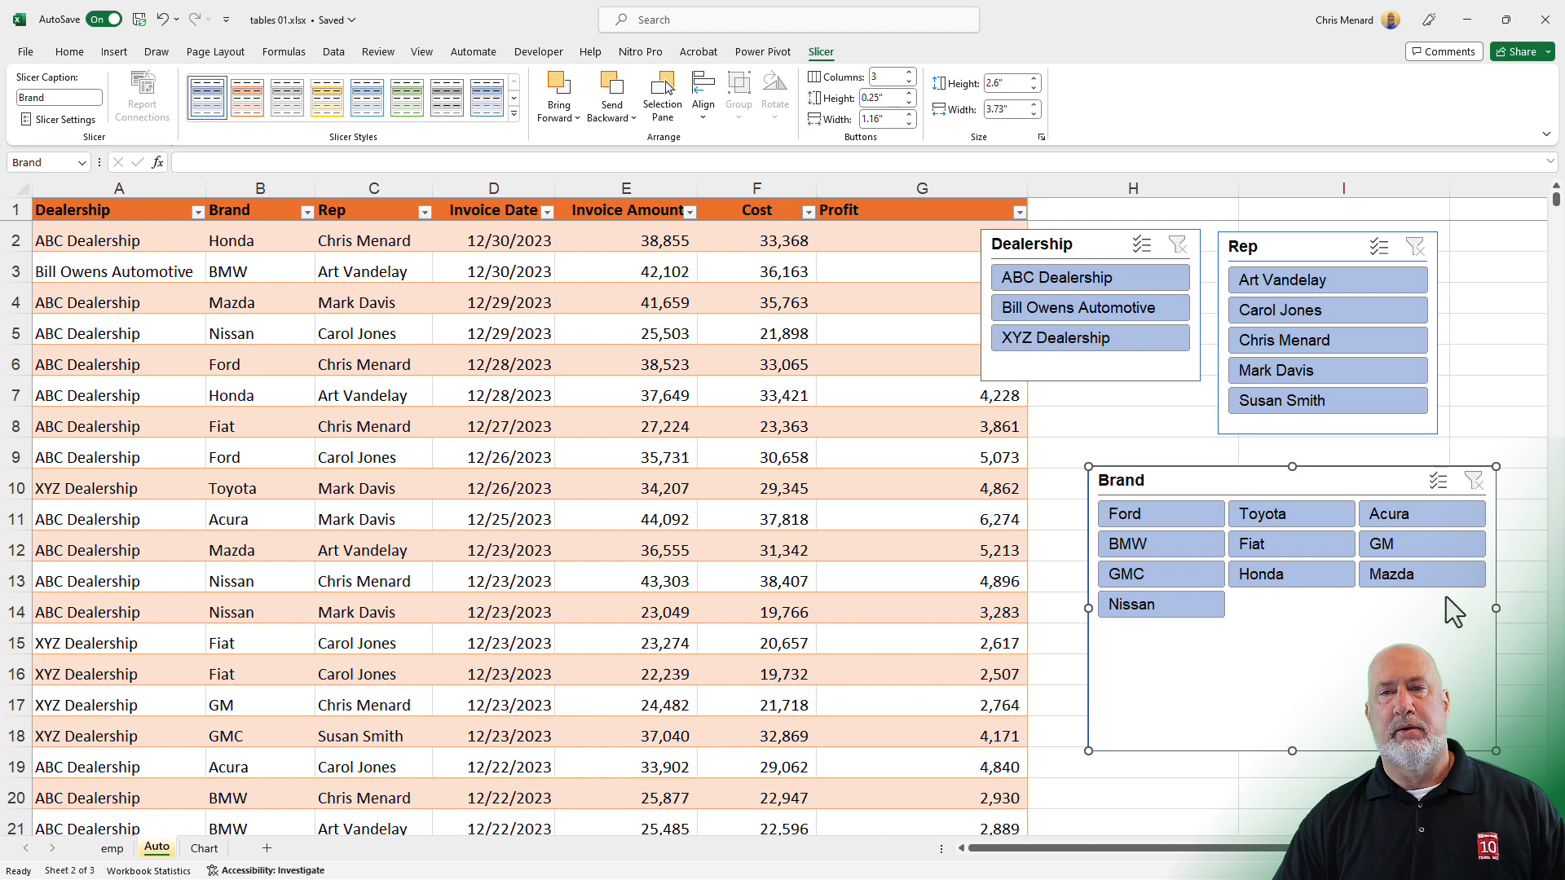
- Nudge the Rep and Dealership slicers right so they line up
left_click_drag(1301, 255, 1368, 253)
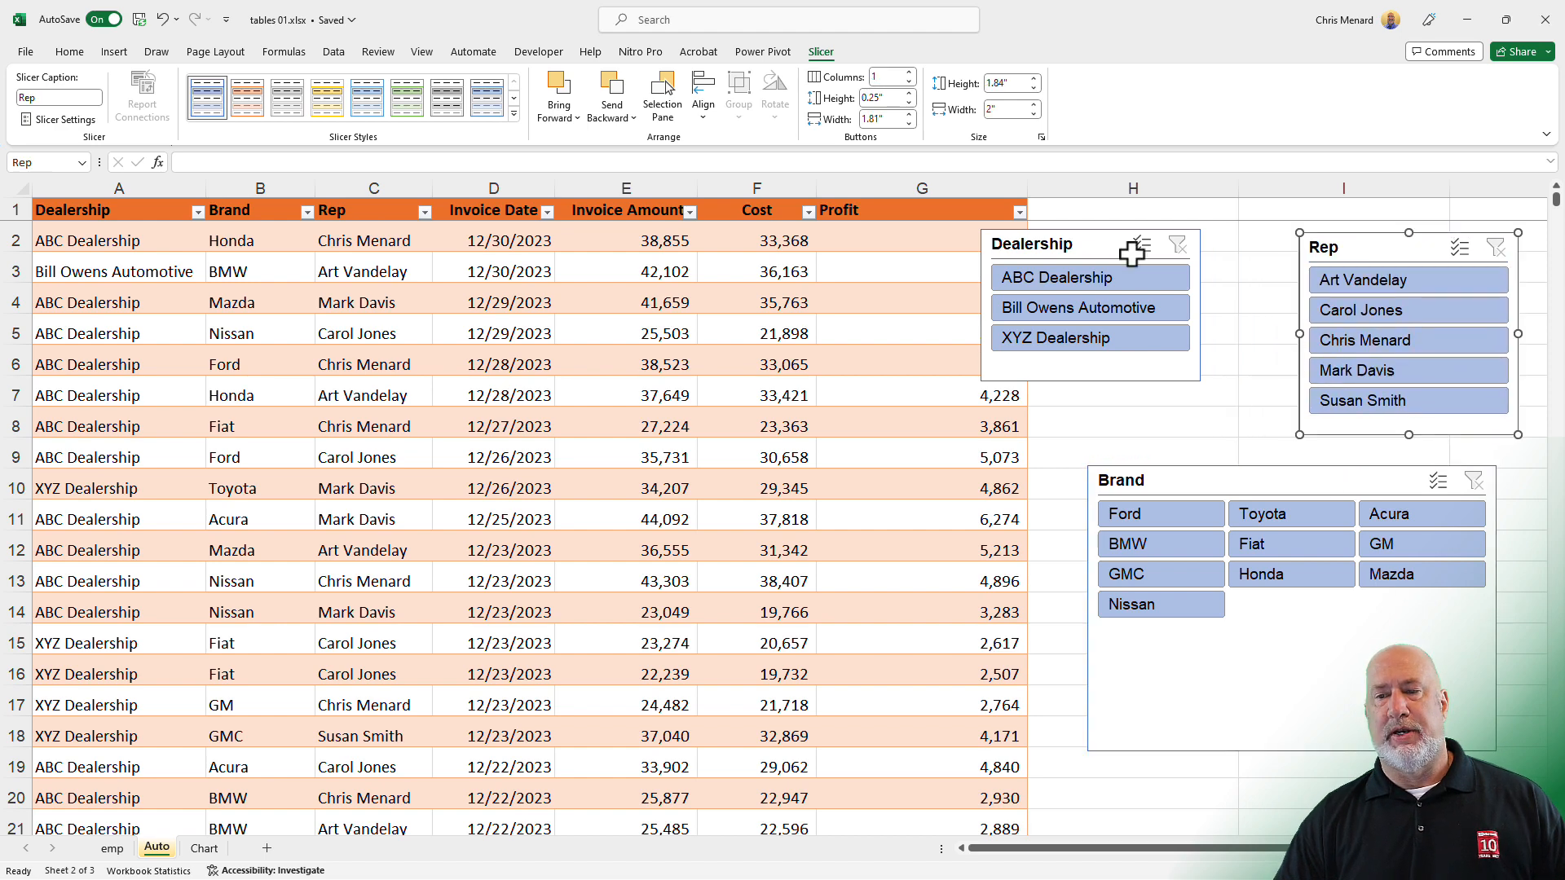
left_click_drag(1076, 253, 1164, 257)
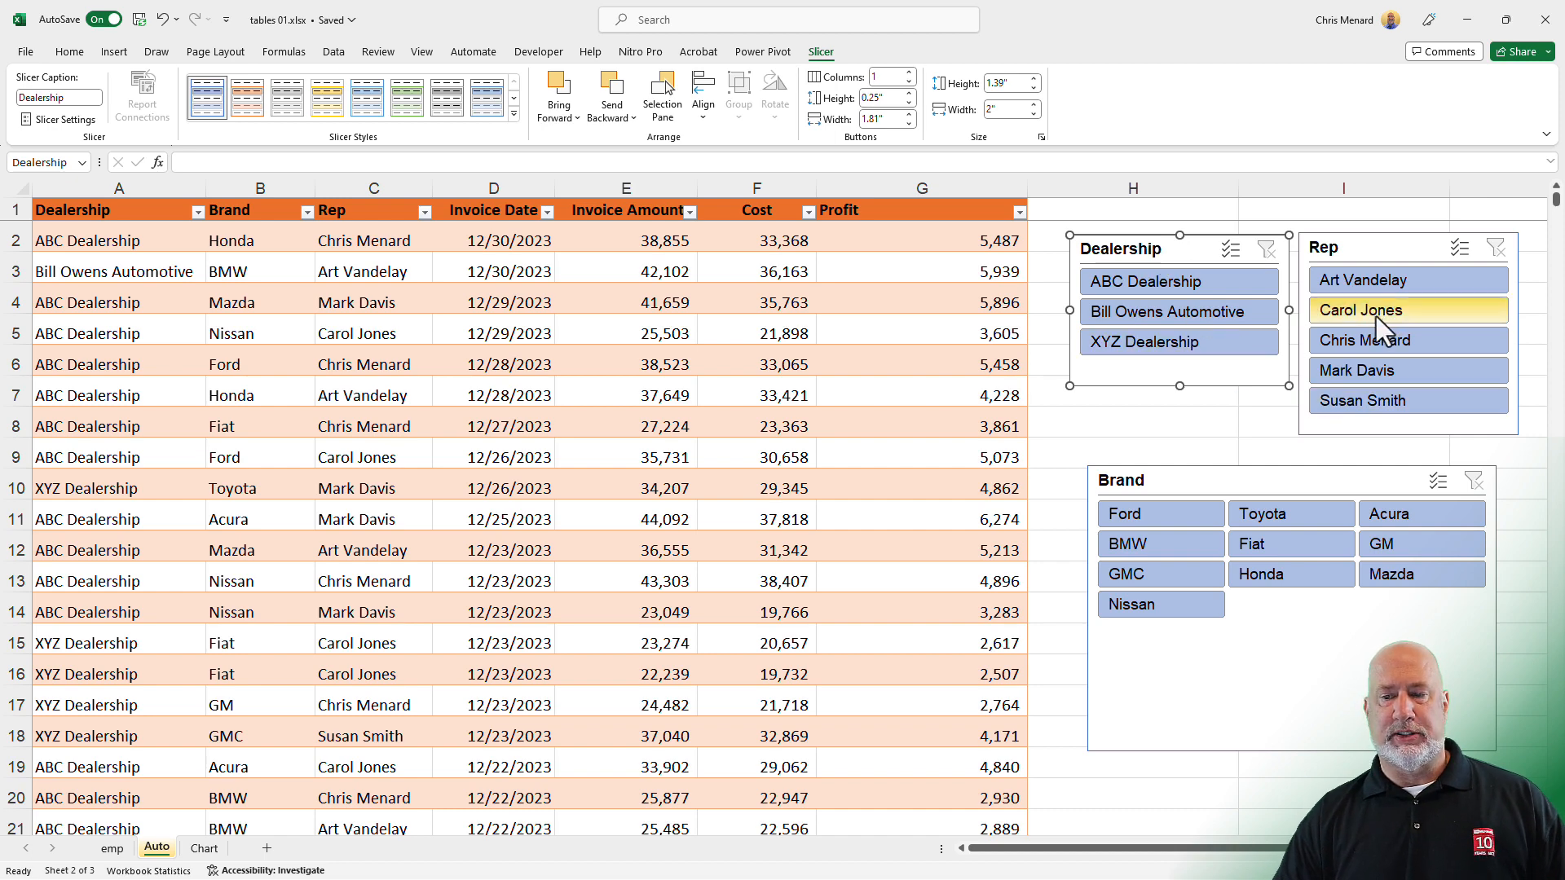
- Filter to Honda, ABC Dealership and Chris Menard, then clear the Rep filter
left_click(1280, 581)
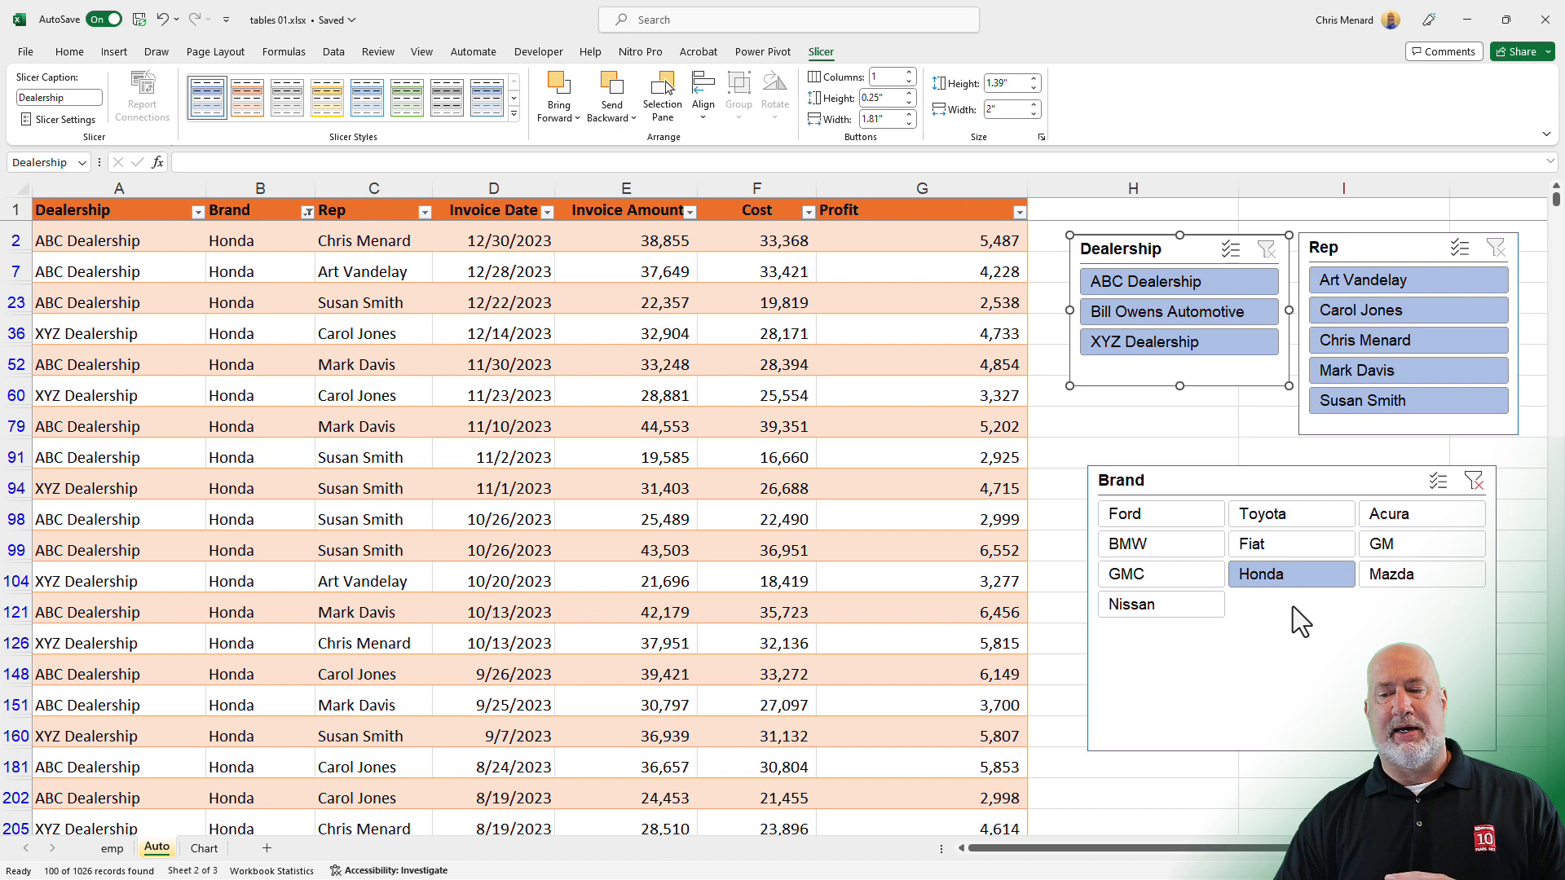
left_click(1164, 285)
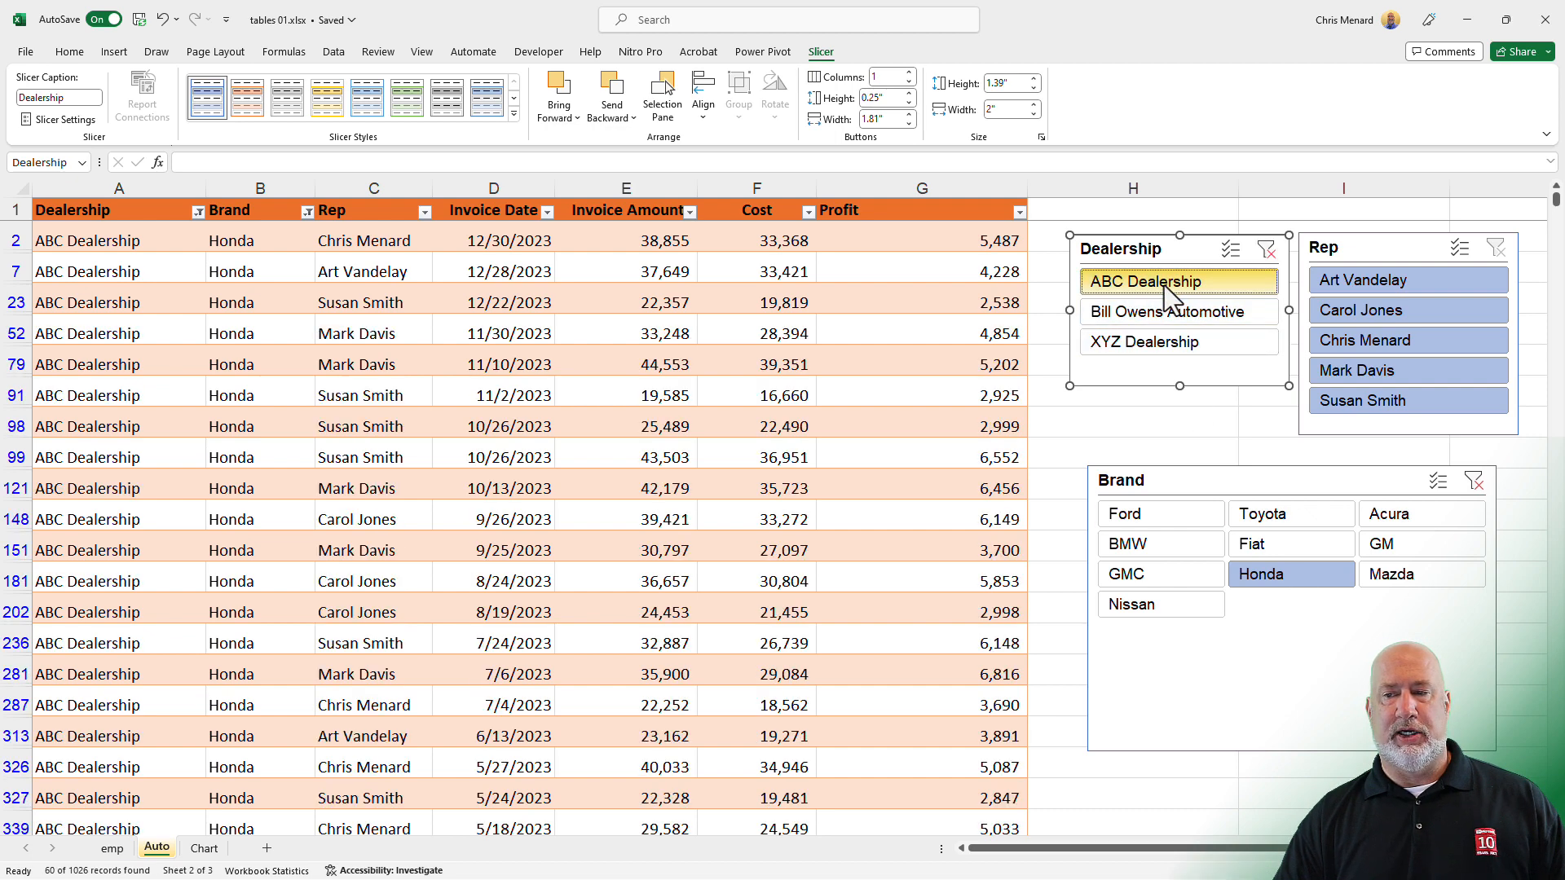
left_click(1397, 340)
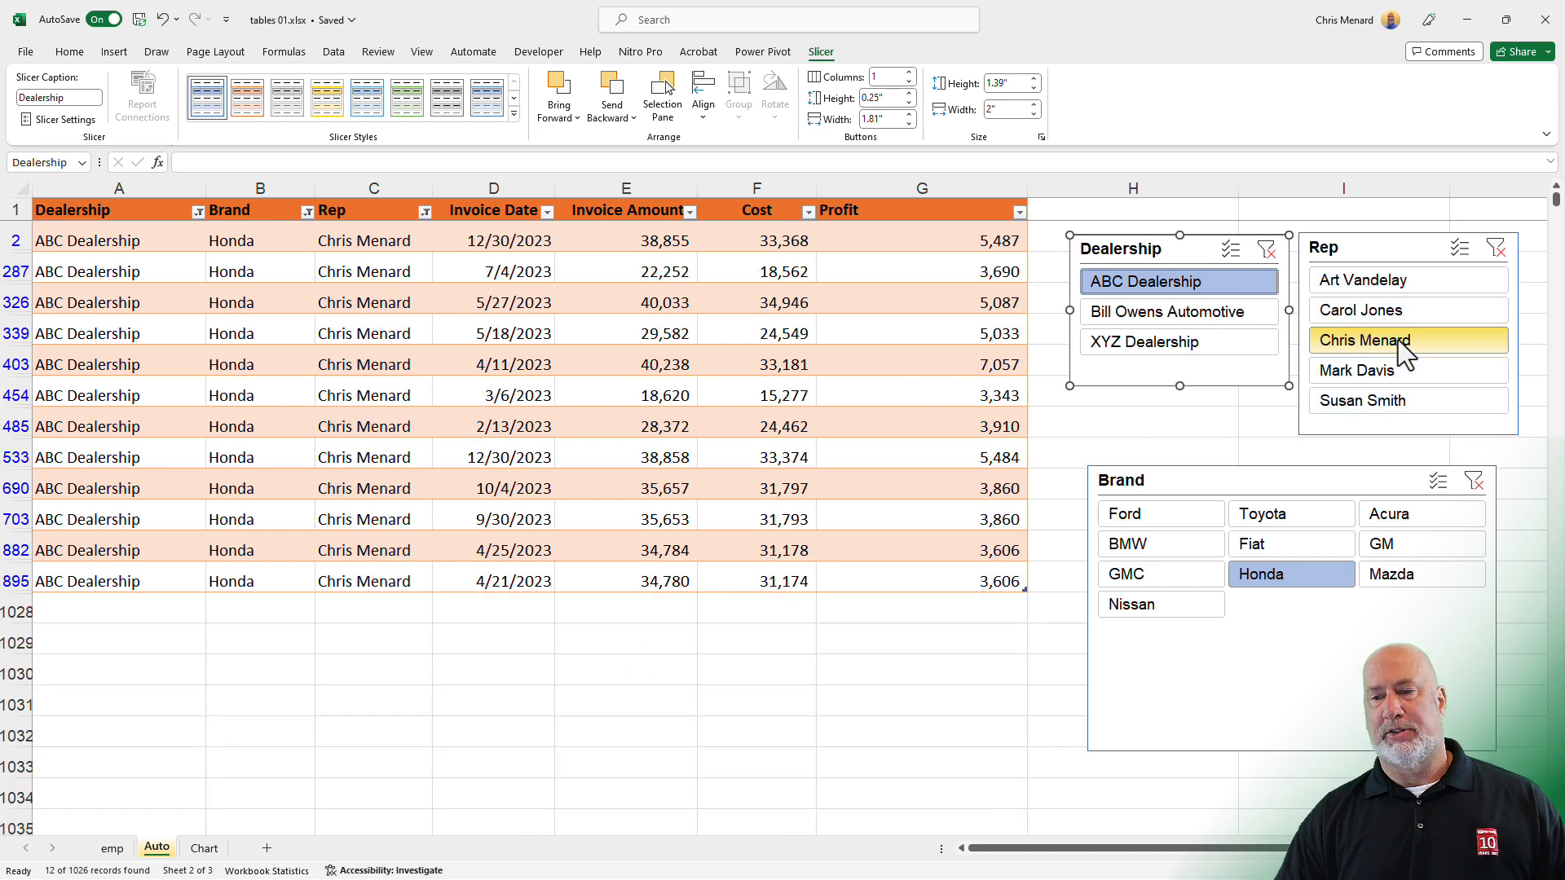
left_click(1495, 251)
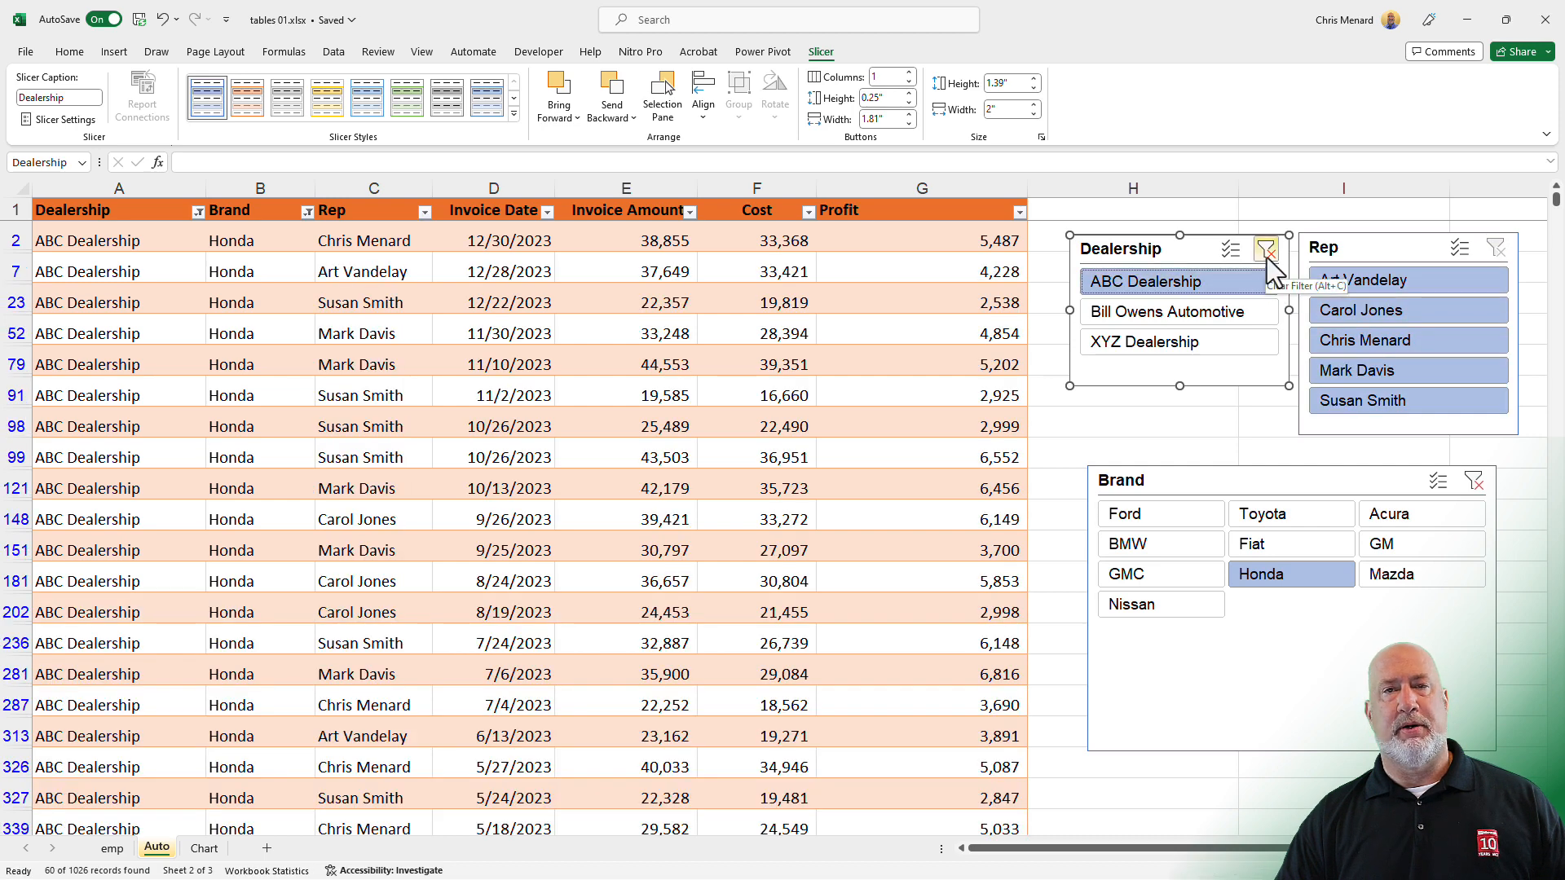
- Clear the Dealership filter and filter the table to GM sales only
left_click(1267, 259)
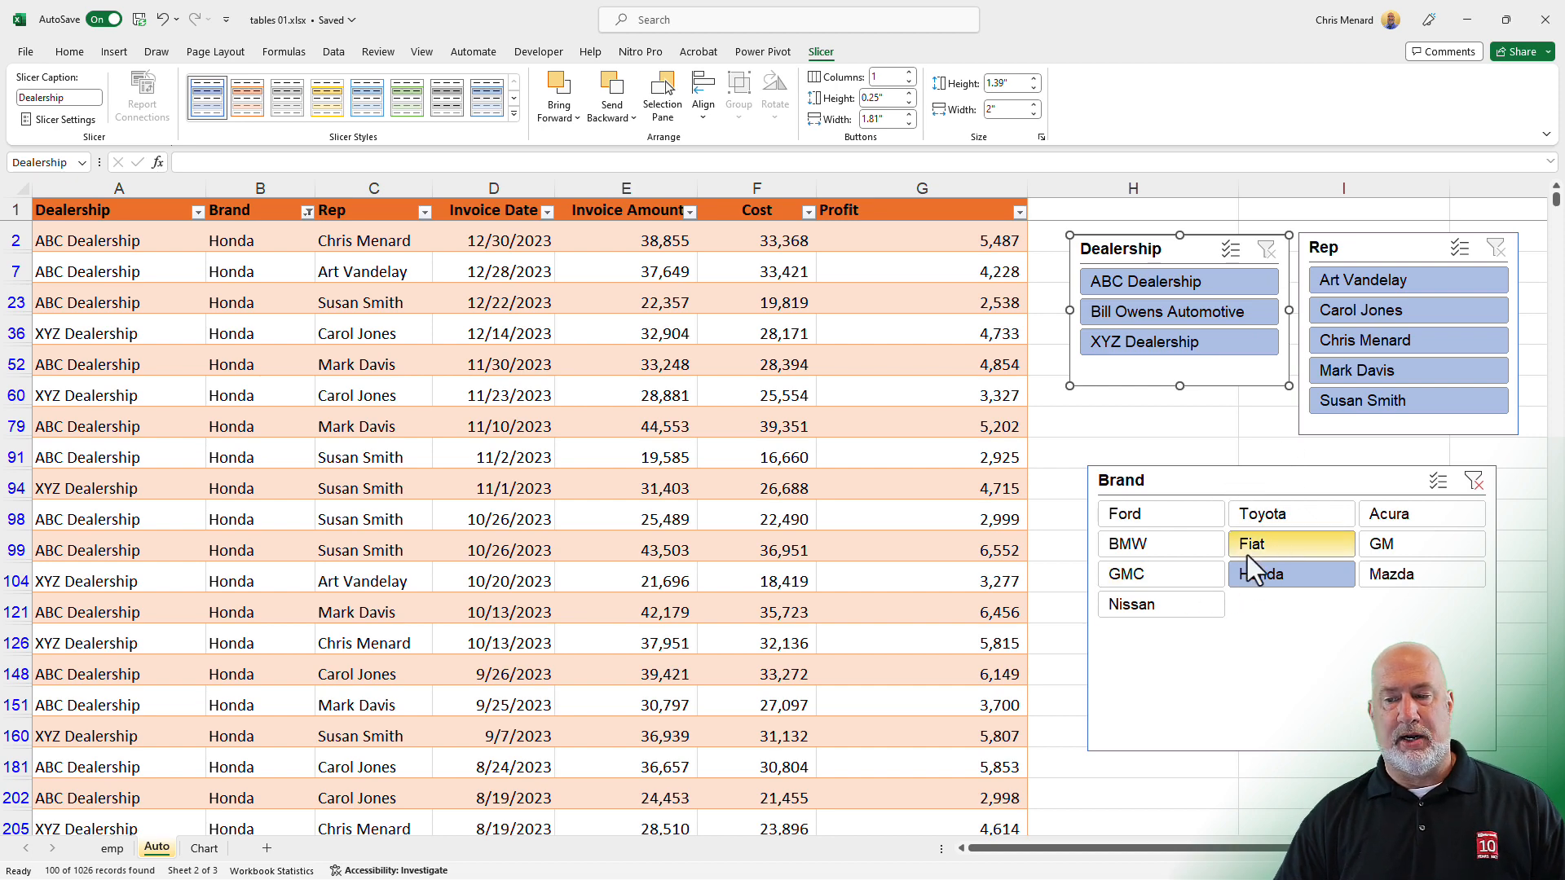
left_click(1407, 544, "ctrl")
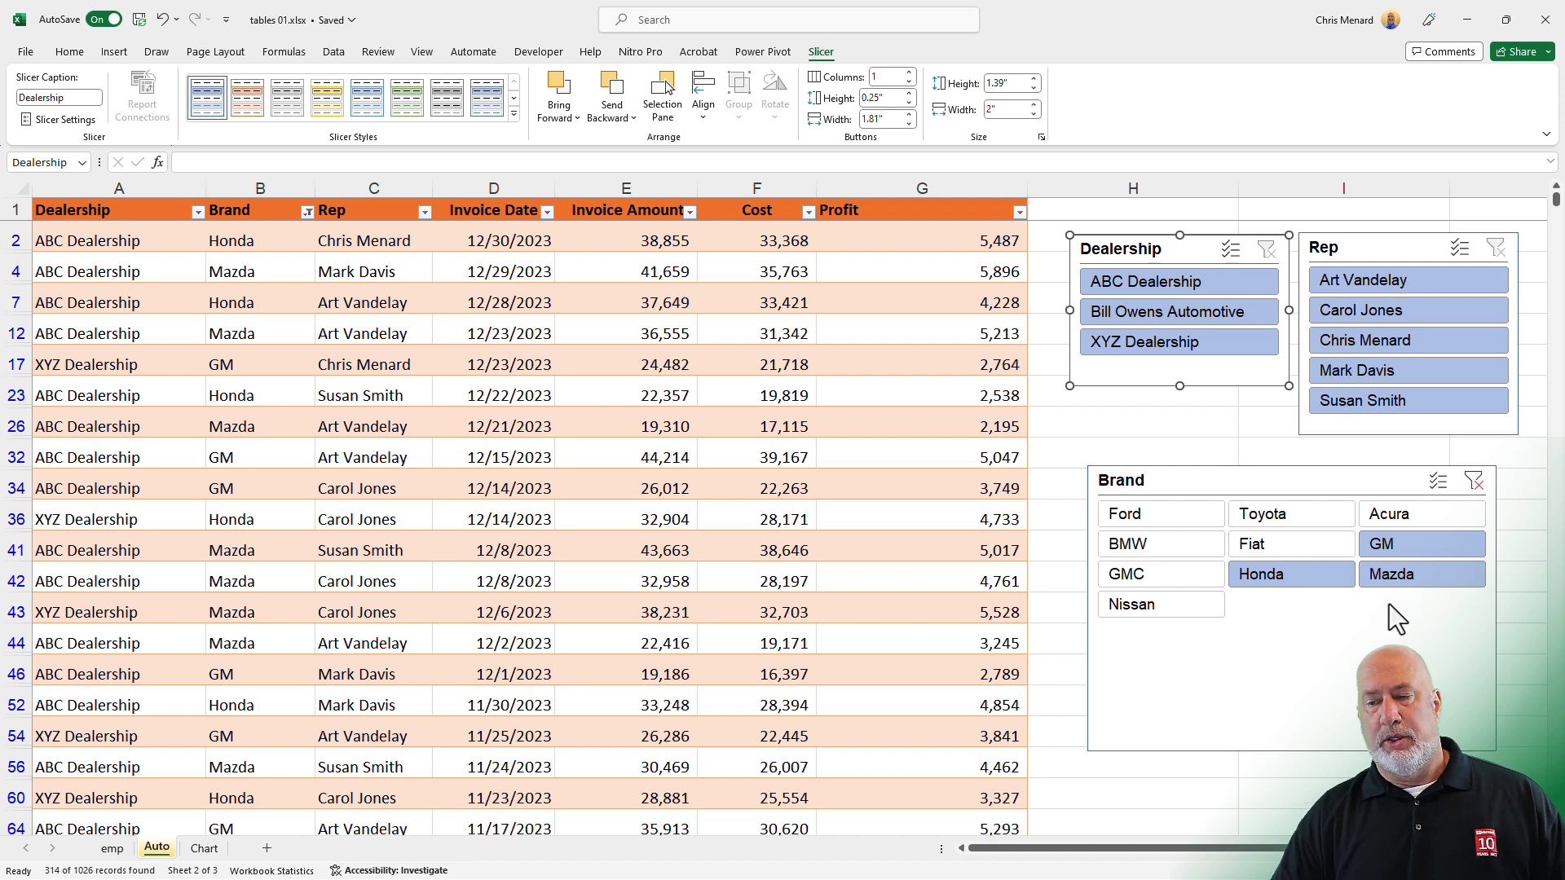
left_click(1411, 547)
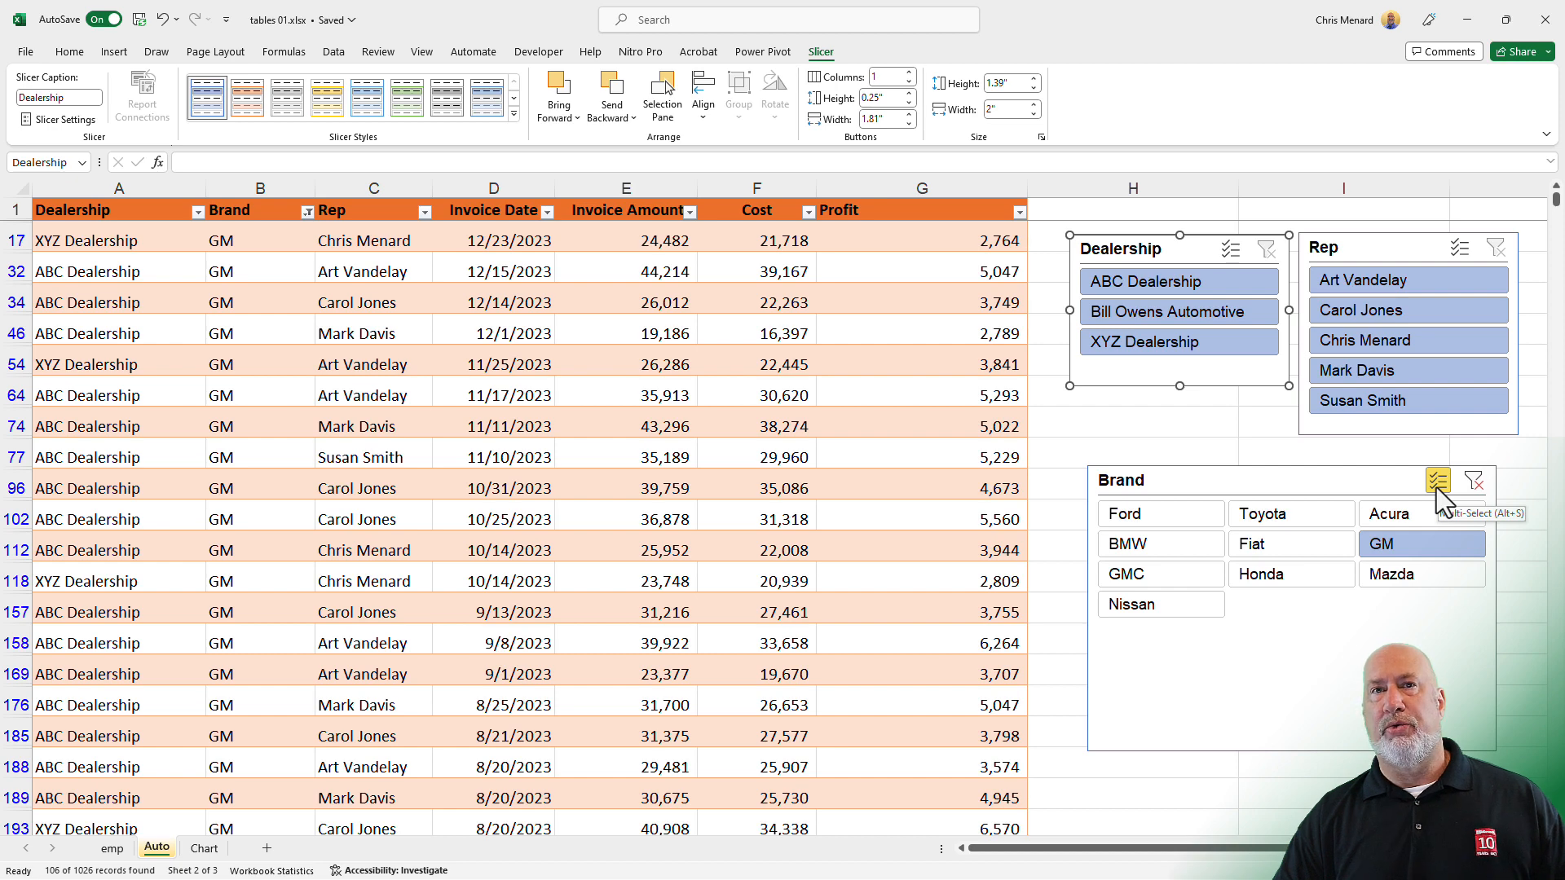
- Add Mazda, Honda and Ford to the Brand filter alongside GM (422 of 1026 records)
left_click(1409, 582)
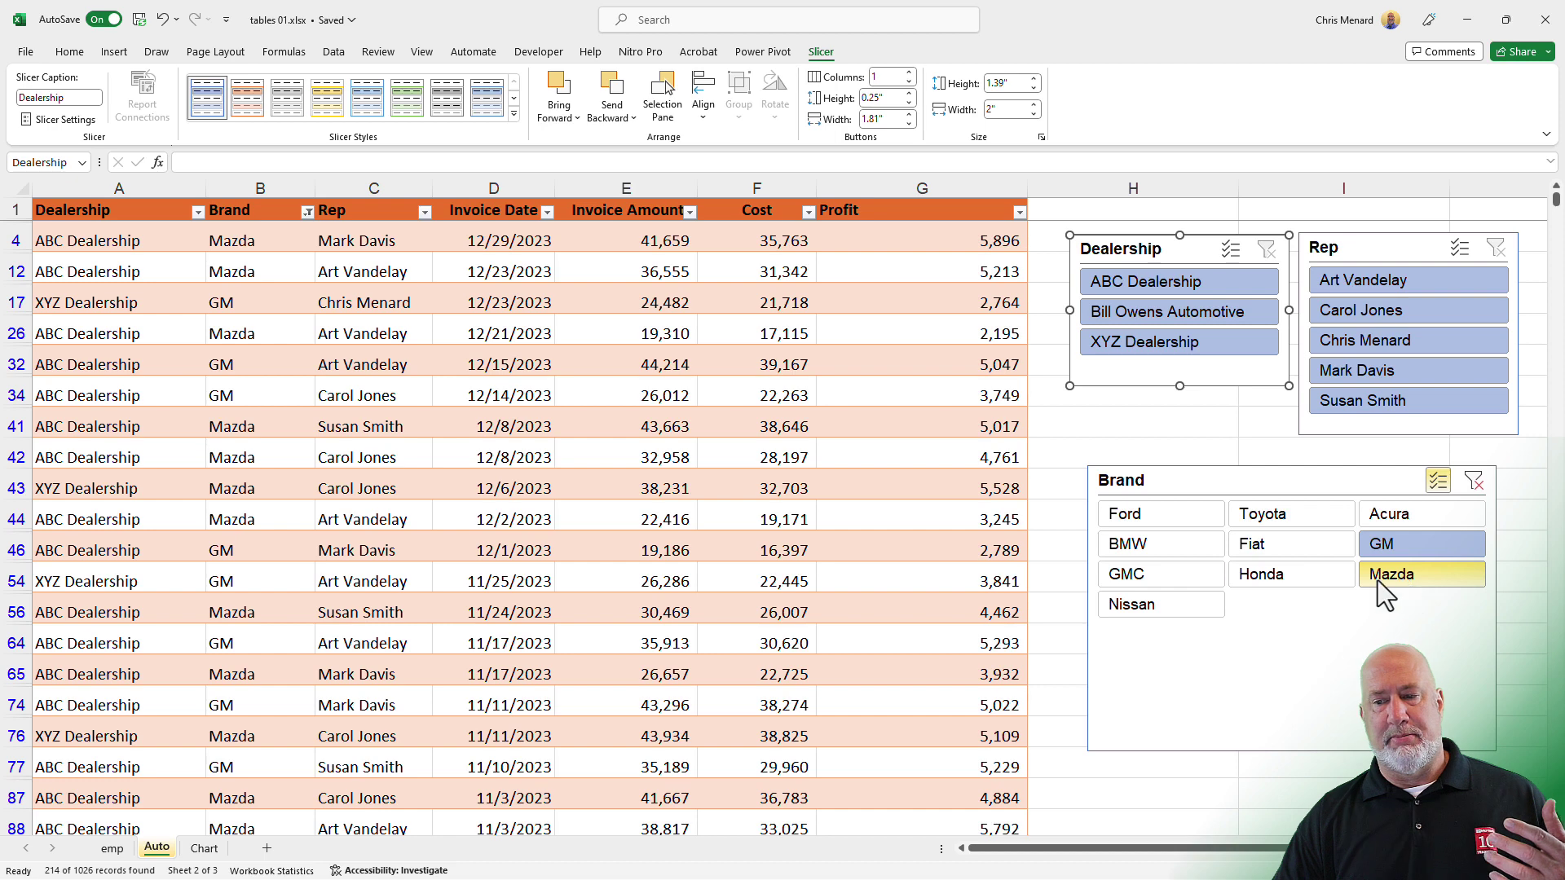
left_click(1269, 580)
left_click(1153, 516)
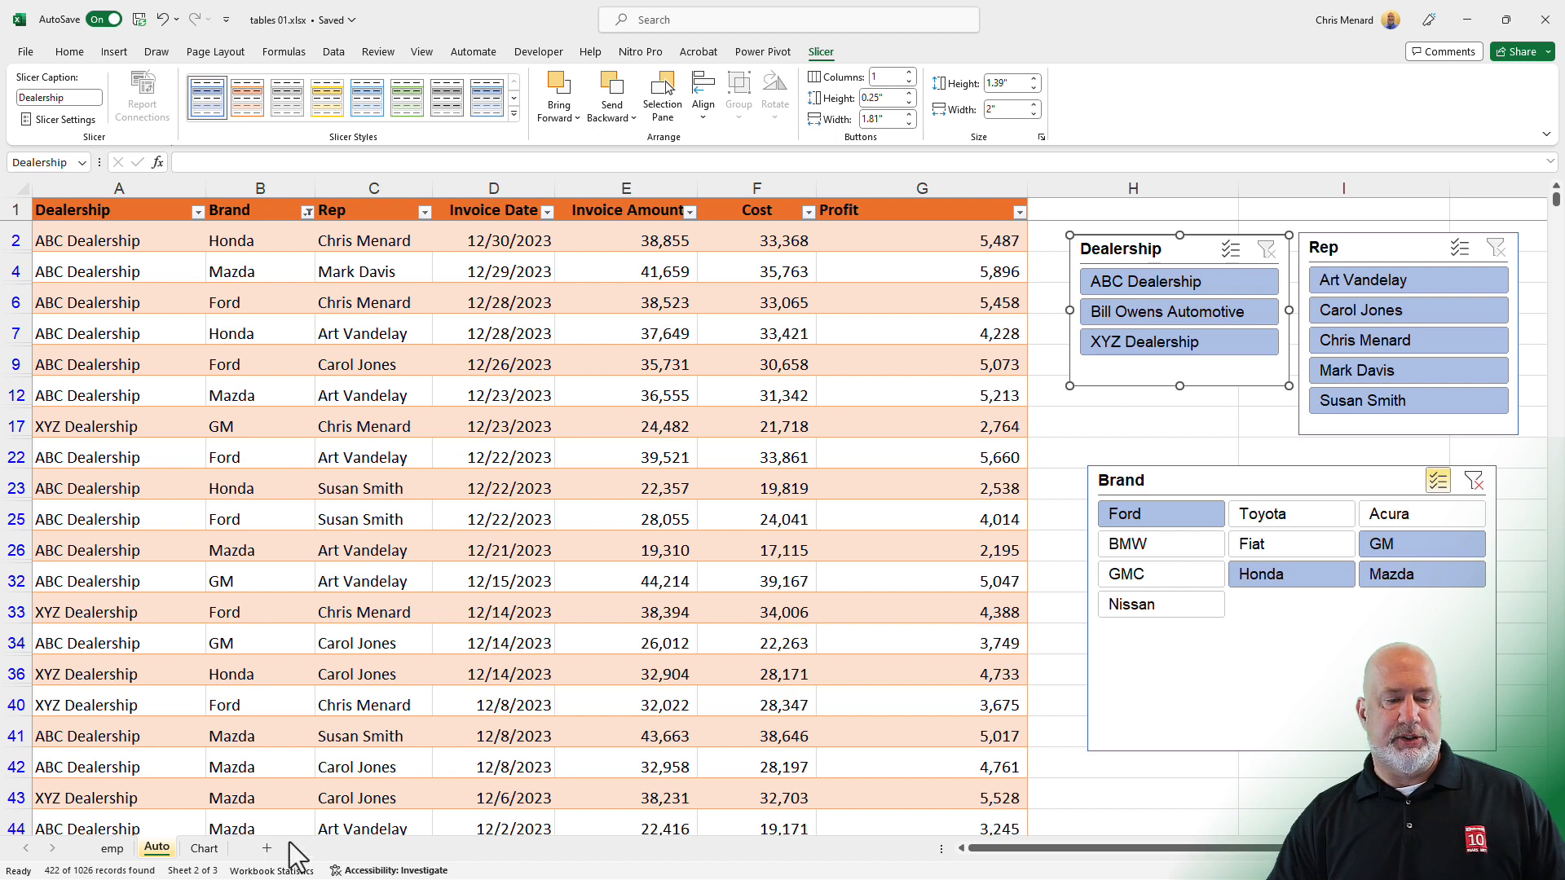
- On the Chart sheet, insert a clustered column chart of the candy bar data and move it beside the data
left_click(205, 848)
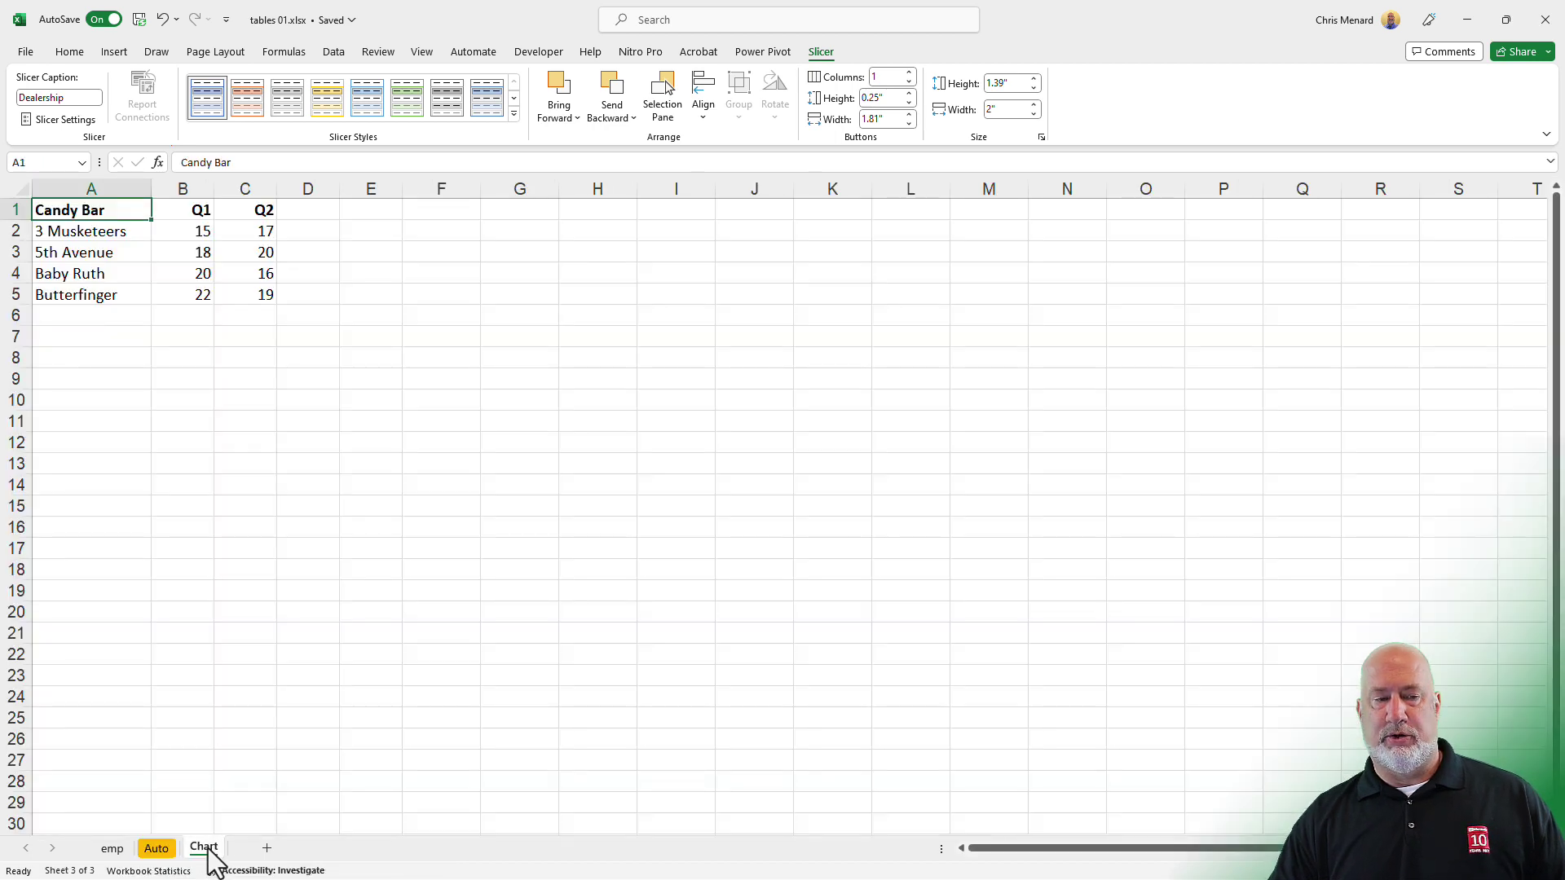
left_click(200, 227)
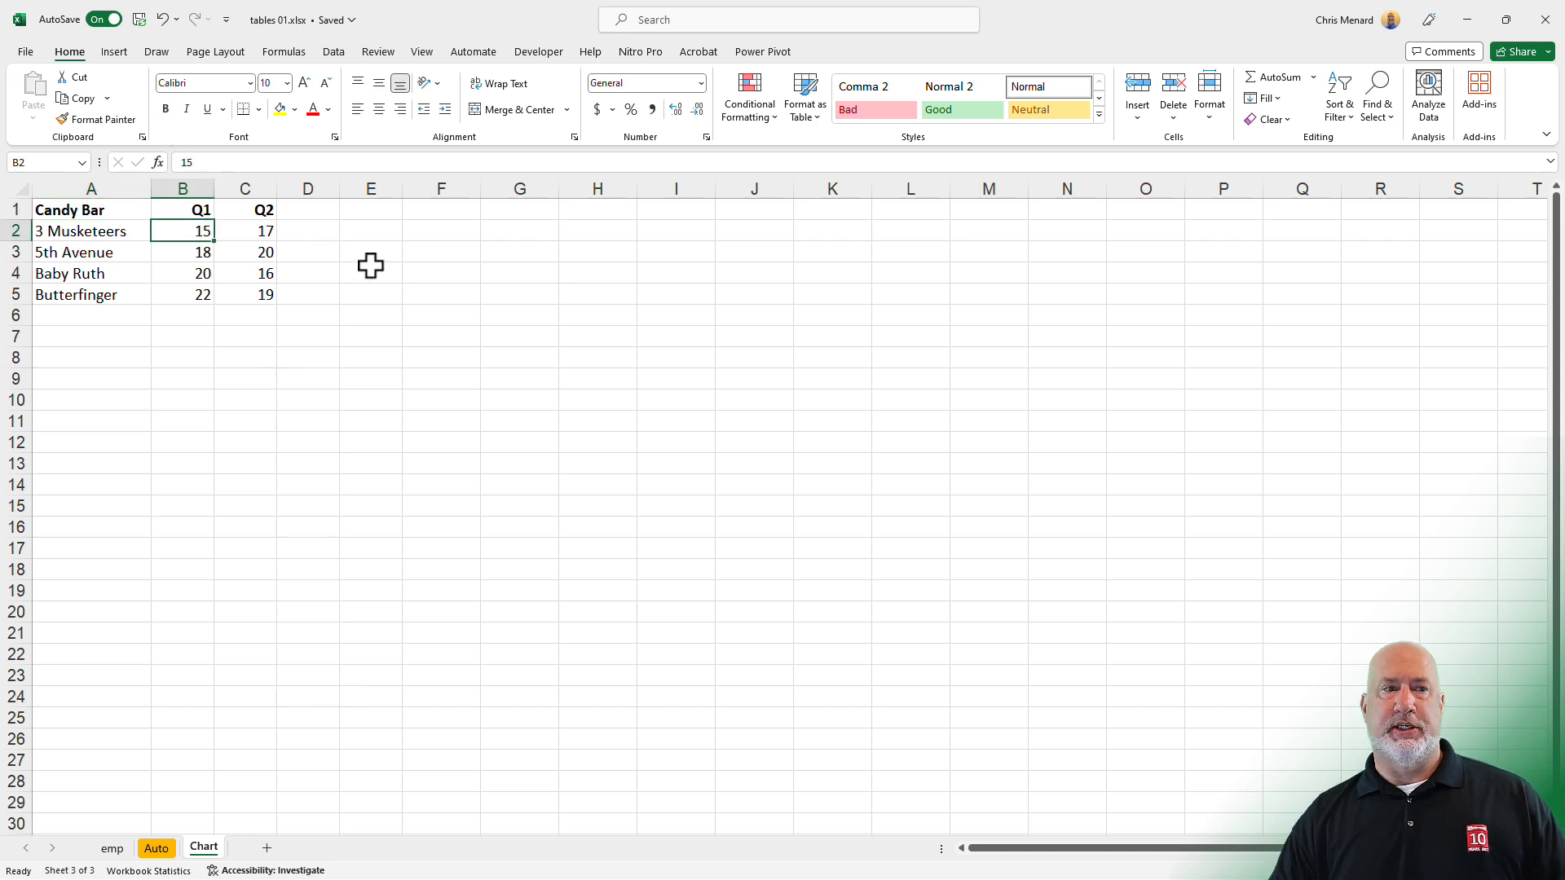
left_click(113, 51)
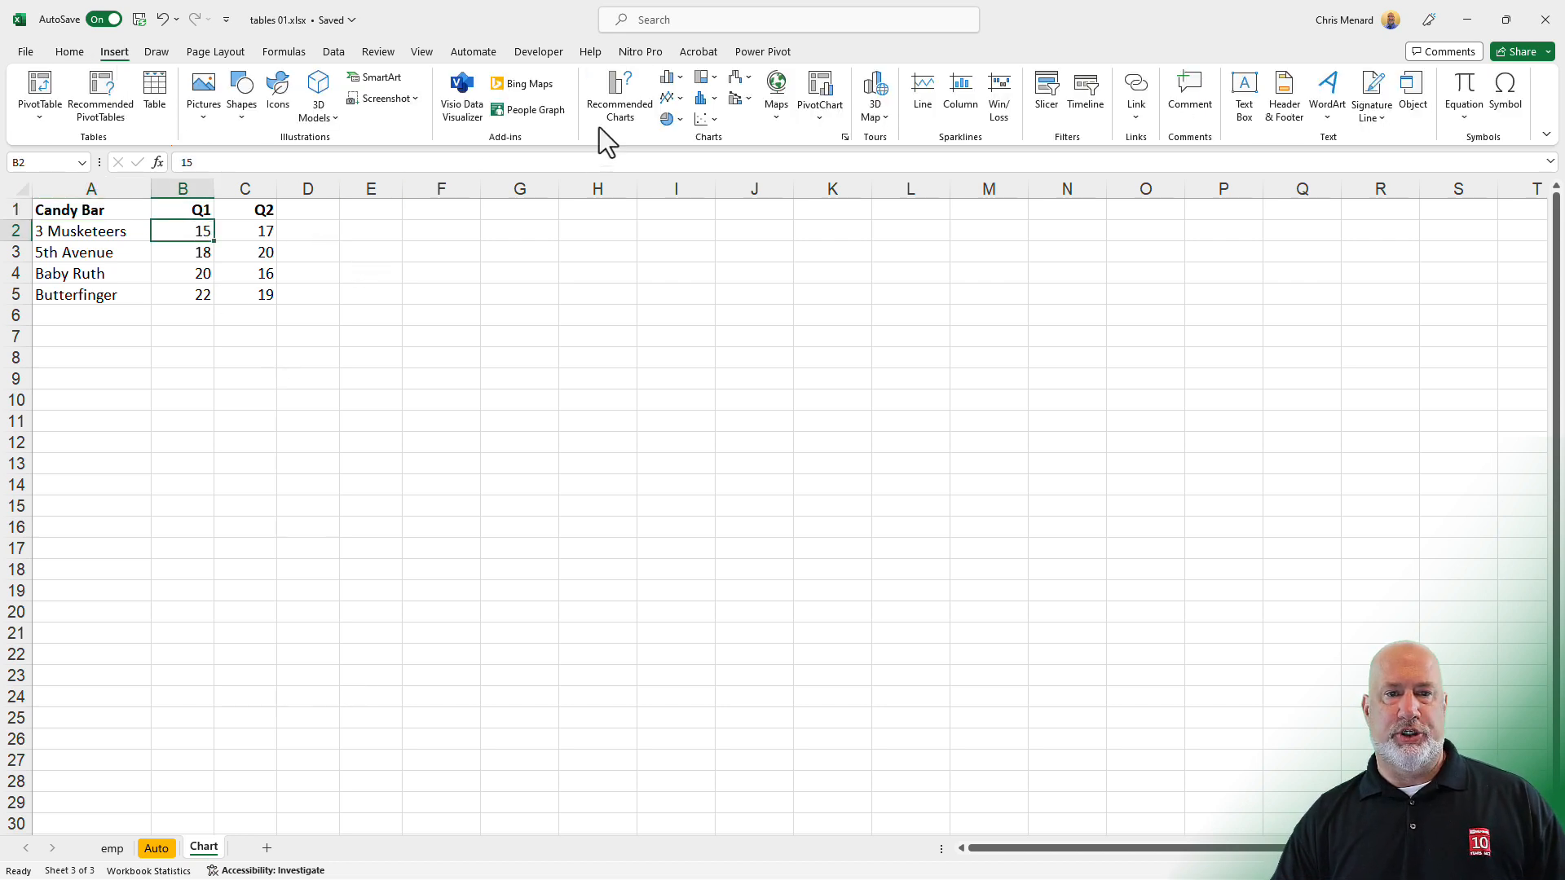
left_click(670, 86)
left_click(680, 187)
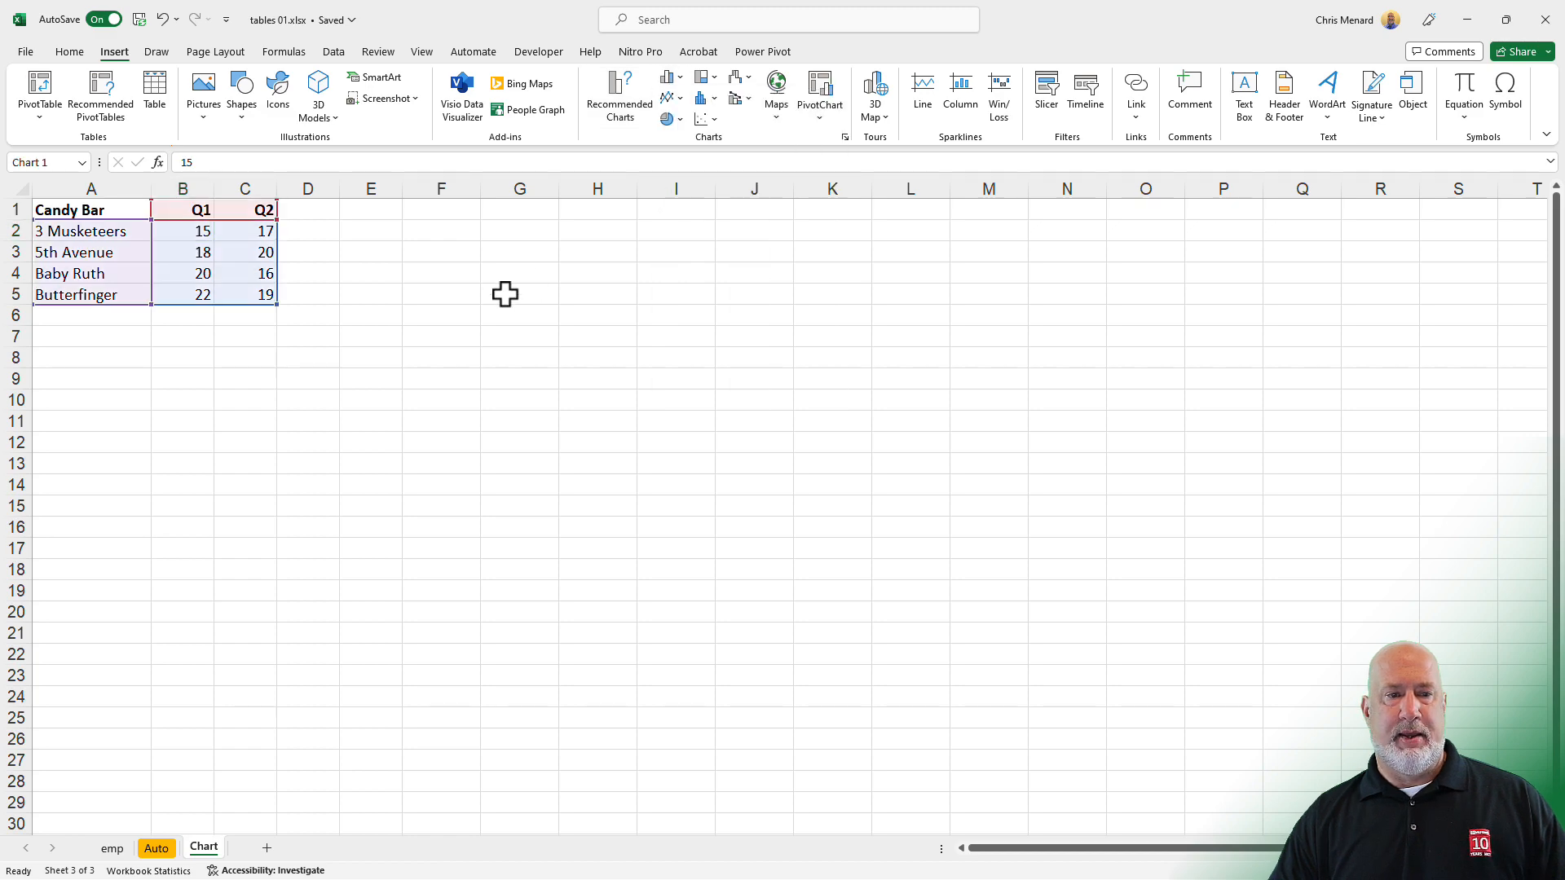
left_click_drag(590, 367, 465, 259)
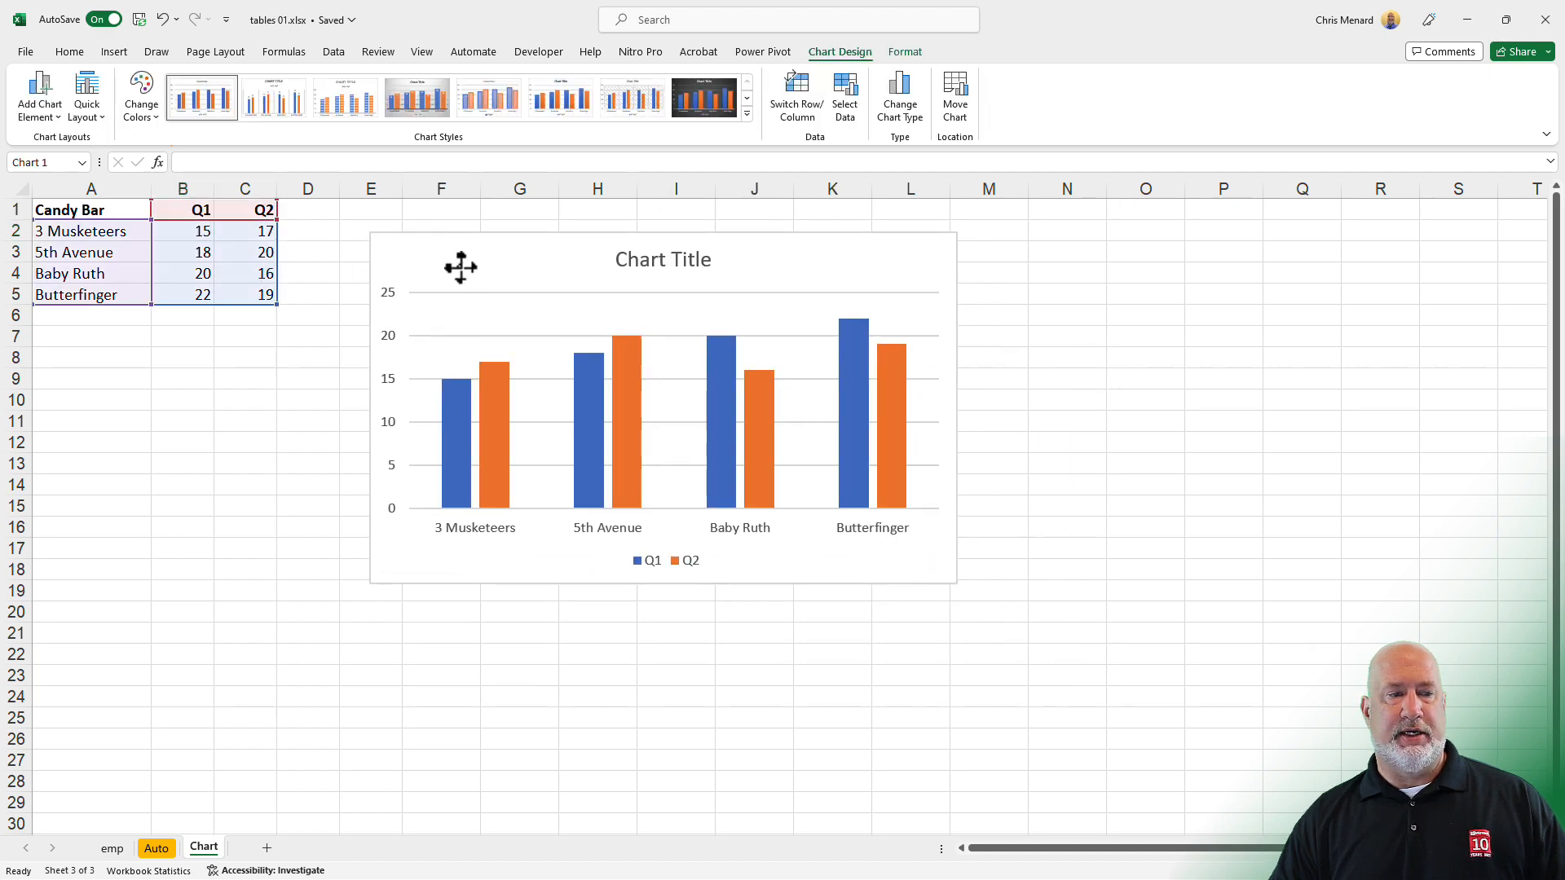
- Enter Kit Kat in A6, then undo the entry and the trial chart
left_click(93, 321)
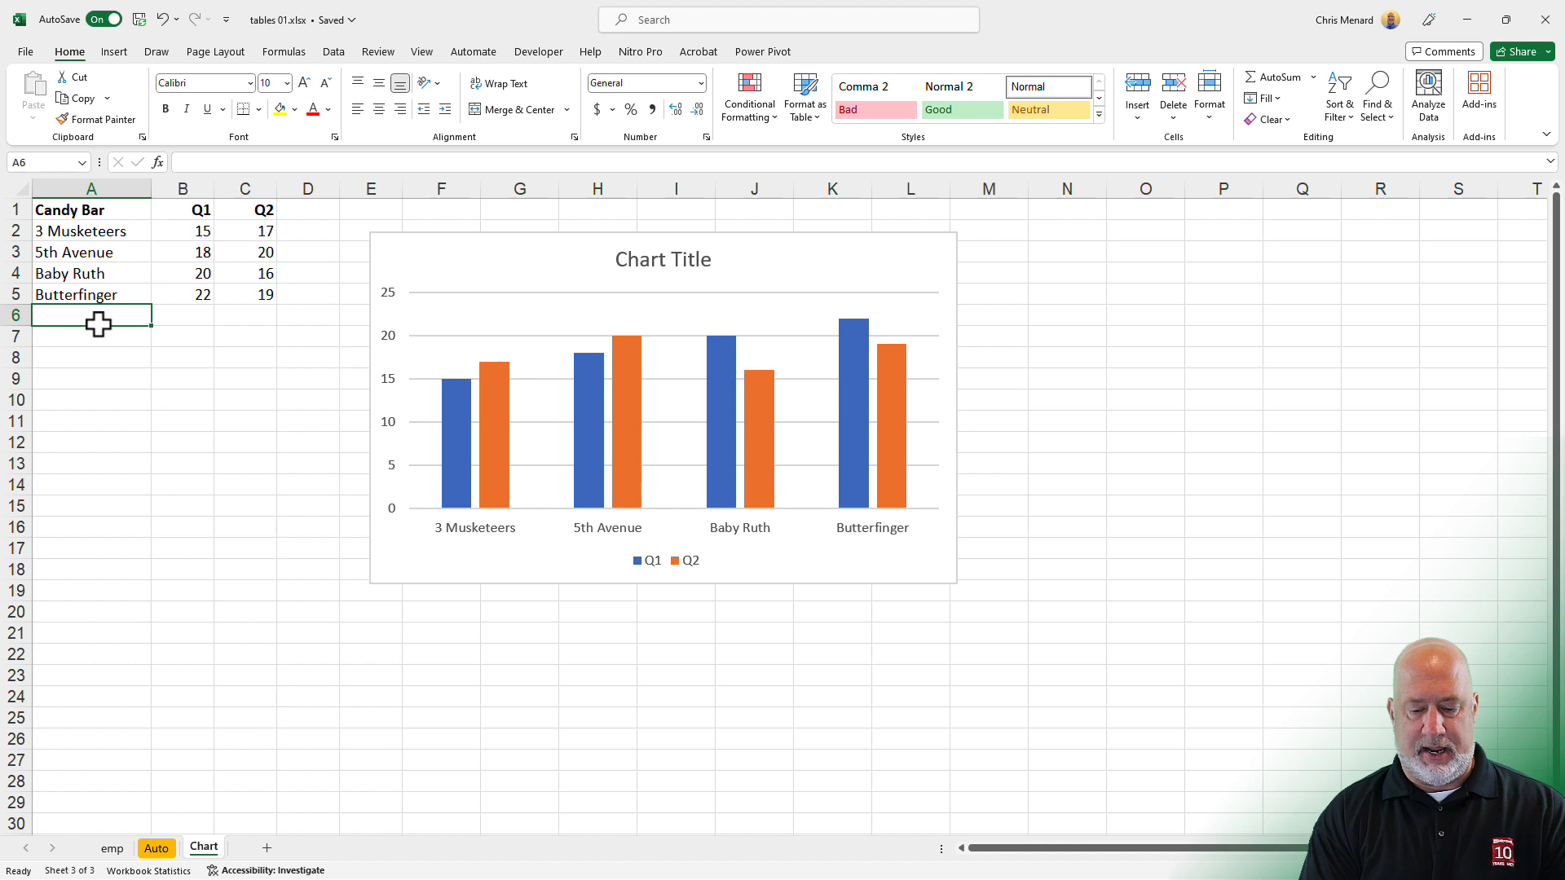
type("Kit Kat")
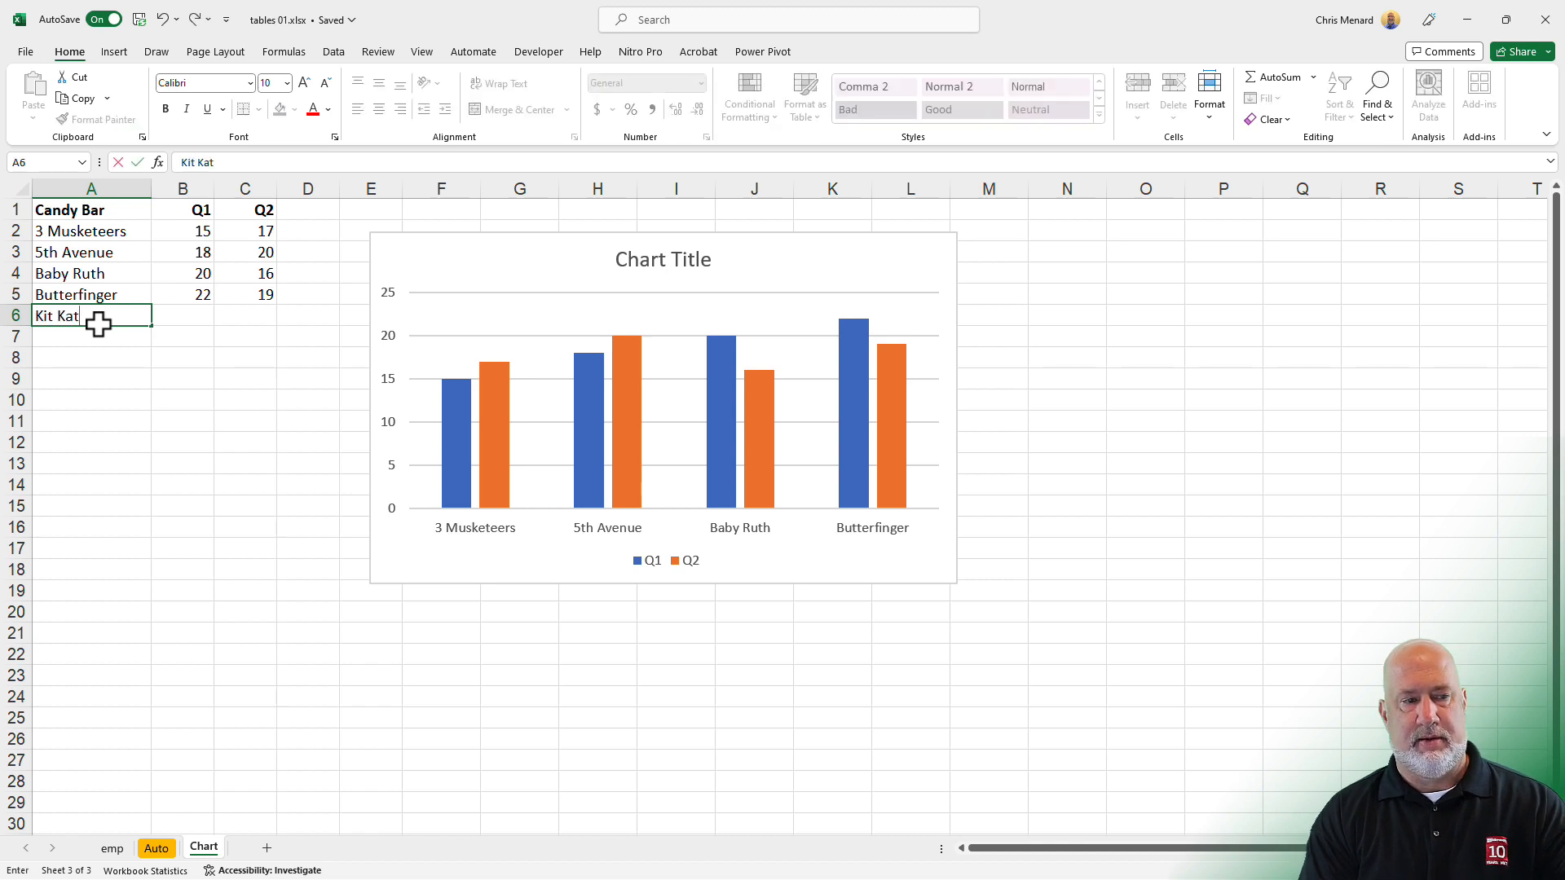
key("Tab")
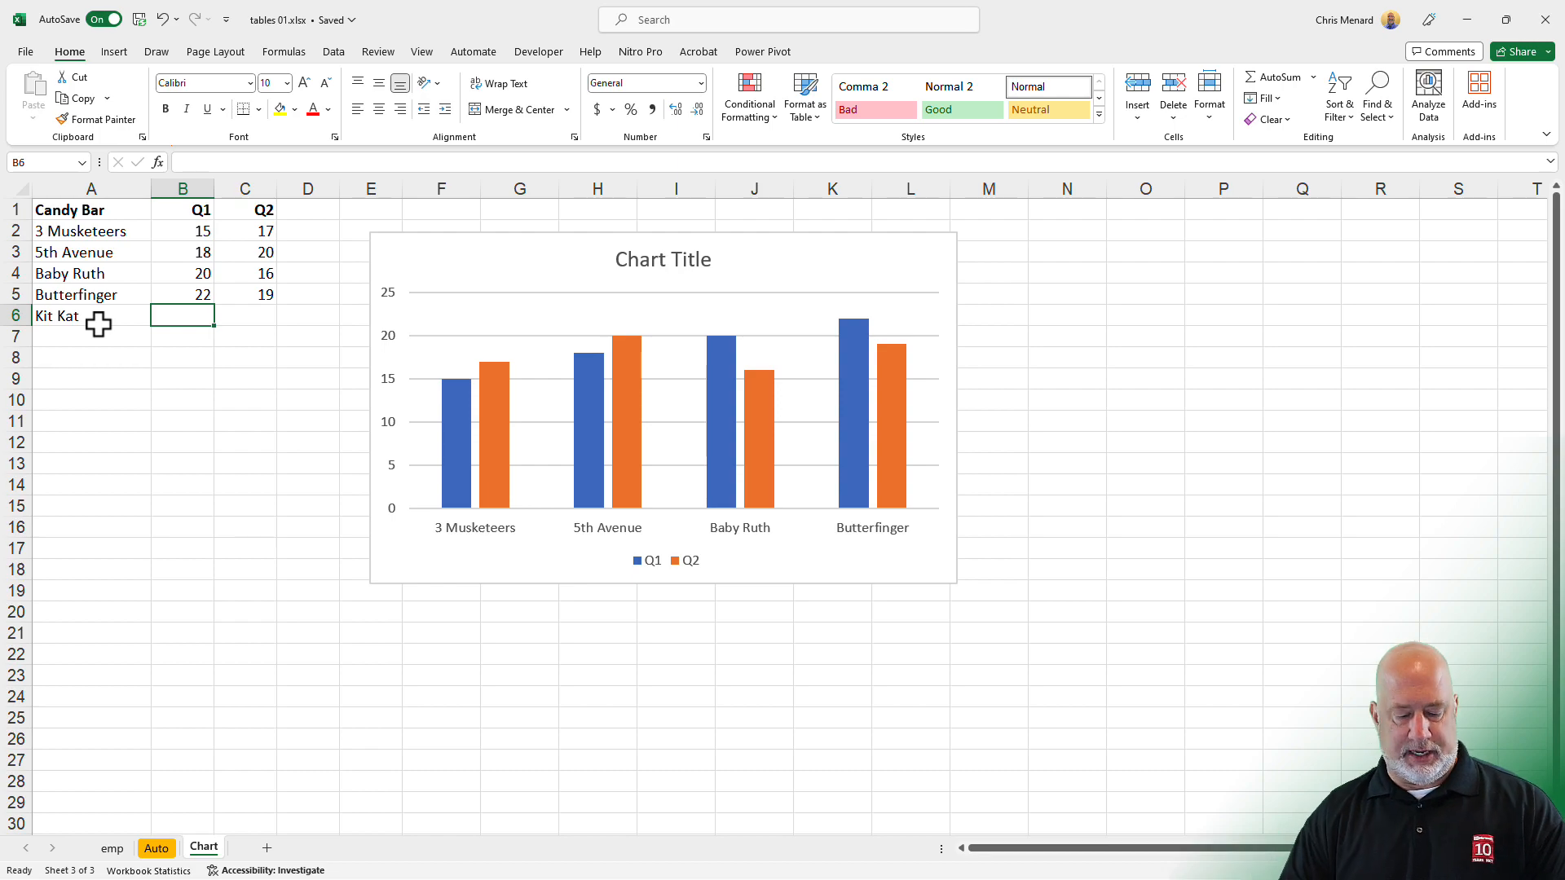
key("ctrl+z")
key("ctrl+z")
key("ctrl+z")
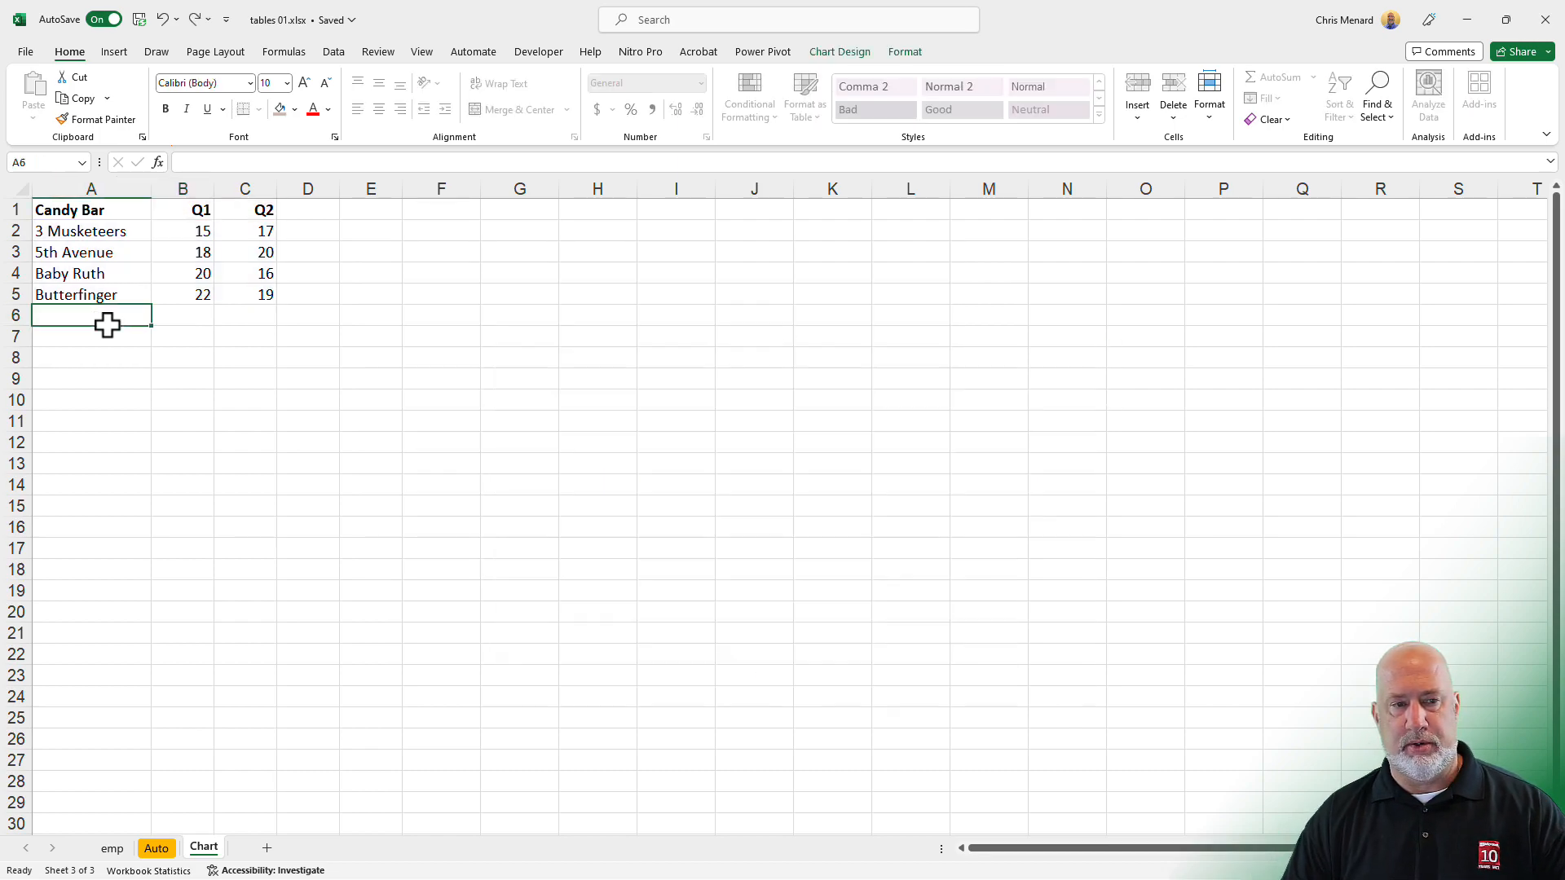
- Convert the candy bar range A1:C5 into a table with headers (Ctrl+T)
left_click(171, 254)
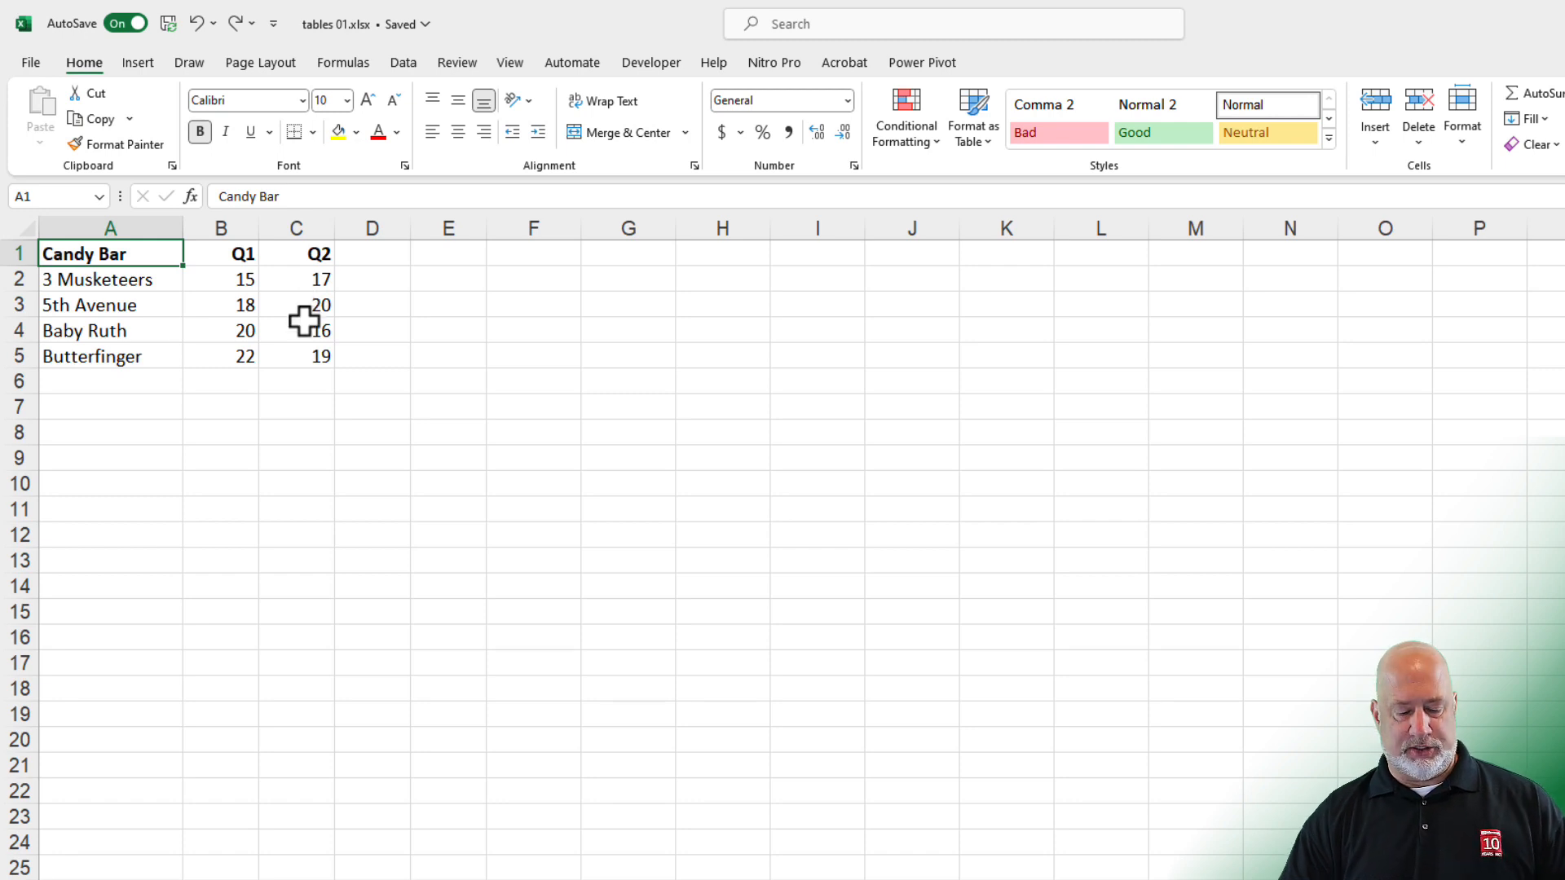
key("ctrl+t")
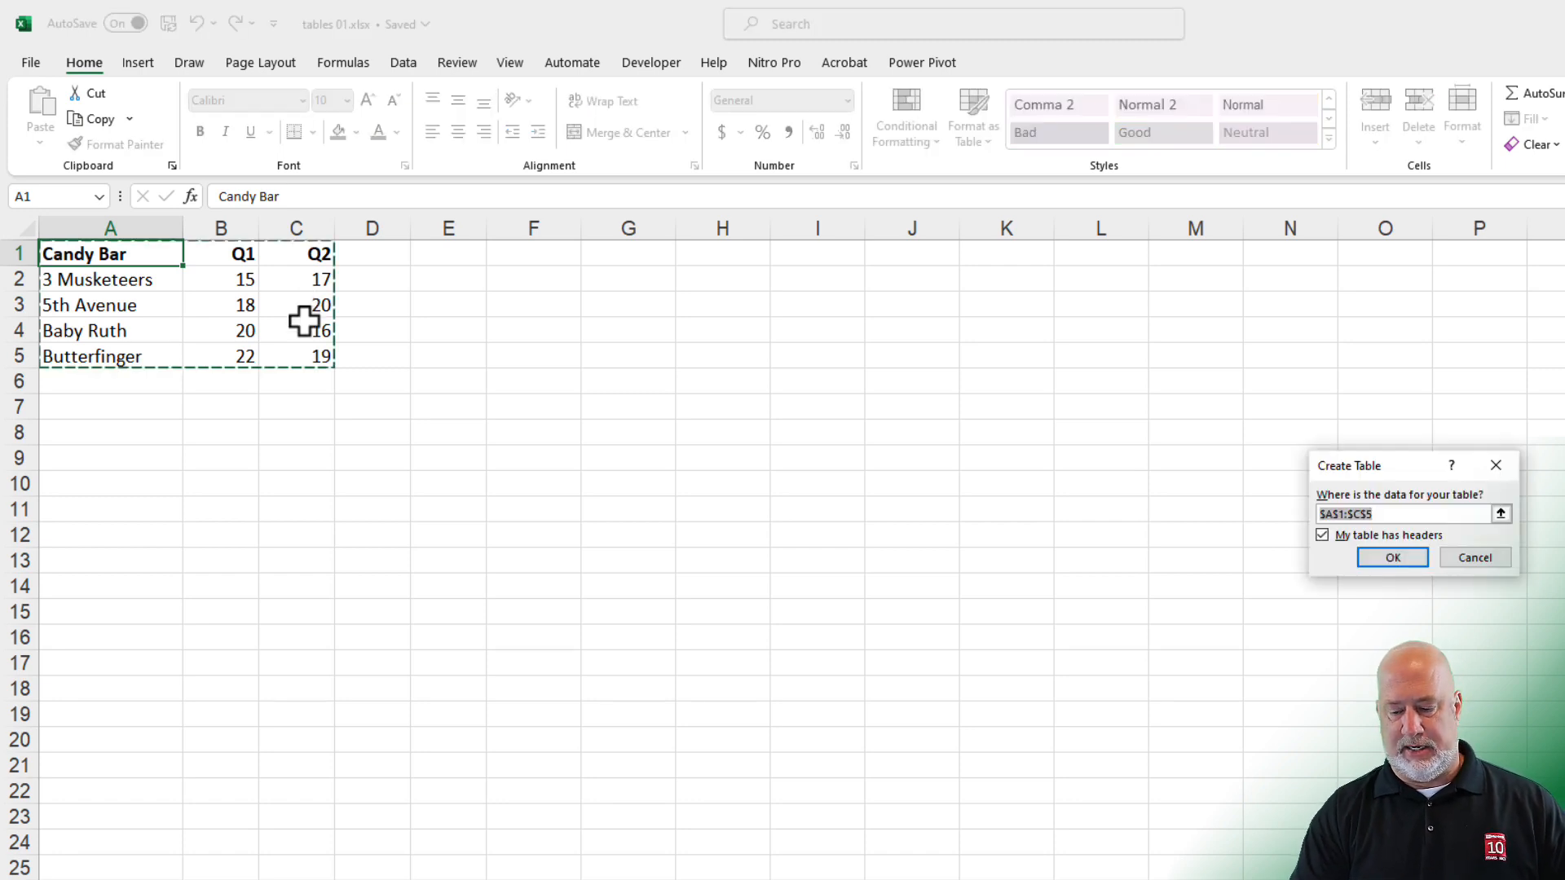
key("Return")
- Centre the Q1 and Q2 header cells
left_click_drag(297, 255, 274, 255)
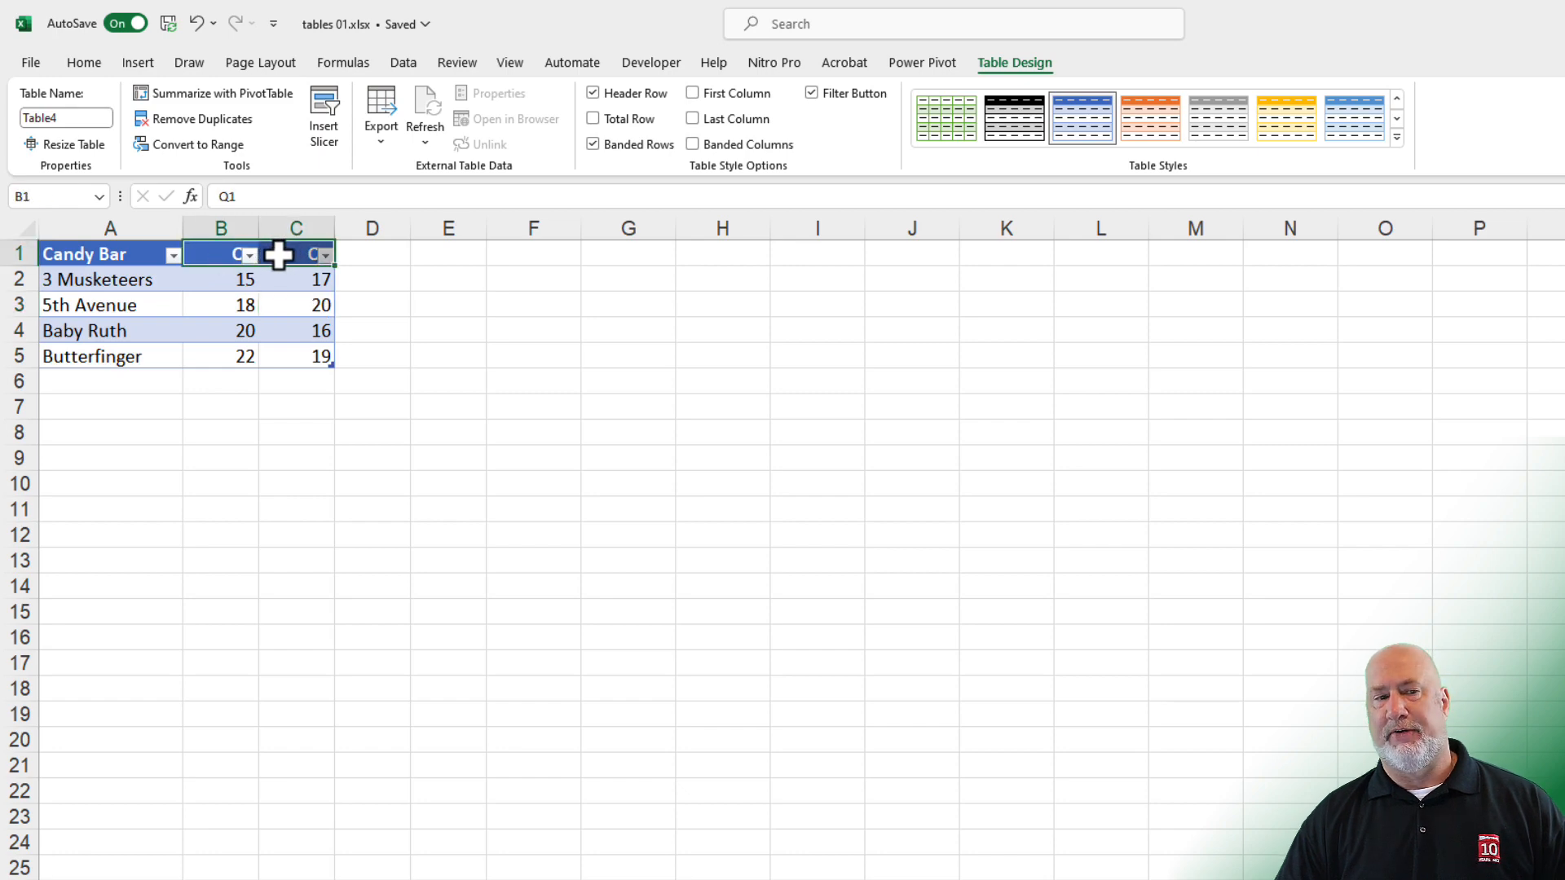
left_click(84, 63)
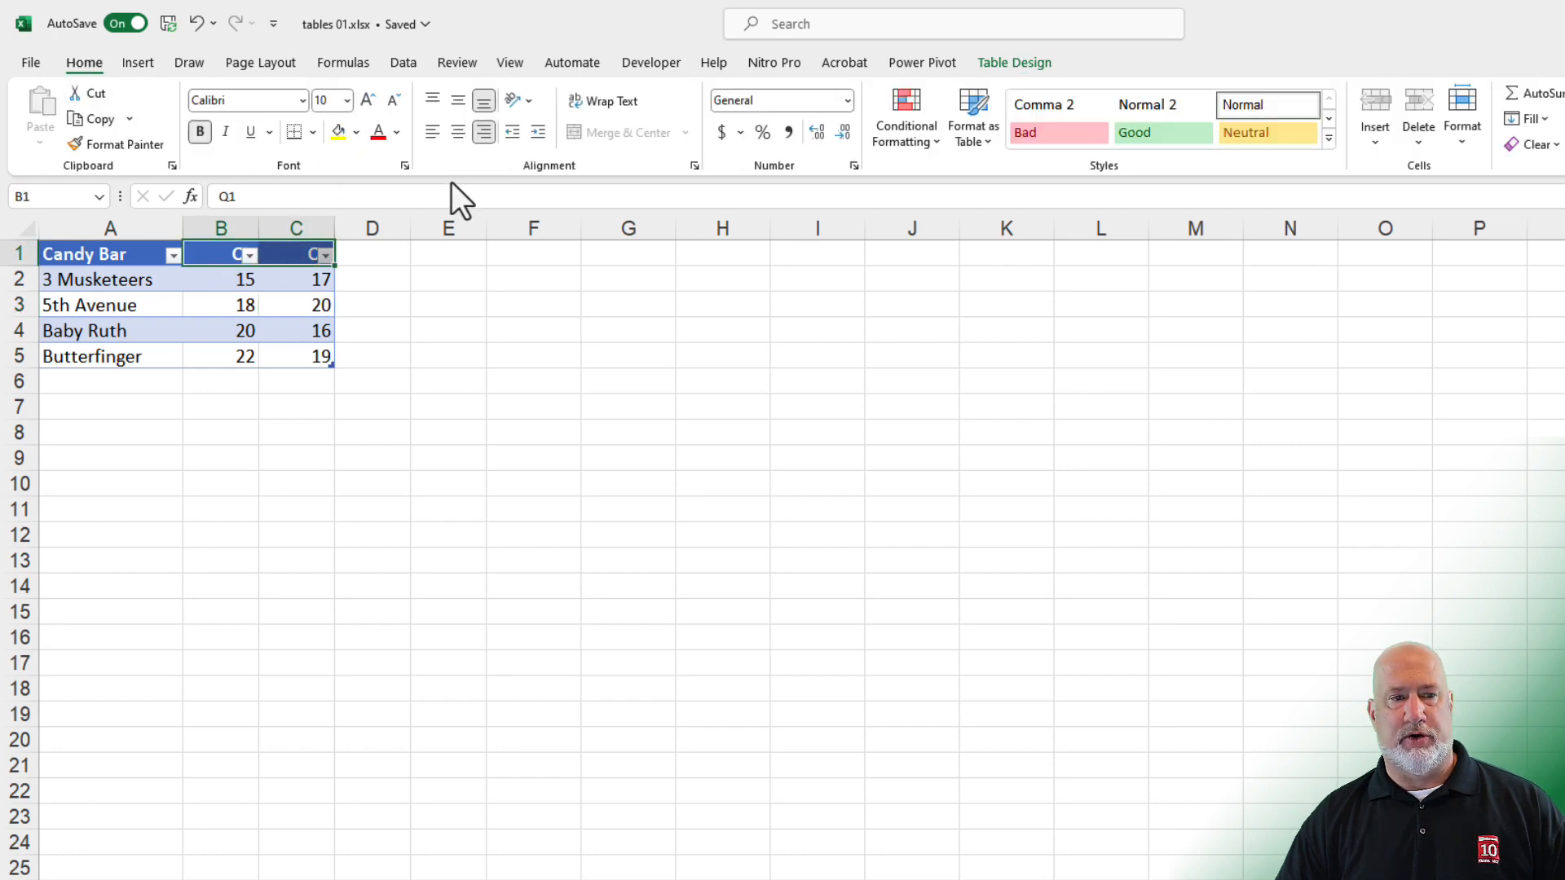
left_click(458, 132)
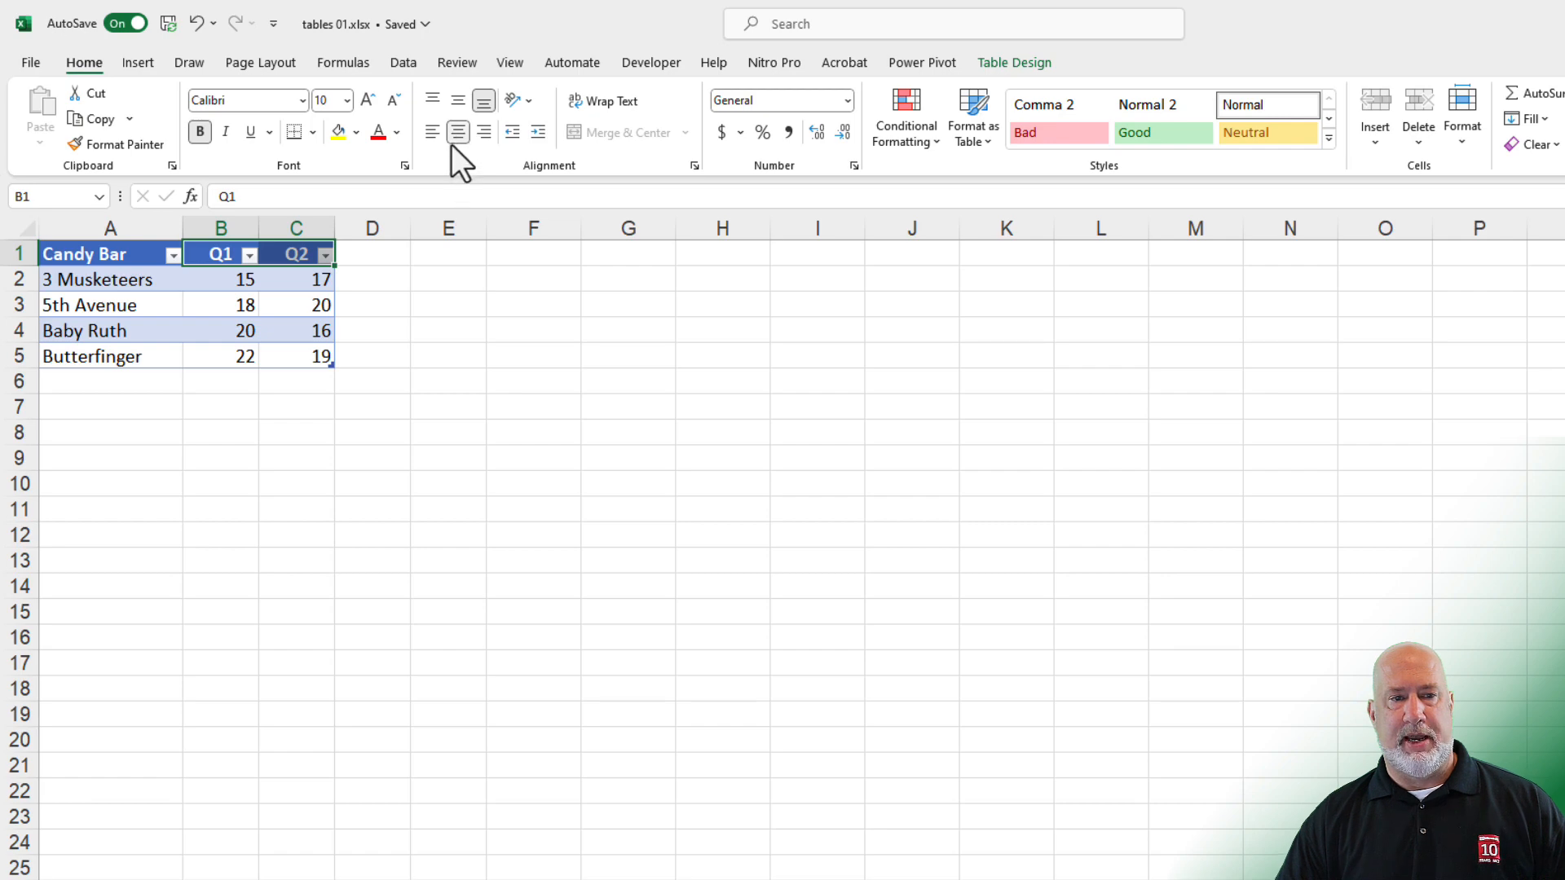
left_click(225, 282)
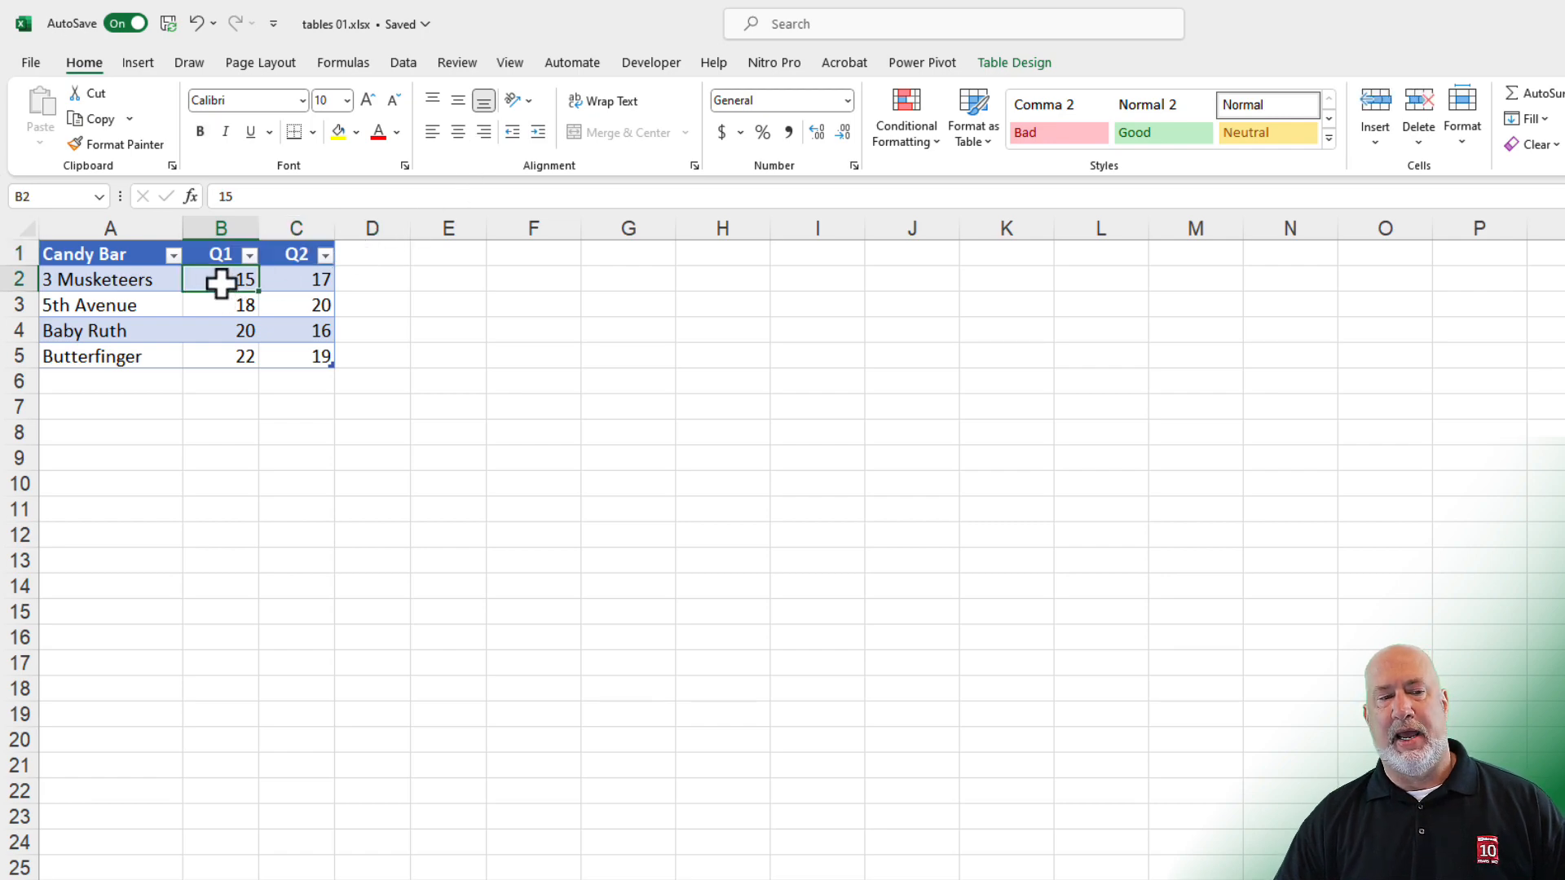
- Insert a clustered column chart from the table and move it beside the table
left_click(138, 63)
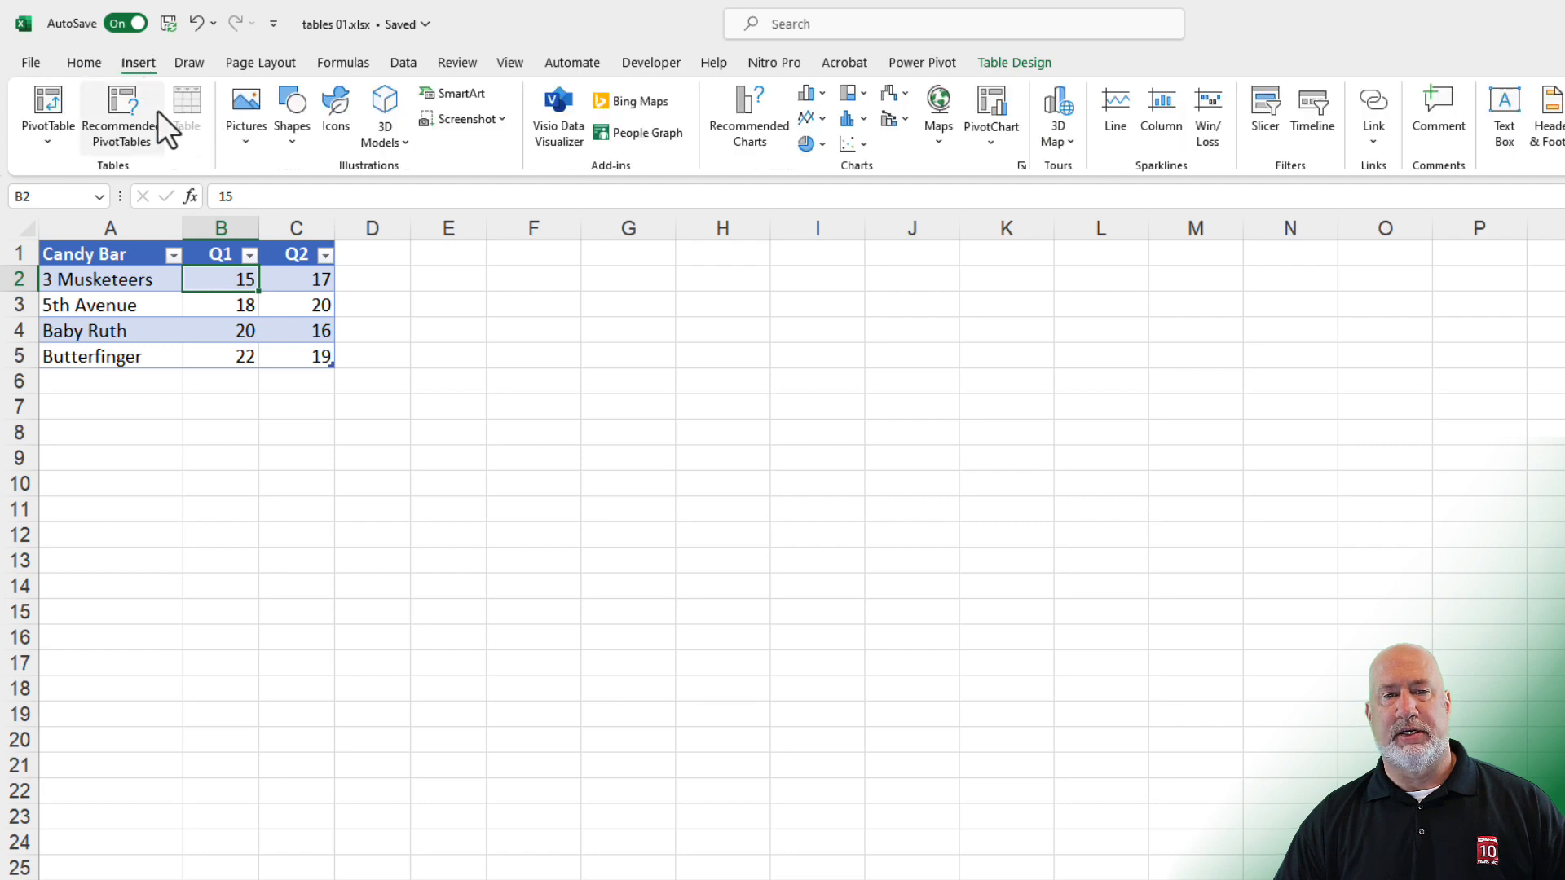
left_click(821, 96)
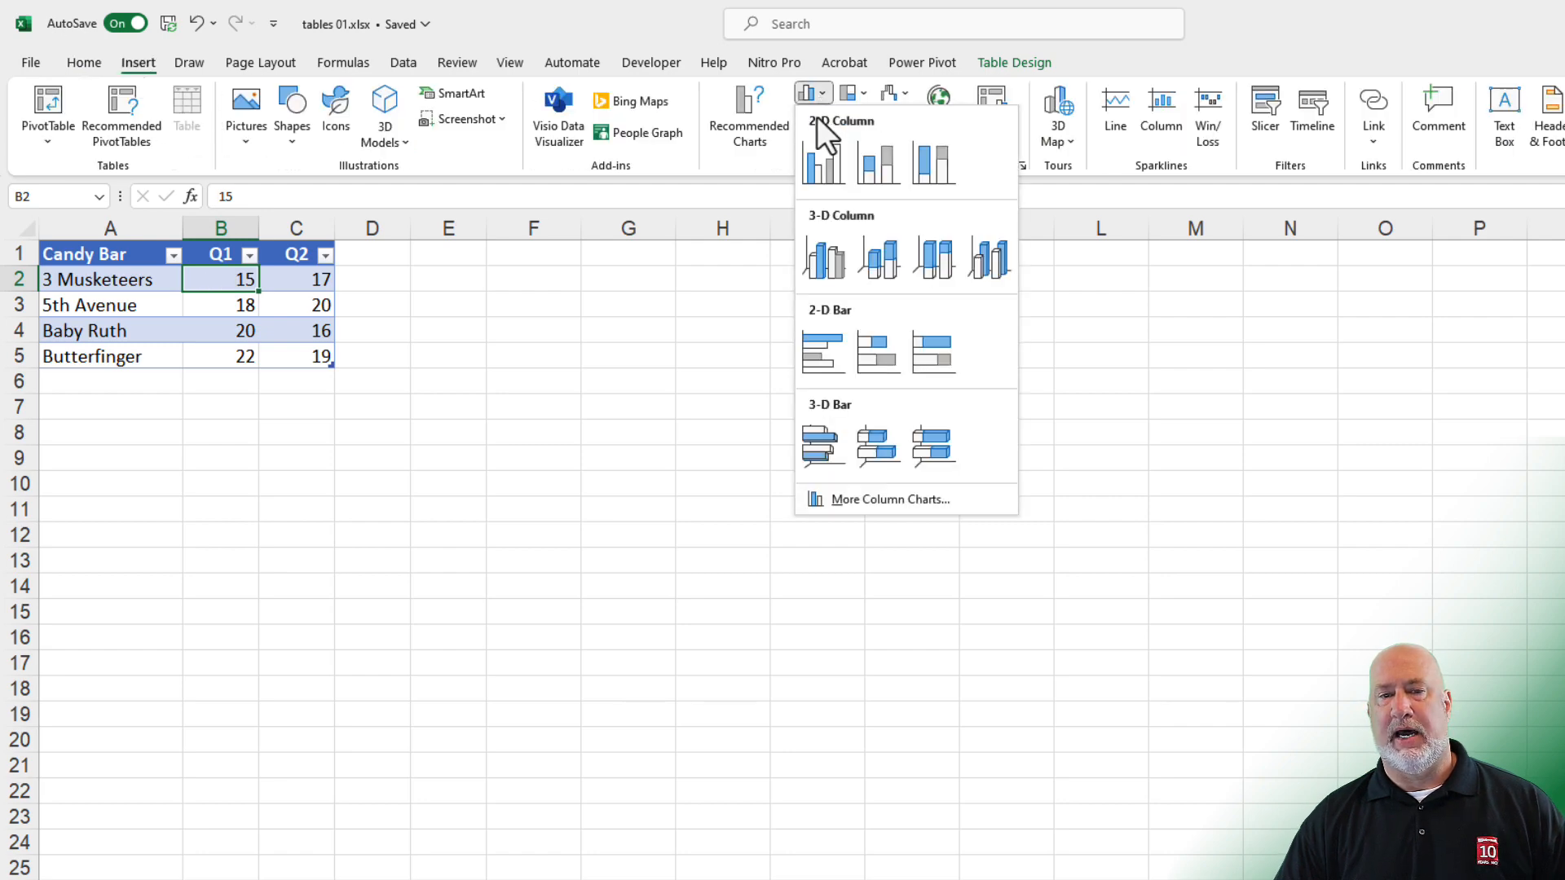
left_click(820, 165)
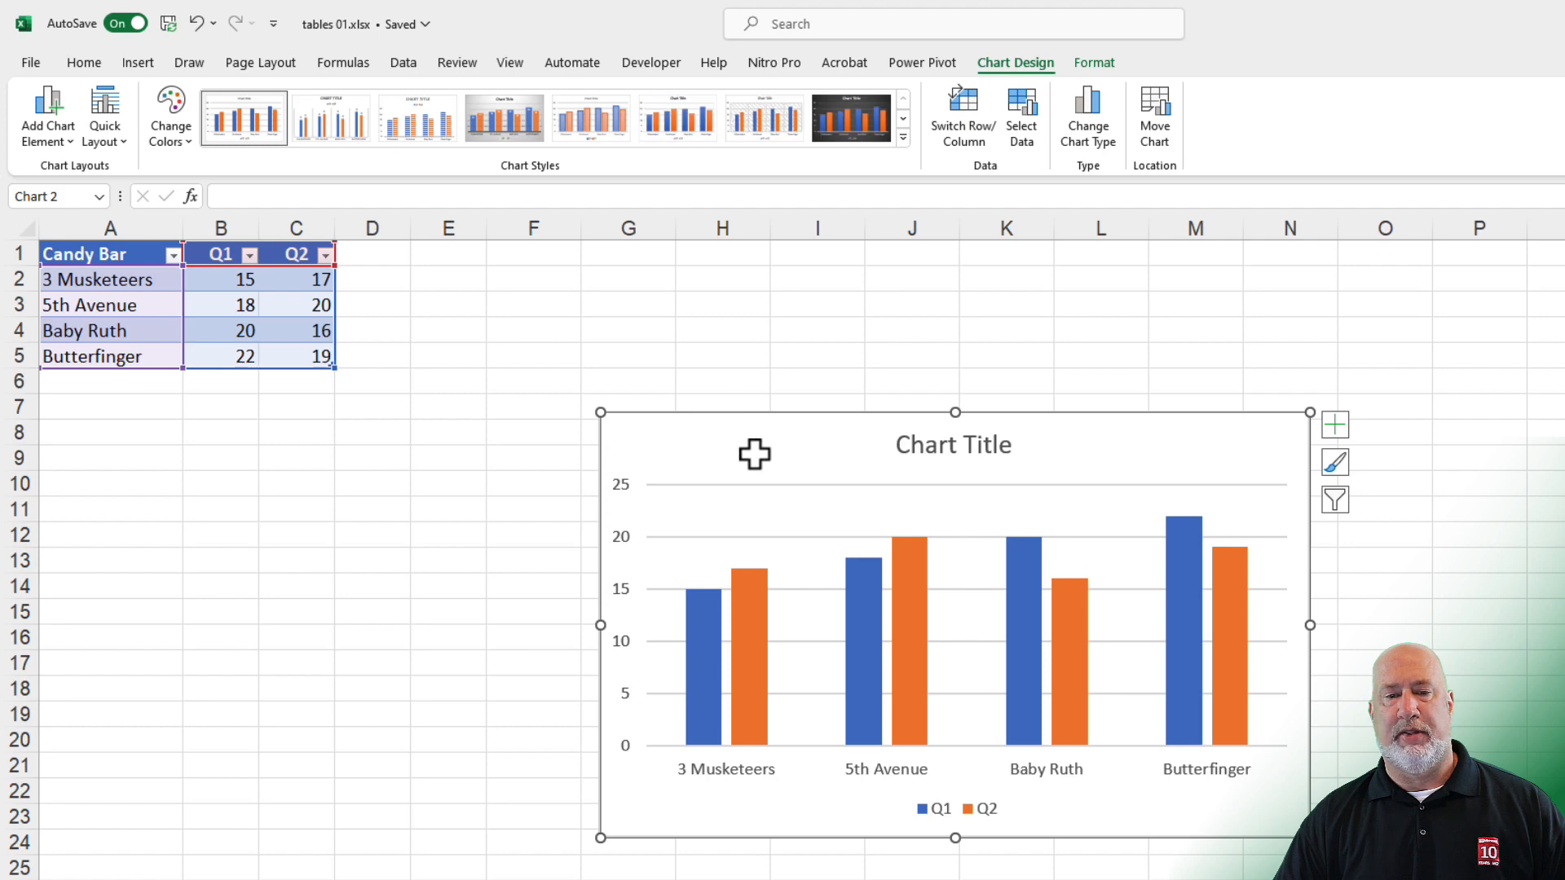
left_click_drag(751, 454, 772, 293)
- Add a Kit Kat row (25, 25) and a Q3 header in D1; the chart updates automatically
left_click(153, 382)
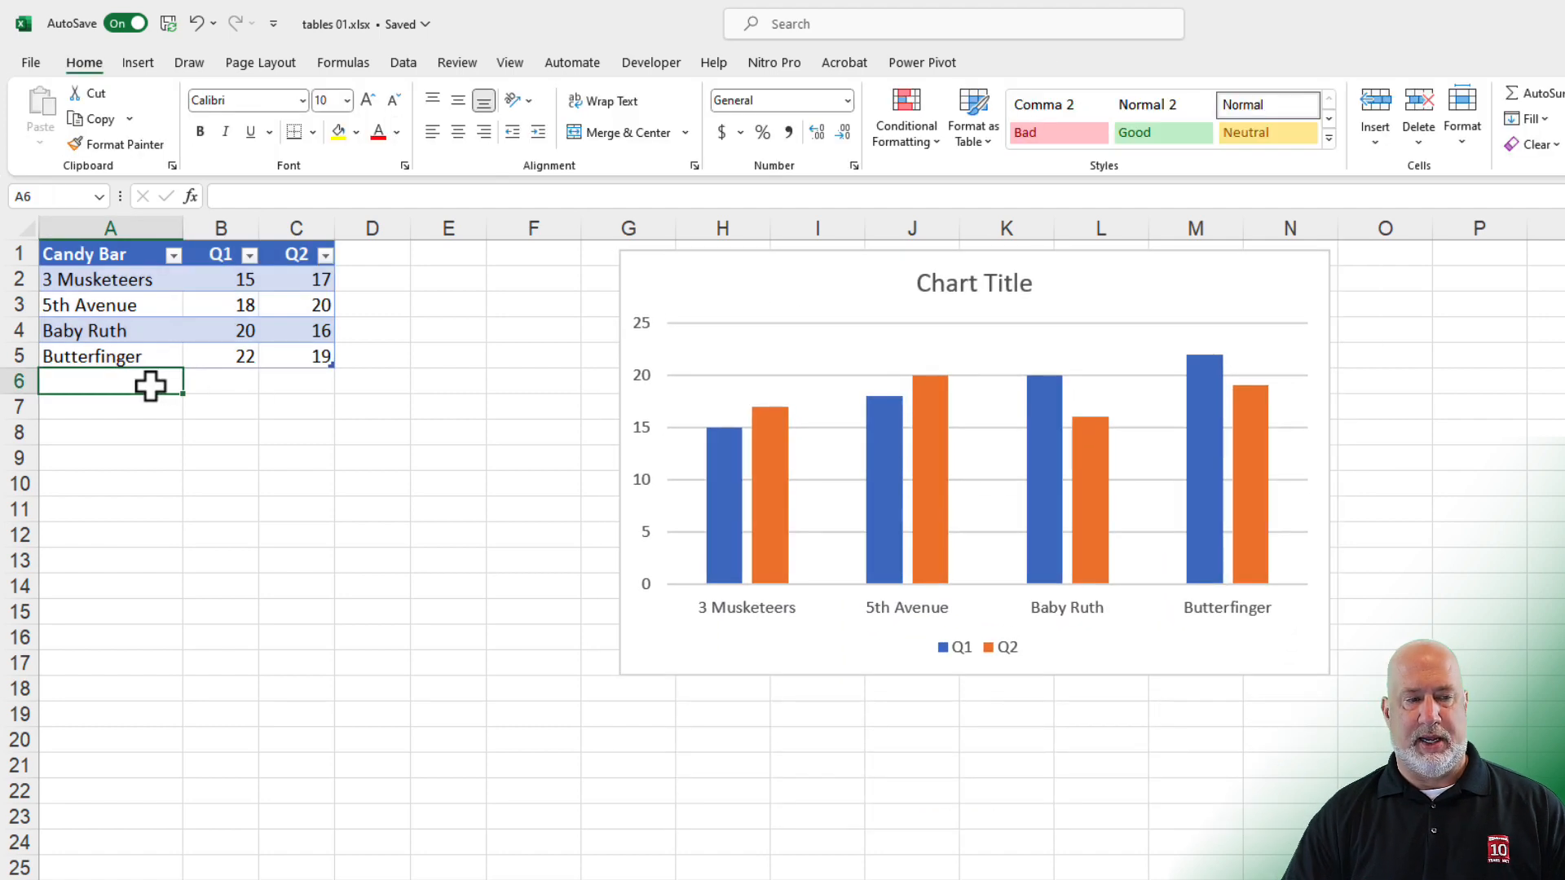
type("Kit K")
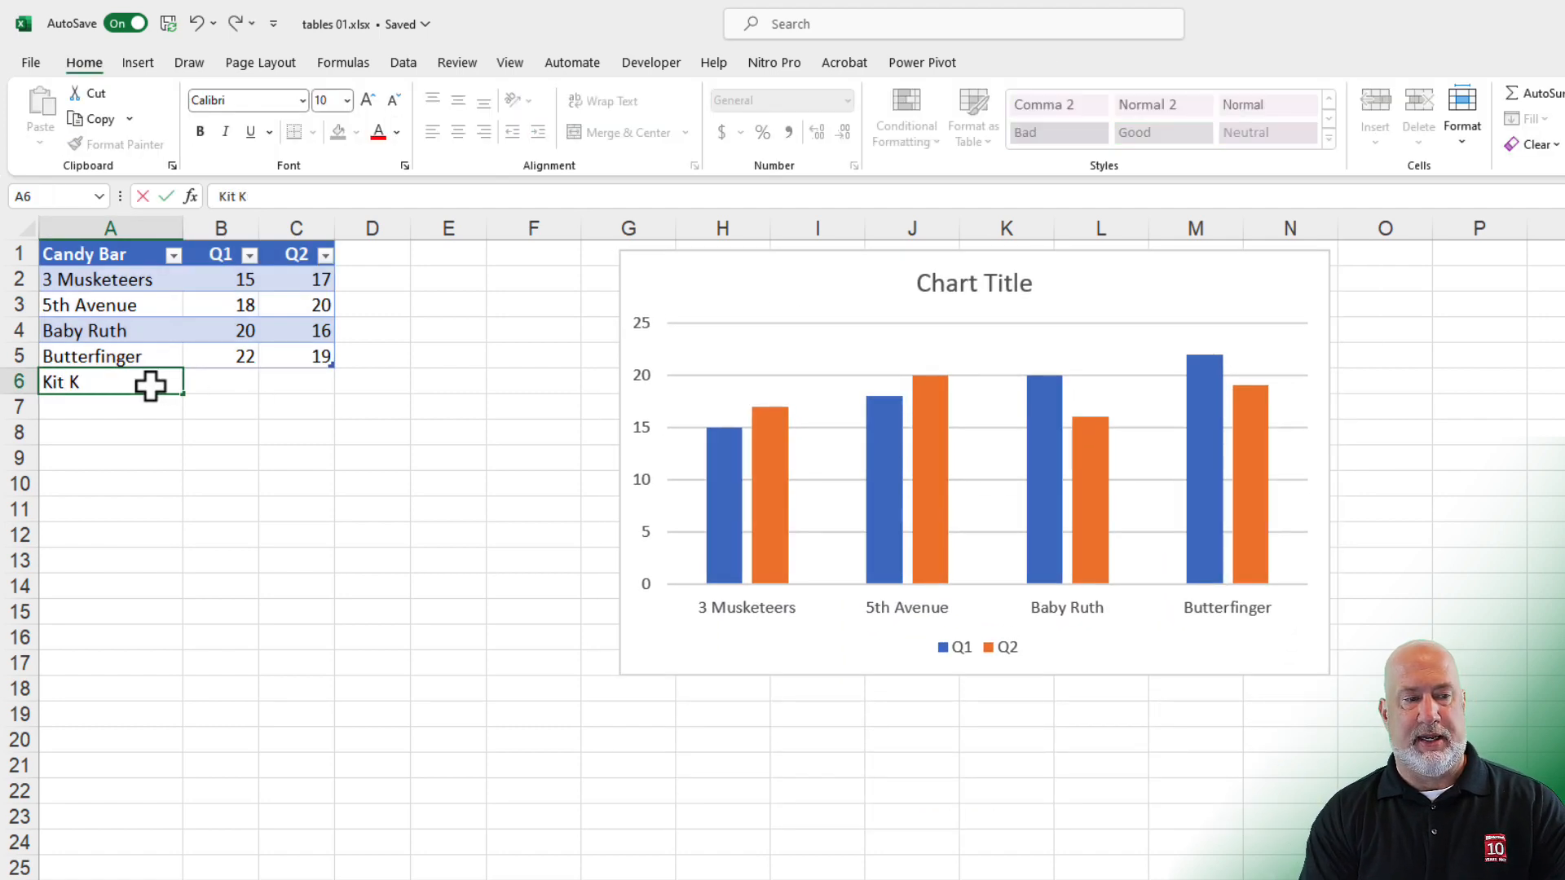
type("at")
key("Tab")
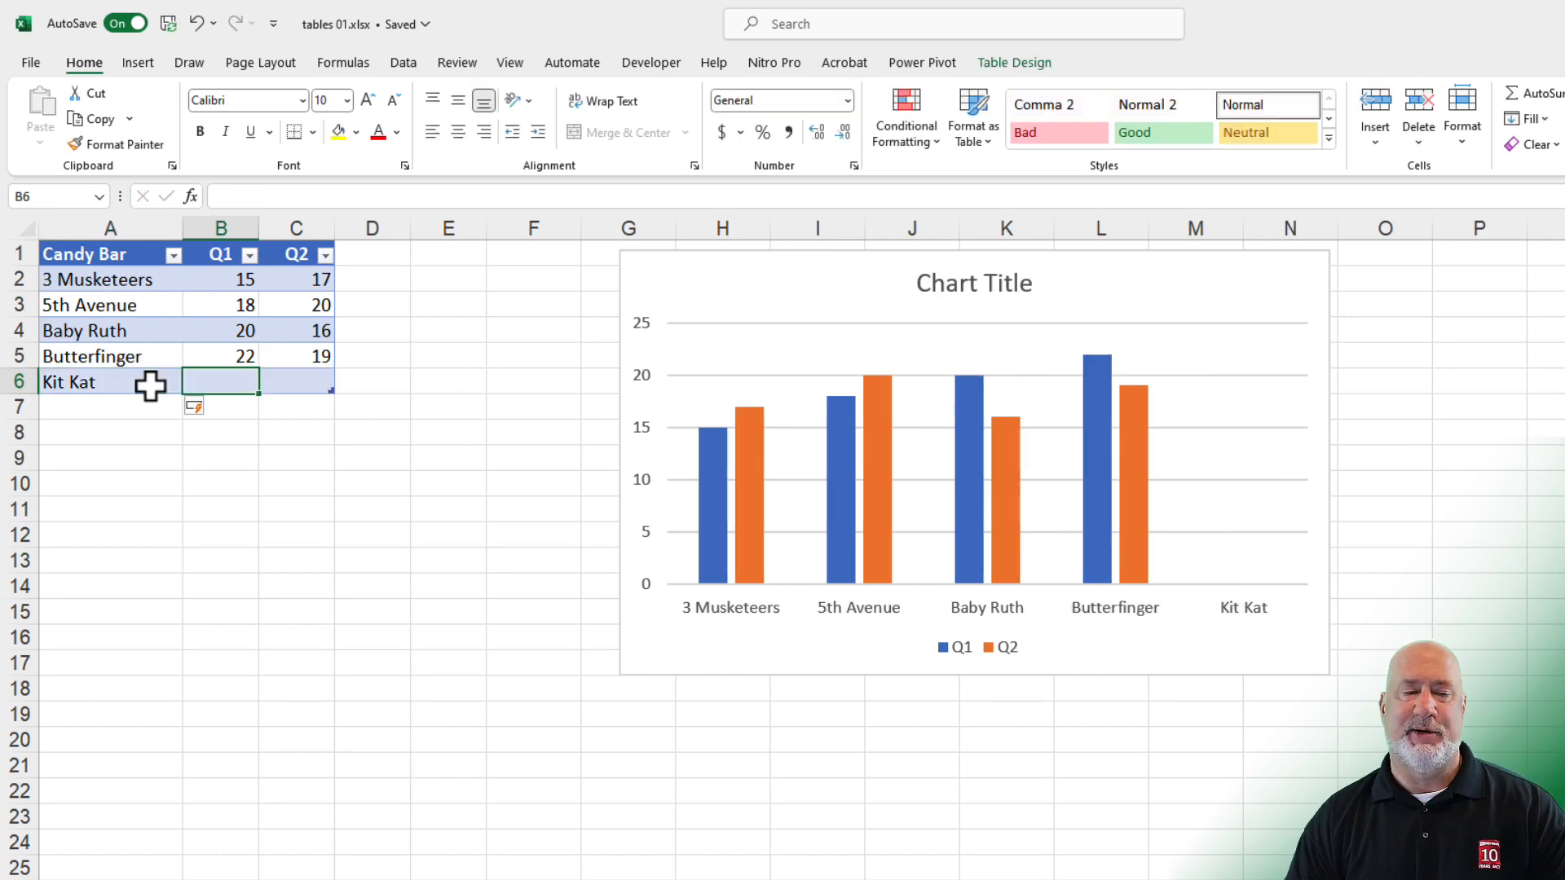
type("25")
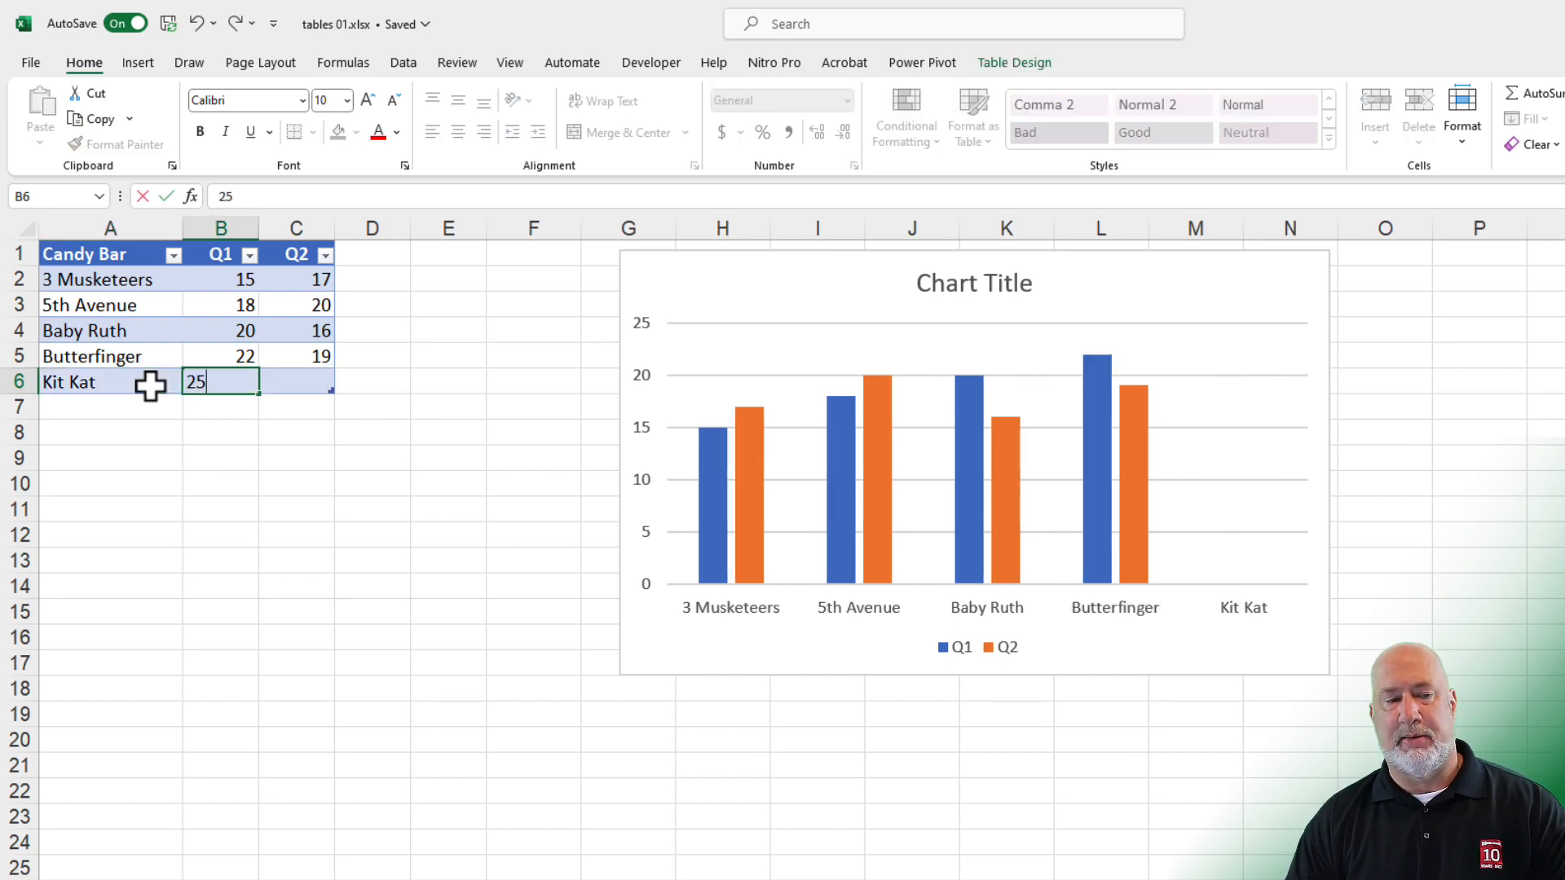
key("Tab")
key("Return")
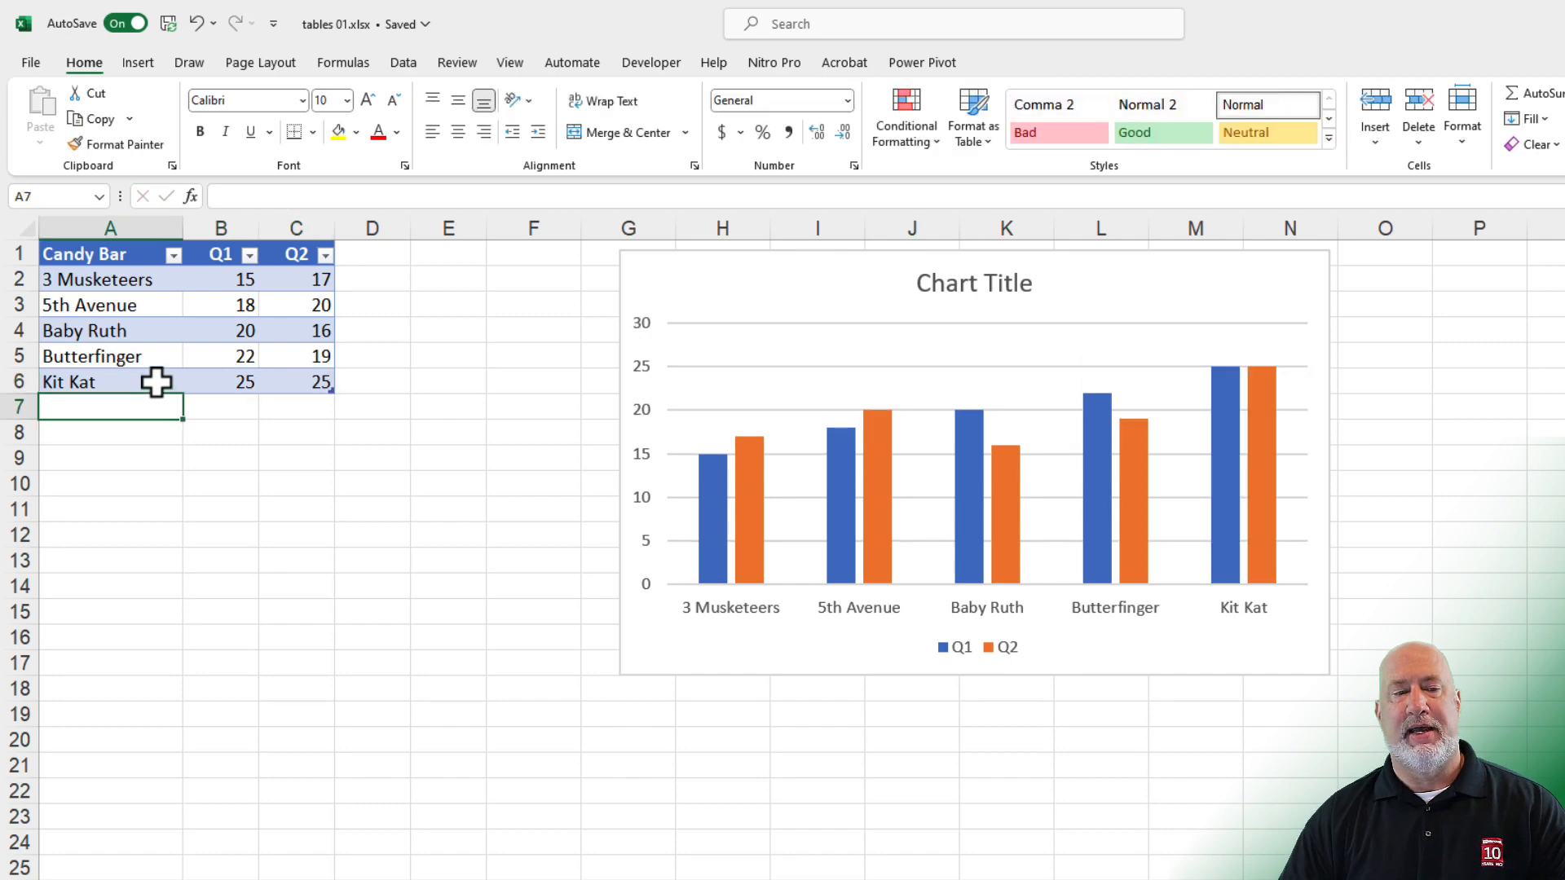
left_click(388, 259)
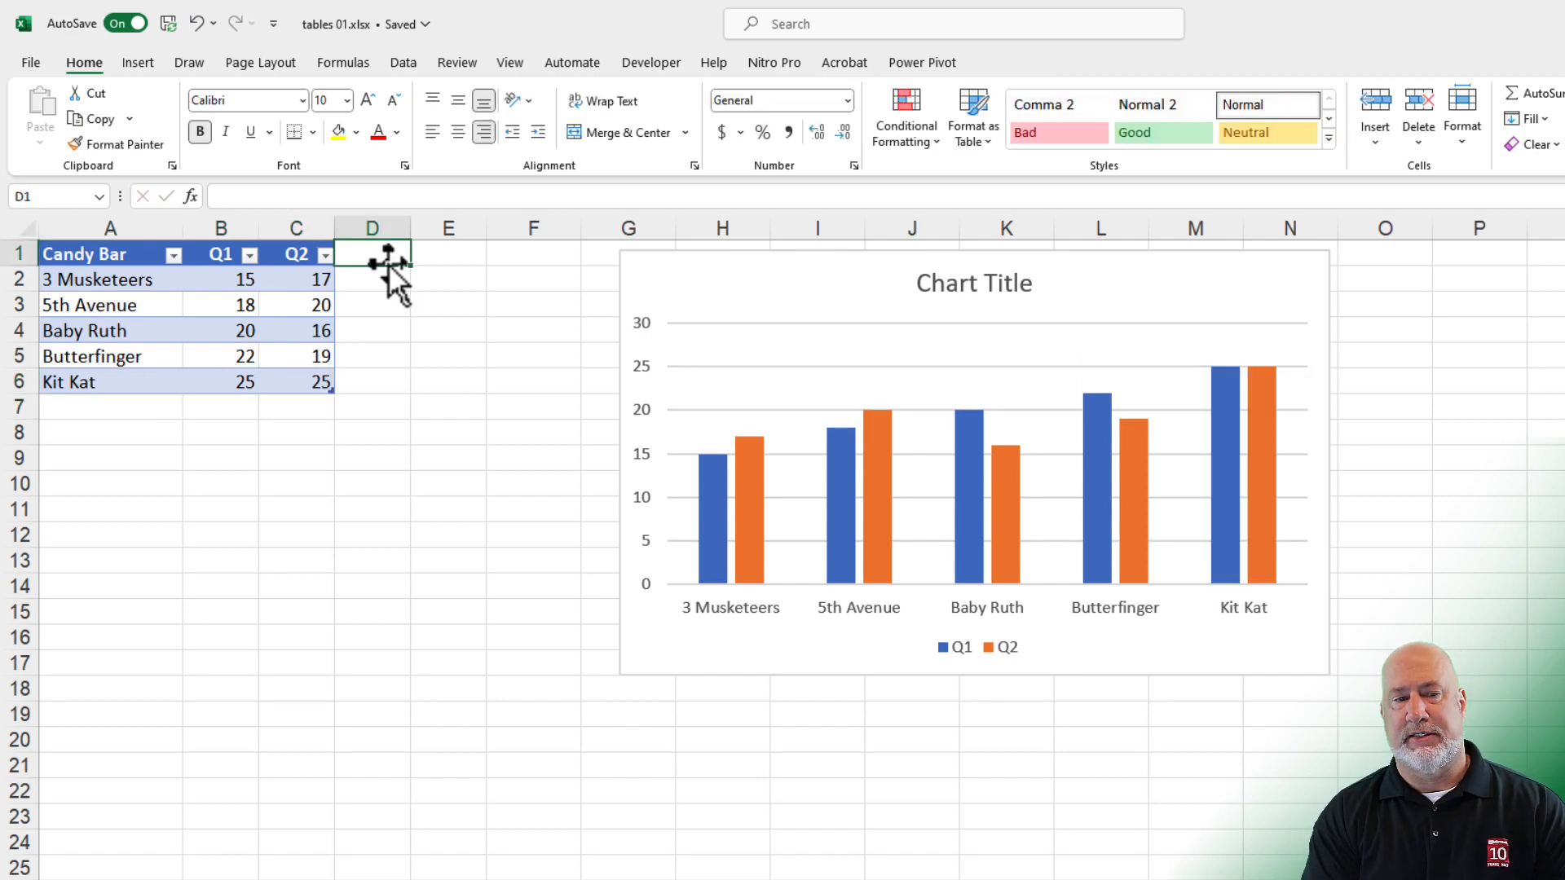
type("Q3")
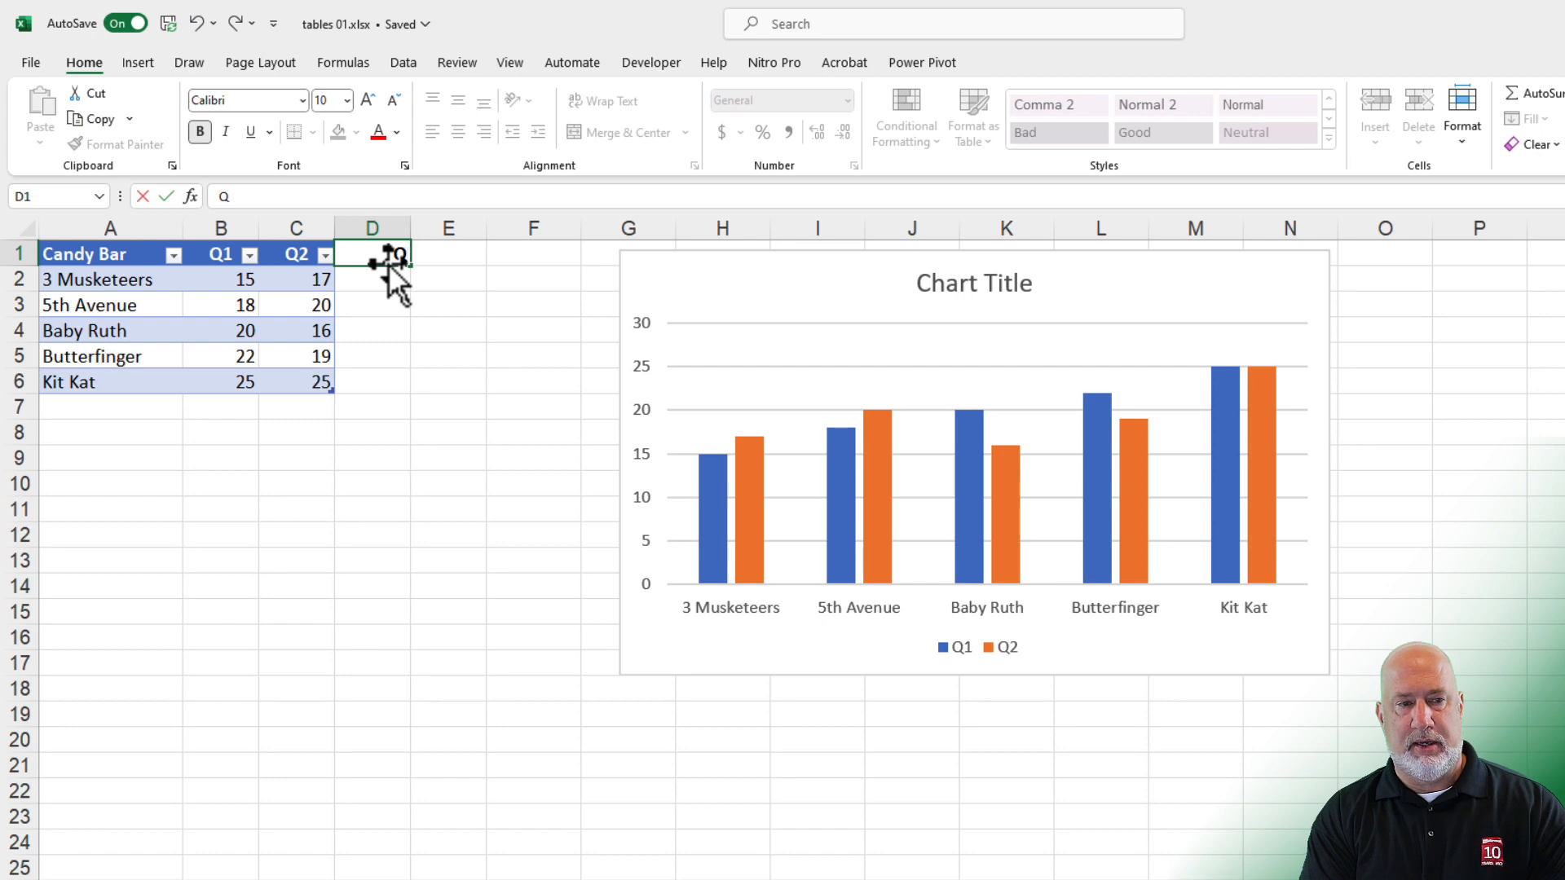
key("Return")
left_click(388, 260)
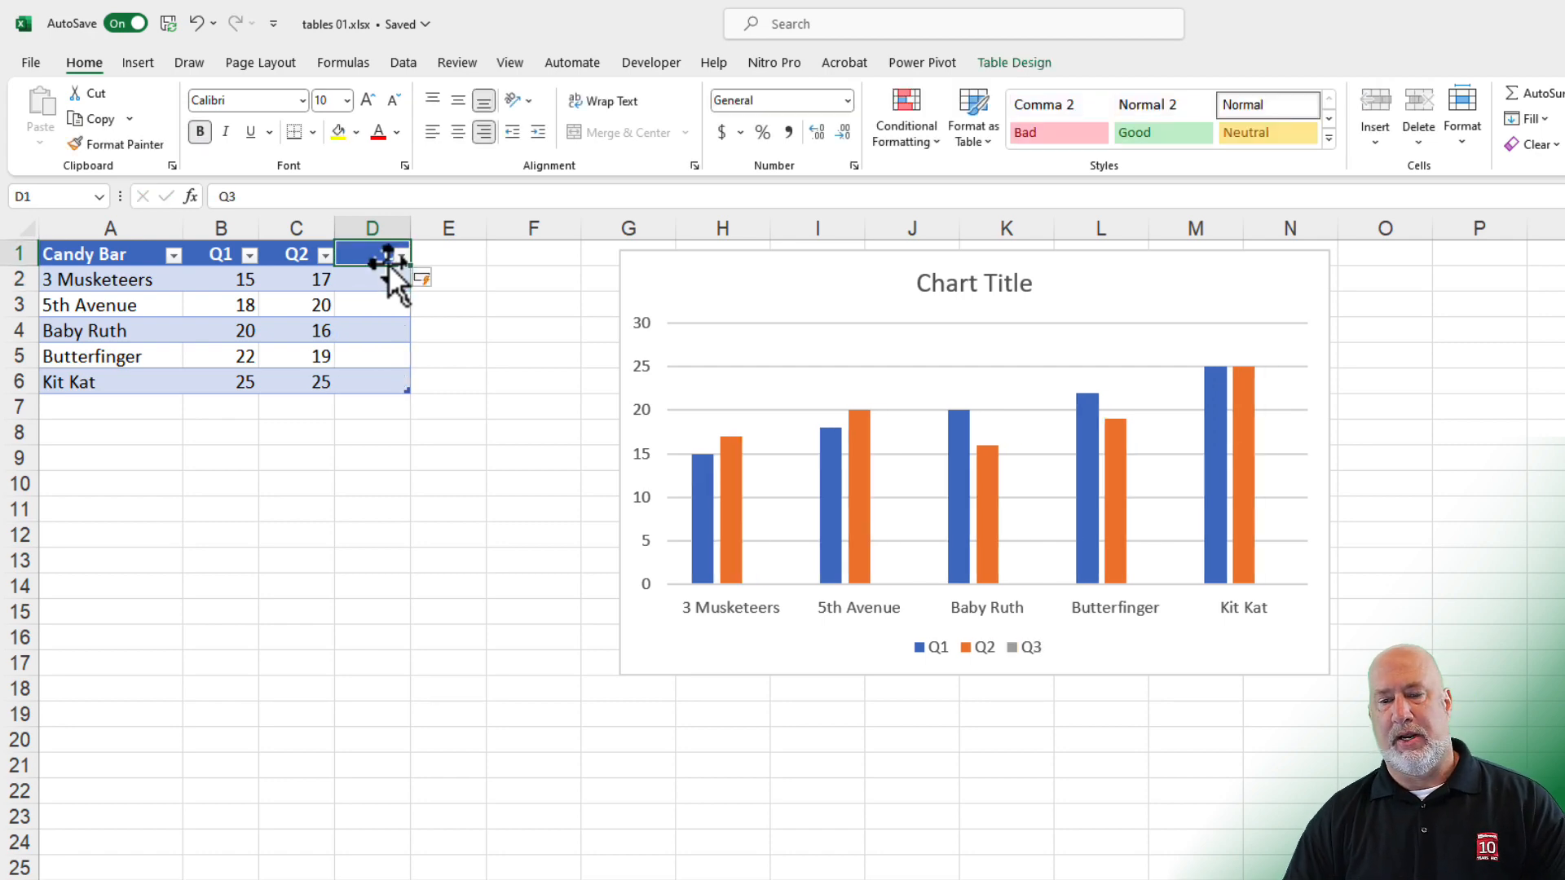